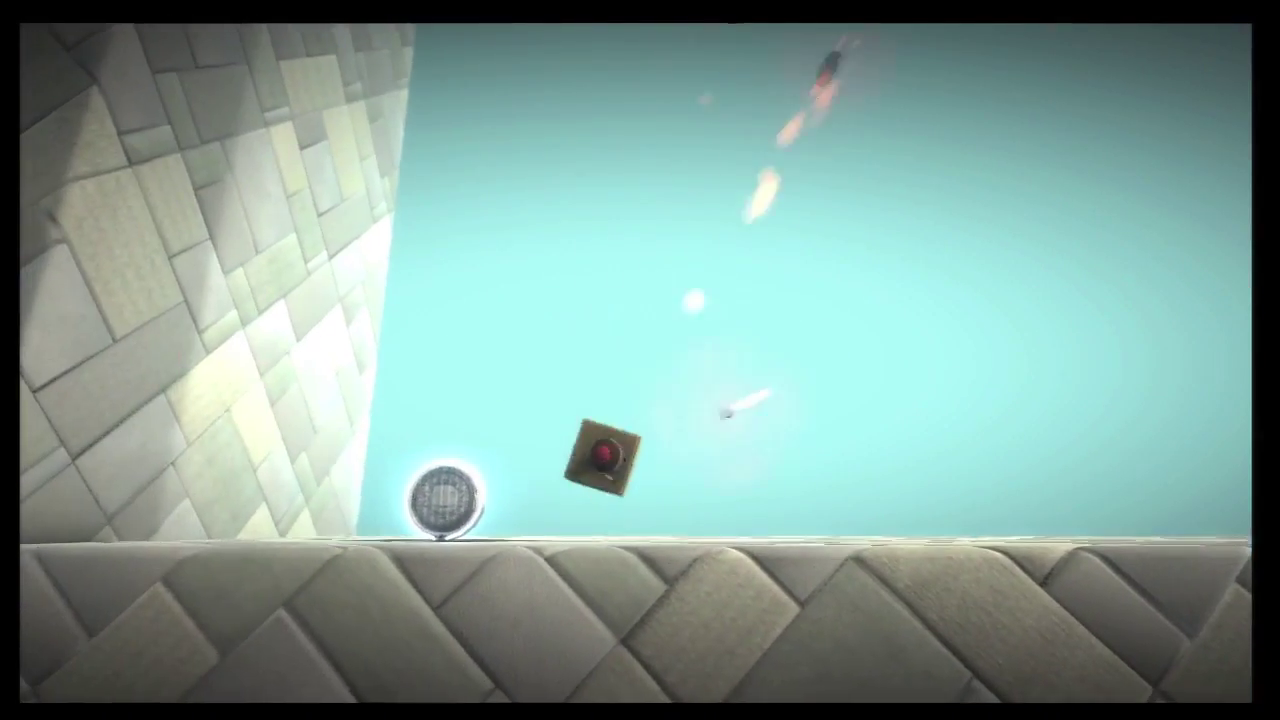
# - Place a small circular piece of material in the open space above the floor
pyautogui.press('Escape')
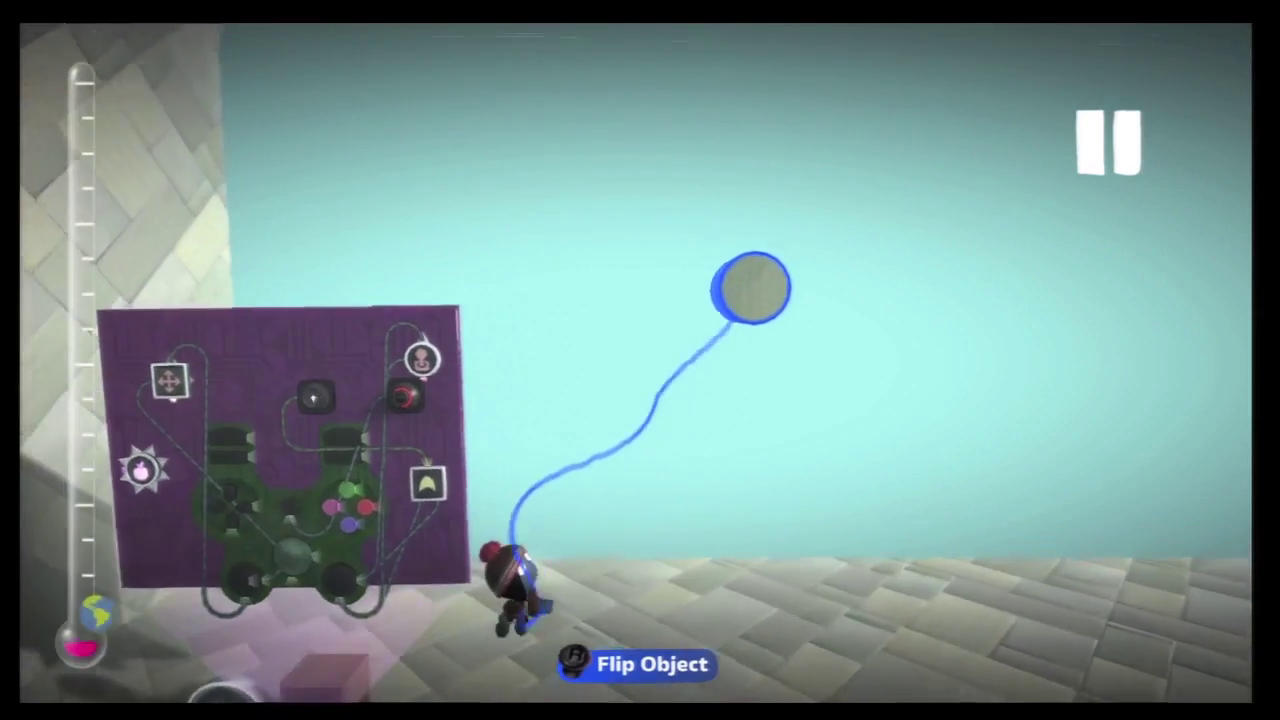
pyautogui.press('Escape')
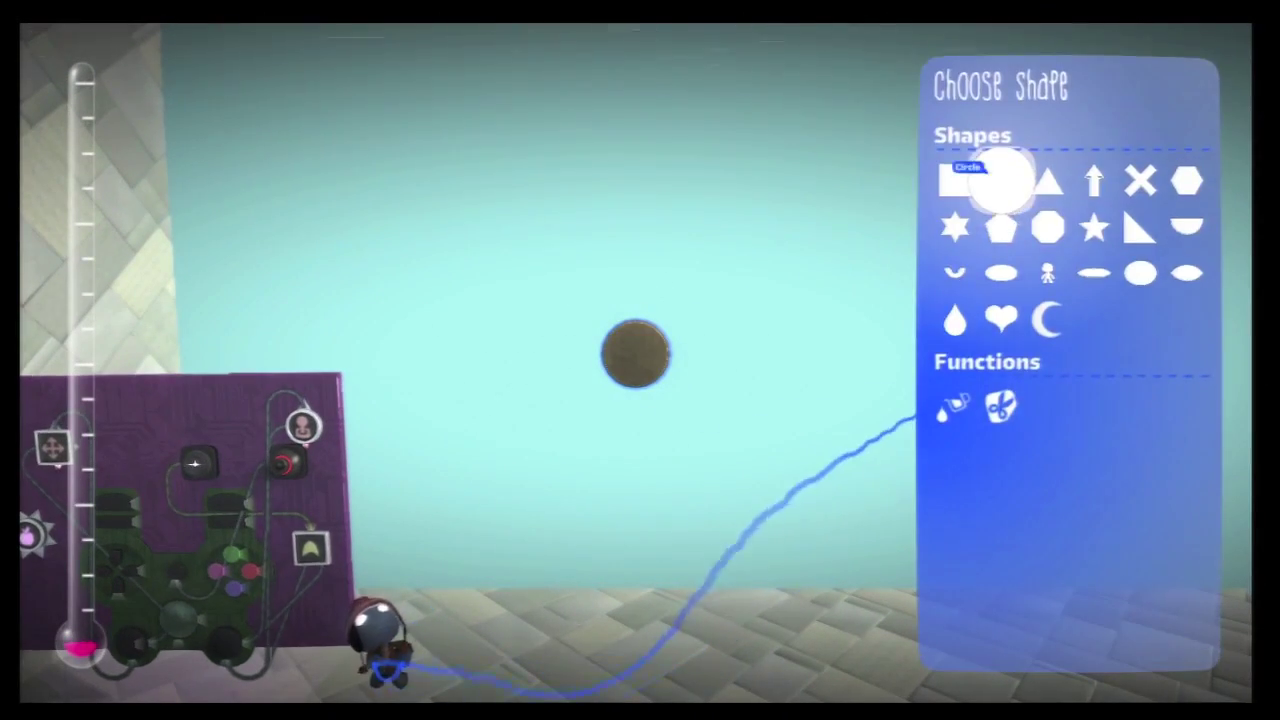
pyautogui.press('Escape')
pyautogui.press('Escape')
# - Attach an opened microchip to the small circle from the gadgets collection
pyautogui.press('Down')
pyautogui.press('Down')
pyautogui.press('Return')
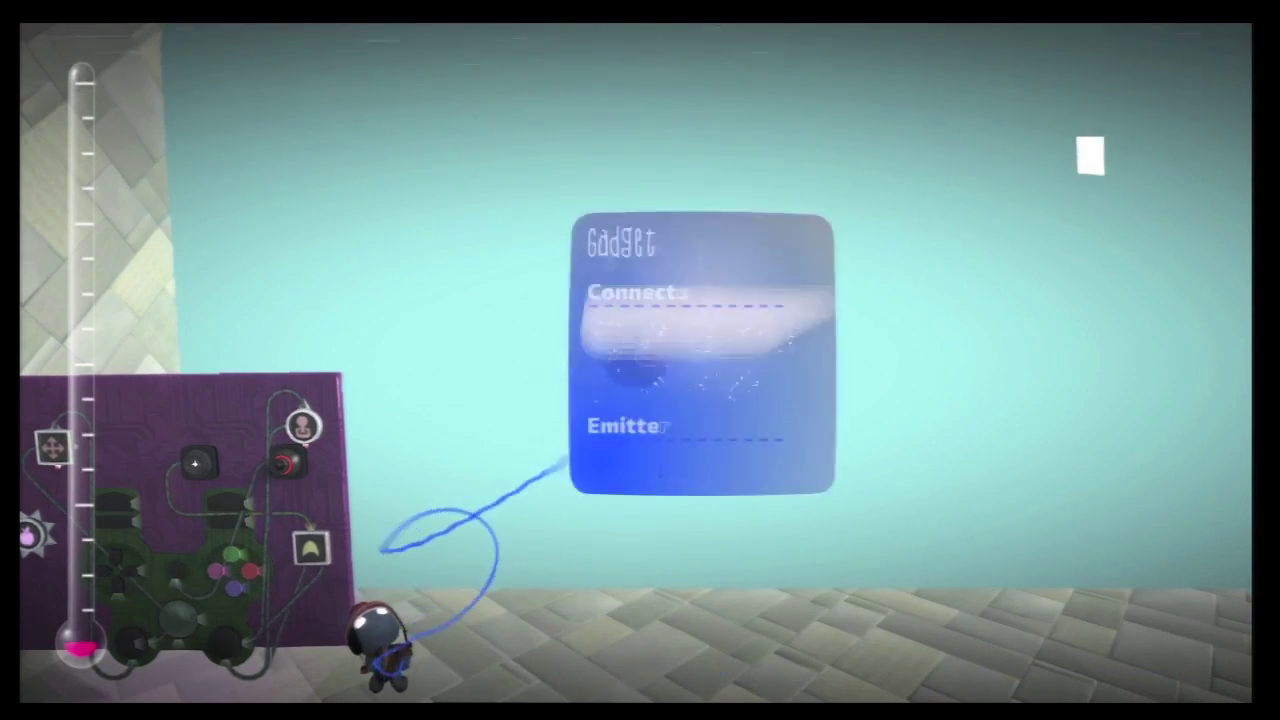
pyautogui.press('Down')
pyautogui.press('Down')
pyautogui.press('Down')
pyautogui.press('Down')
pyautogui.press('Down')
pyautogui.press('Down')
pyautogui.press('Down')
pyautogui.press('Down')
pyautogui.press('Down')
pyautogui.press('Down')
pyautogui.press('Down')
pyautogui.press('Down')
pyautogui.press('Down')
pyautogui.press('Right')
pyautogui.press('Right')
pyautogui.press('Return')
pyautogui.press('Return')
# - Add an Anti-Gravity Tweaker to the circle's microchip circuit board
pyautogui.press('Escape')
pyautogui.press('Left')
pyautogui.press('Down')
pyautogui.press('Down')
pyautogui.press('Down')
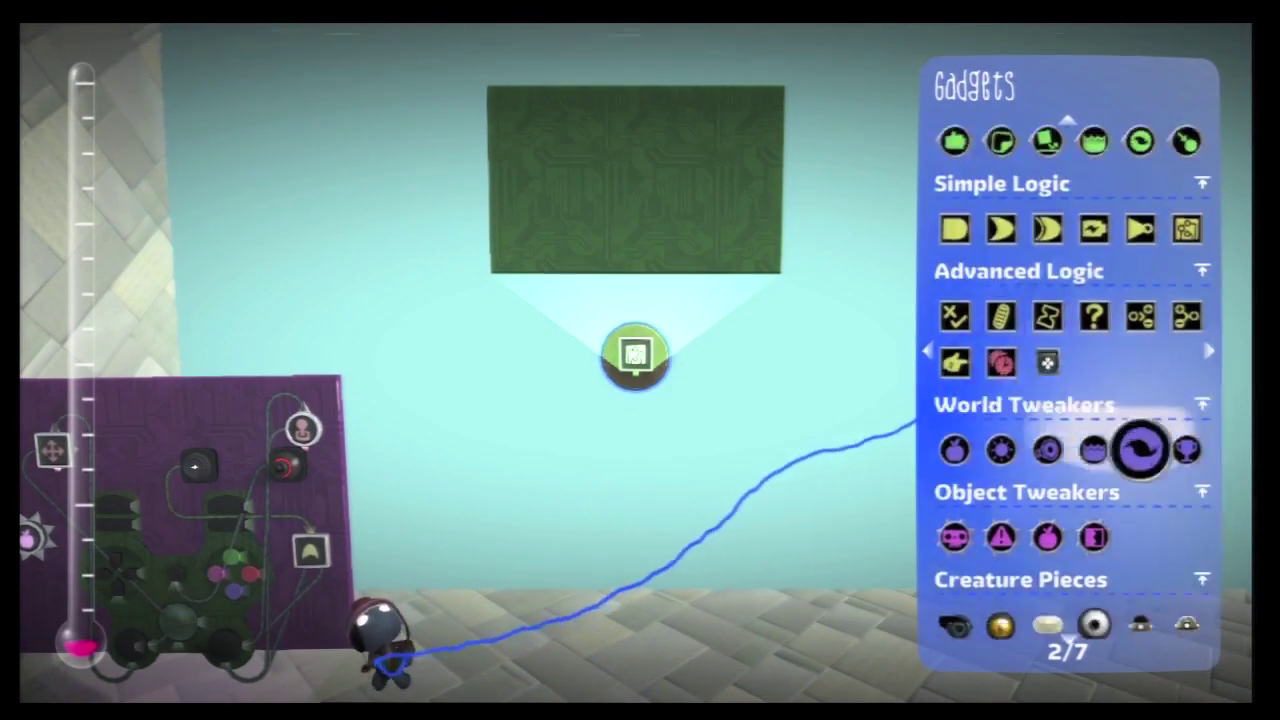
pyautogui.press('Down')
pyautogui.press('Left')
pyautogui.press('Return')
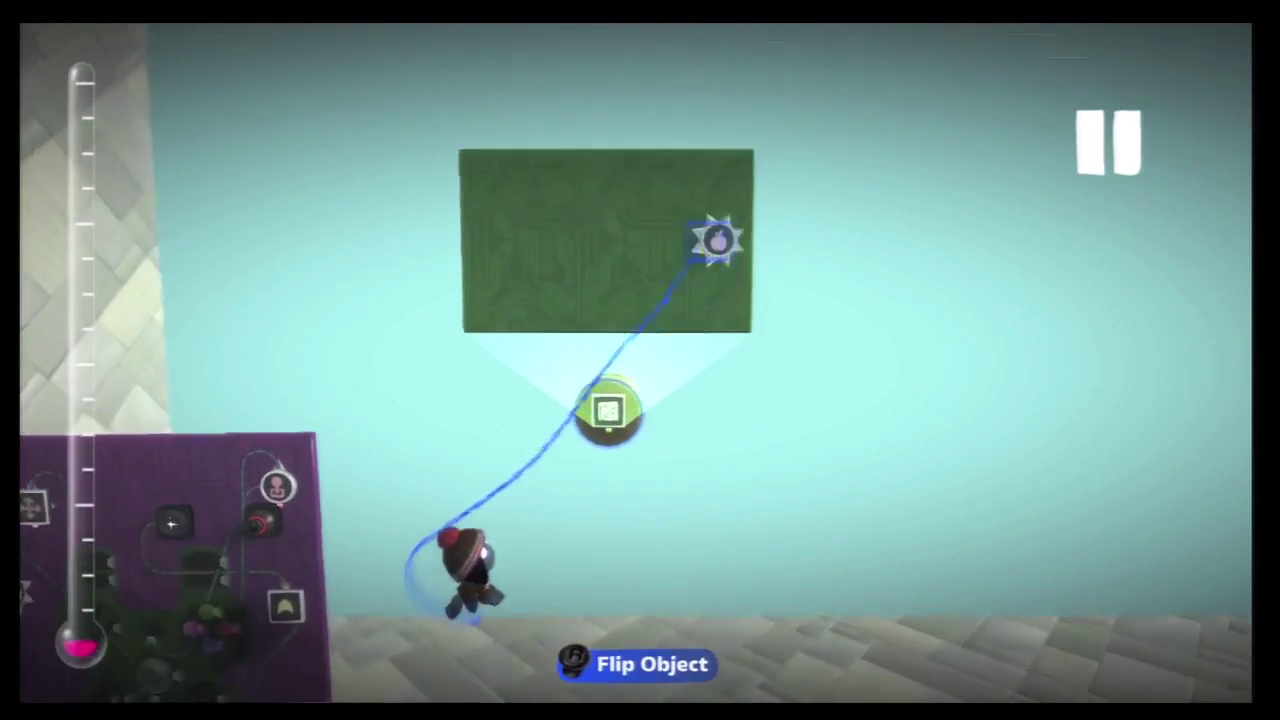
pyautogui.press('Return')
pyautogui.press('Escape')
# - Review the gravity and dampening settings of the Anti-Gravity Tweaker on the microchip
pyautogui.press('Escape')
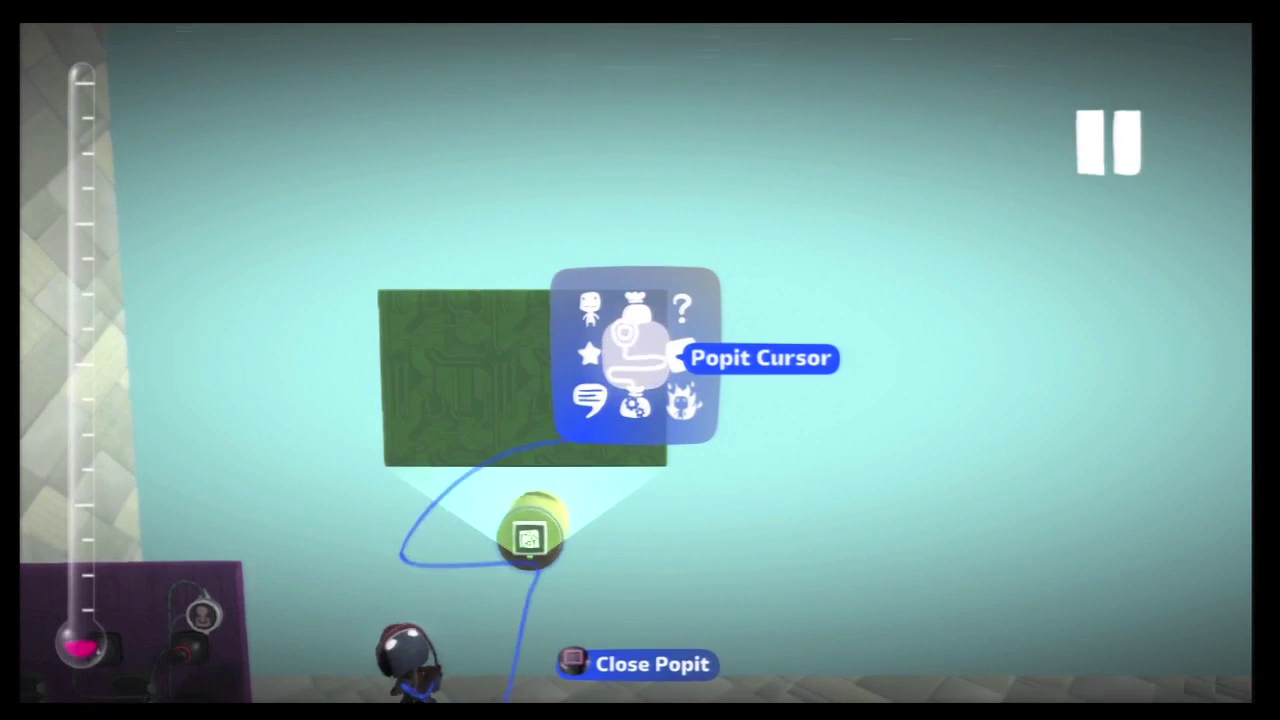
pyautogui.press('Return')
pyautogui.press('Down')
pyautogui.press('Down')
pyautogui.press('Up')
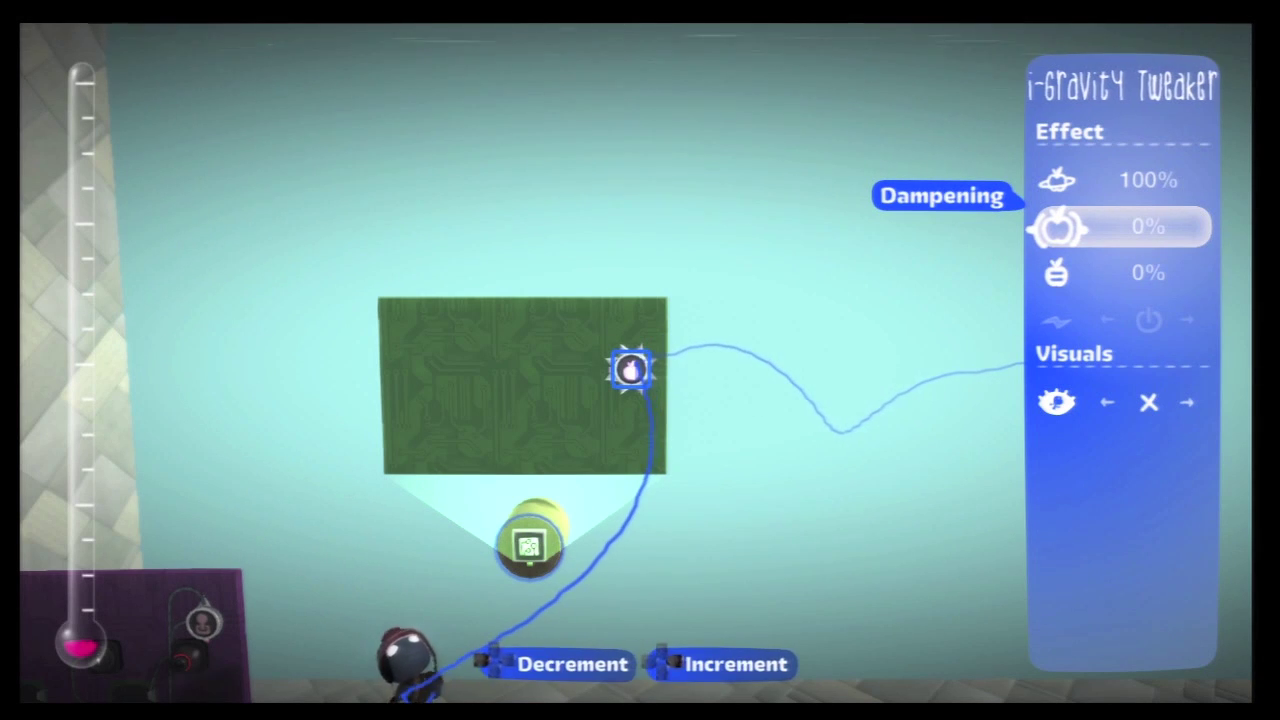
pyautogui.press('Escape')
pyautogui.press('Escape')
# - Add a Look At Rotator to the microchip beside the Anti-Gravity Tweaker
pyautogui.press('Down')
pyautogui.press('Return')
pyautogui.press('Left')
pyautogui.press('Up')
pyautogui.press('Up')
pyautogui.press('Up')
pyautogui.press('Up')
pyautogui.press('Up')
pyautogui.press('Up')
pyautogui.press('Up')
pyautogui.press('Up')
pyautogui.press('Up')
pyautogui.press('Up')
pyautogui.press('Up')
pyautogui.press('Up')
pyautogui.press('Down')
pyautogui.press('Return')
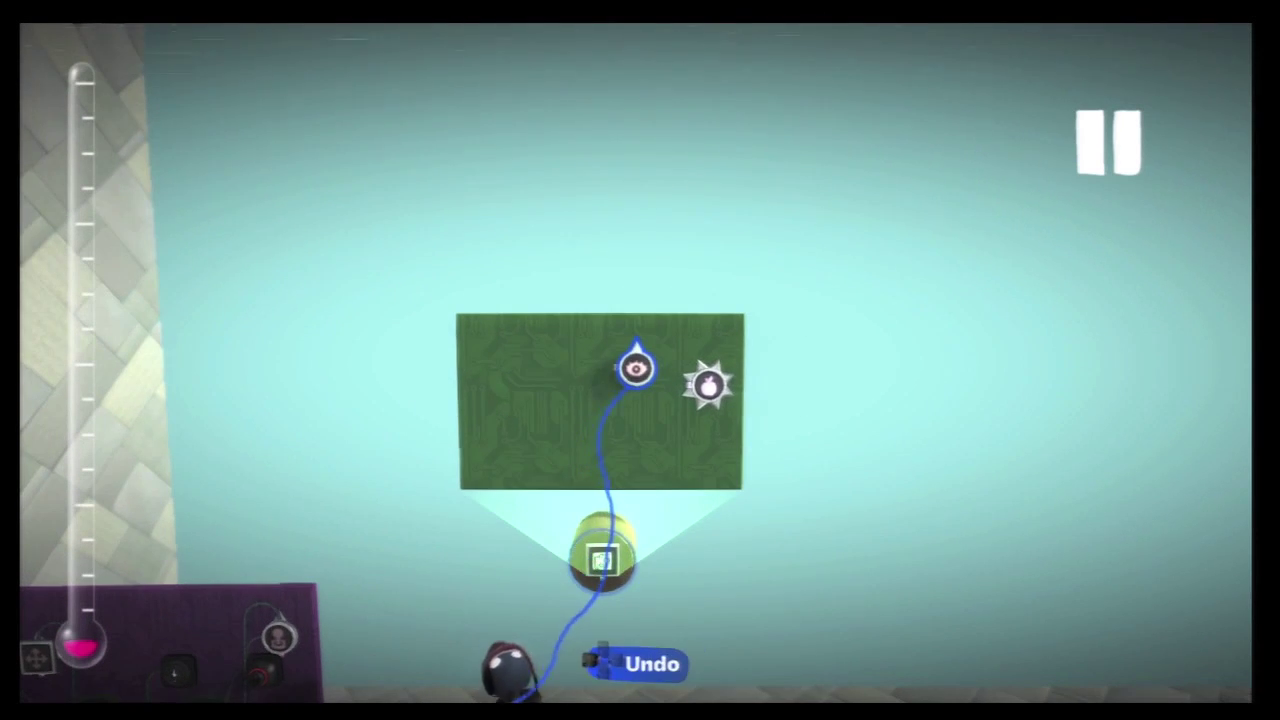
pyautogui.press('Return')
# - Add a Mover to the microchip beside the Look At Rotator
pyautogui.press('Up')
pyautogui.press('Up')
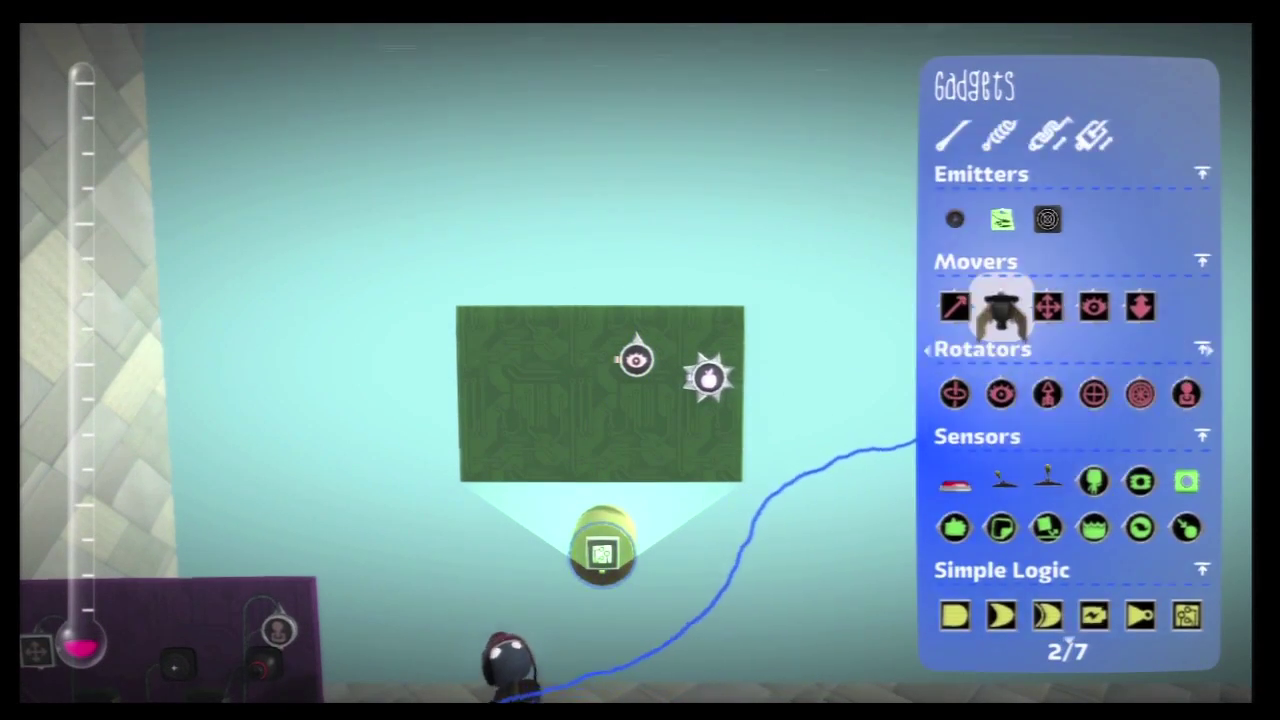
pyautogui.press('Left')
pyautogui.press('Return')
pyautogui.press('Return')
pyautogui.press('Escape')
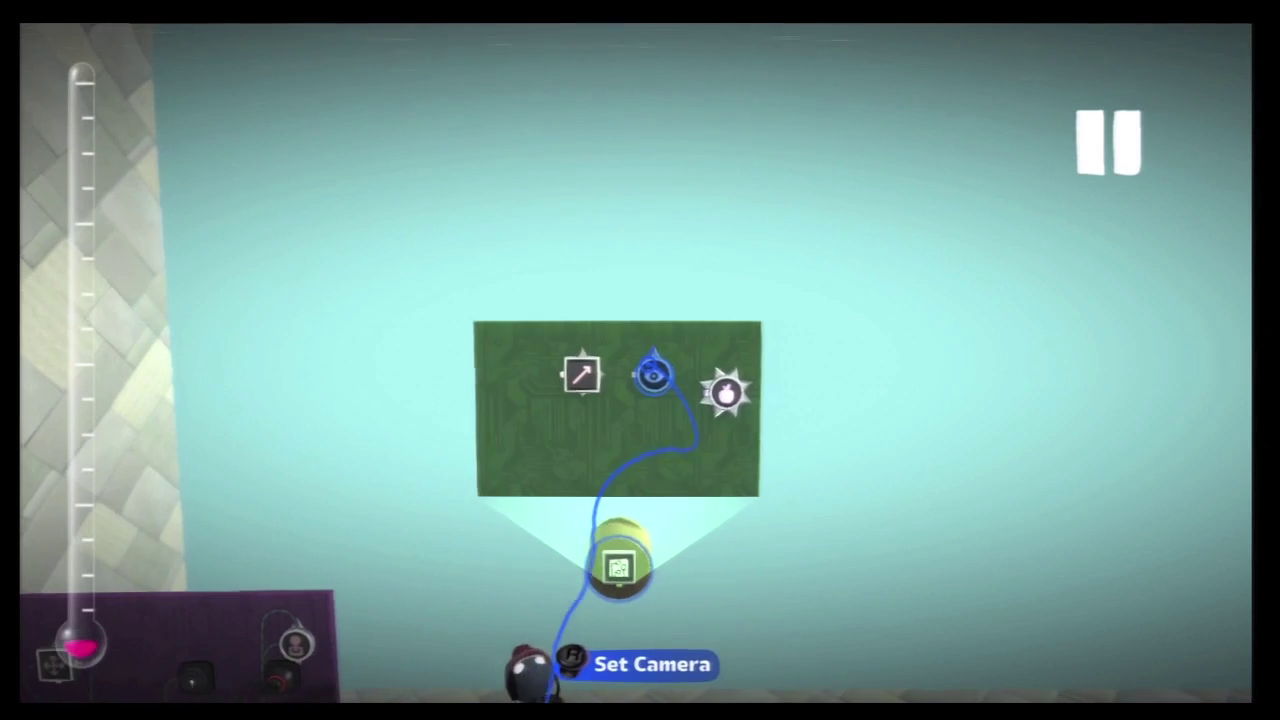
# - Set the Look At Rotator's acceleration to 100%
pyautogui.click(651, 374)
pyautogui.press('Down')
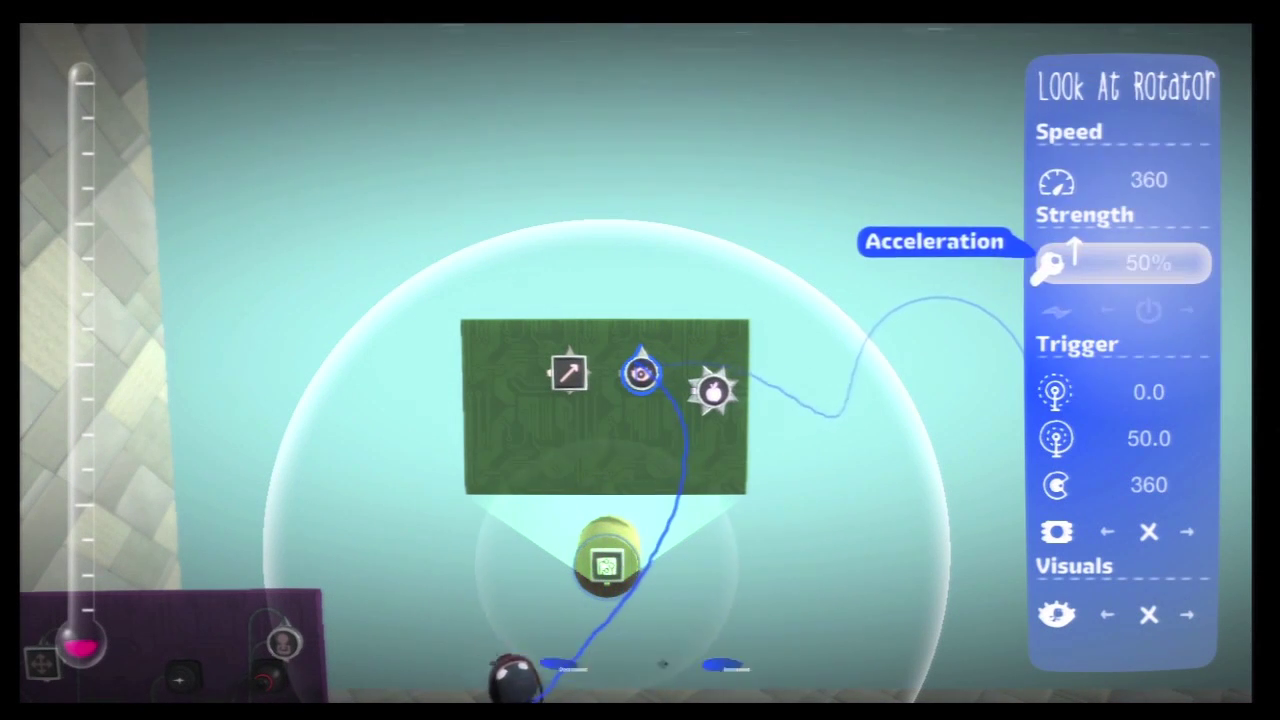
pyautogui.press('Right')
pyautogui.press('Right')
pyautogui.press('Right')
pyautogui.press('Right')
pyautogui.press('Right')
# - Set the Look At Rotator's Maximum Detection Range to 1079.0 and review its remaining trigger and visibility options
pyautogui.press('Down')
pyautogui.press('Down')
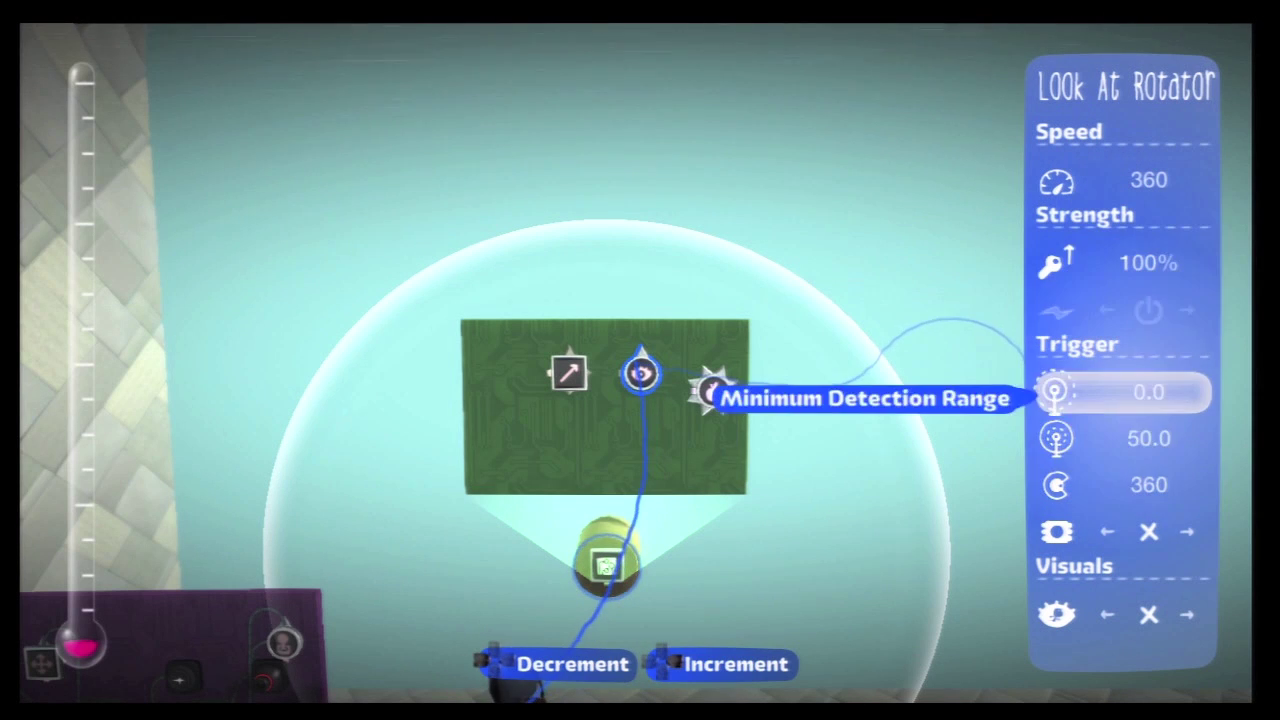
pyautogui.press('Right')
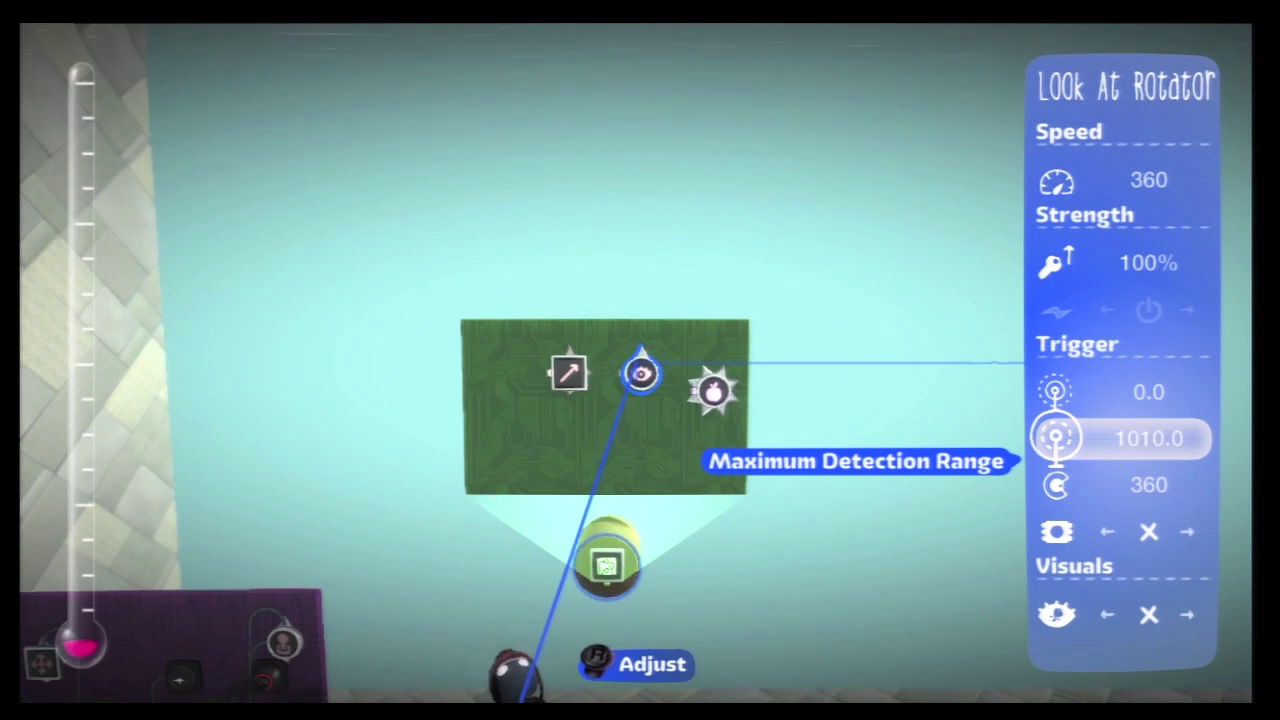
pyautogui.press('Left')
pyautogui.press('Down')
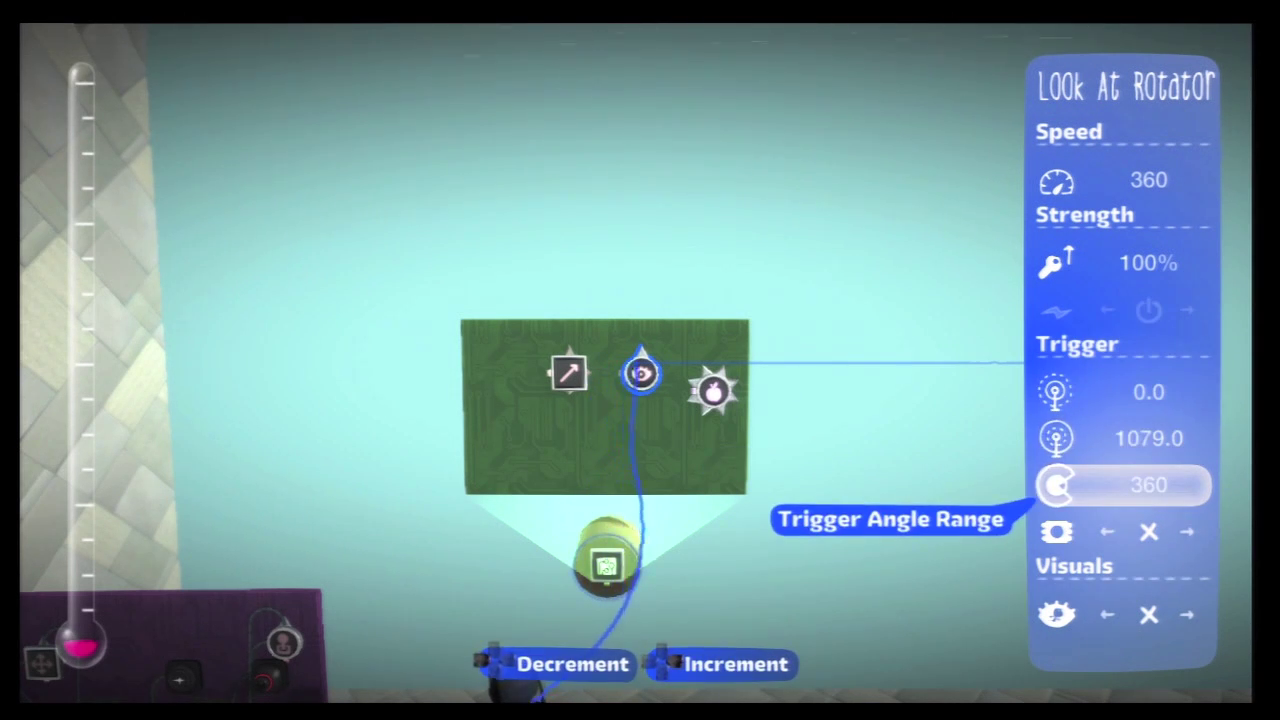
pyautogui.press('Down')
pyautogui.press('Down')
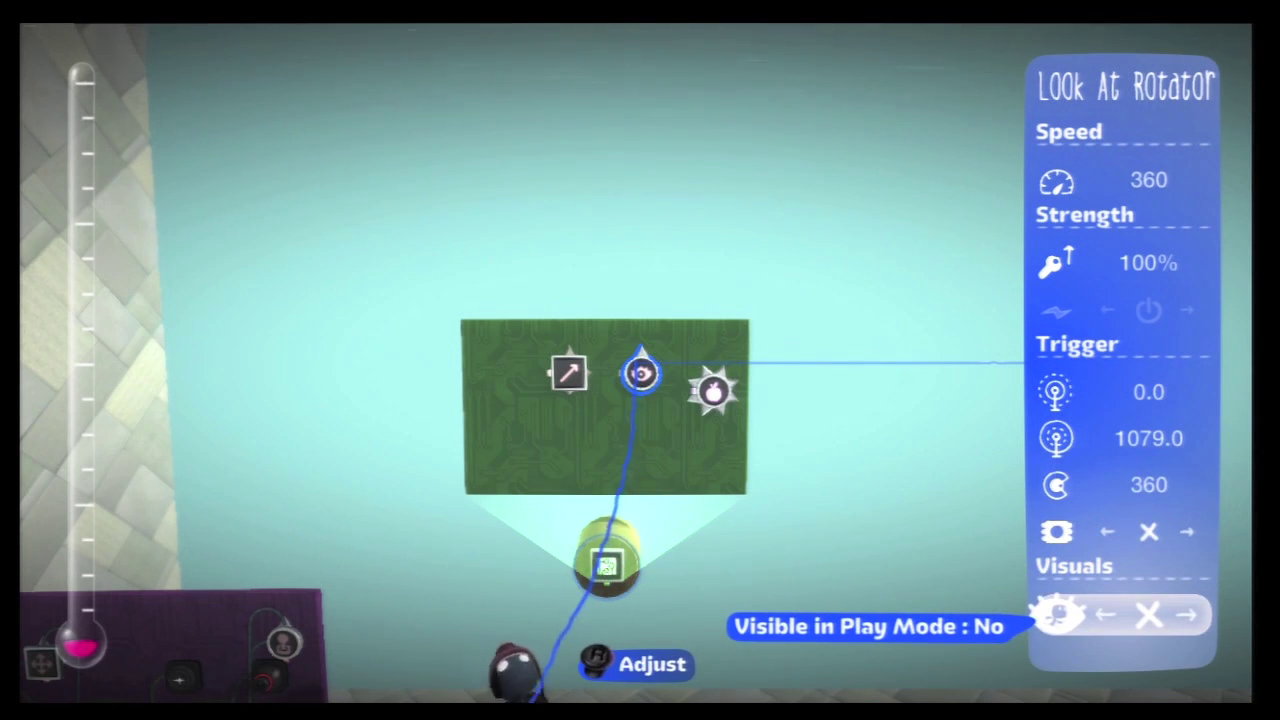
pyautogui.press('Up')
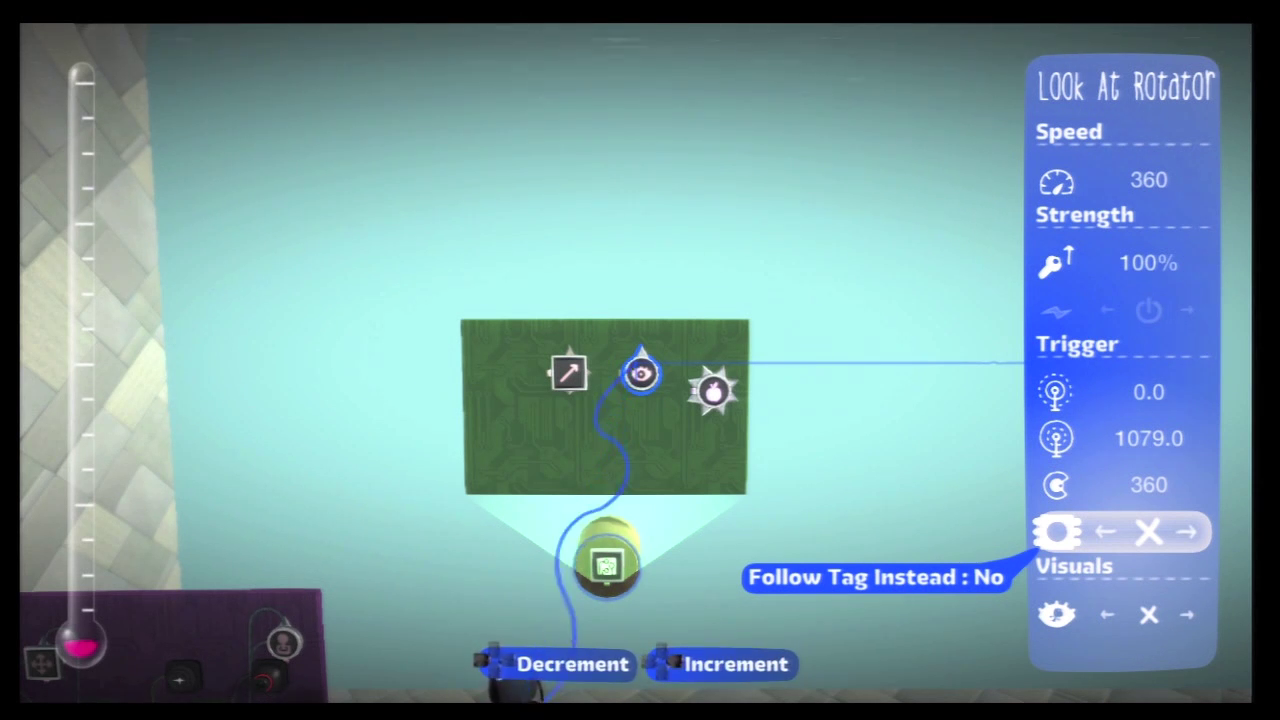
pyautogui.press('Escape')
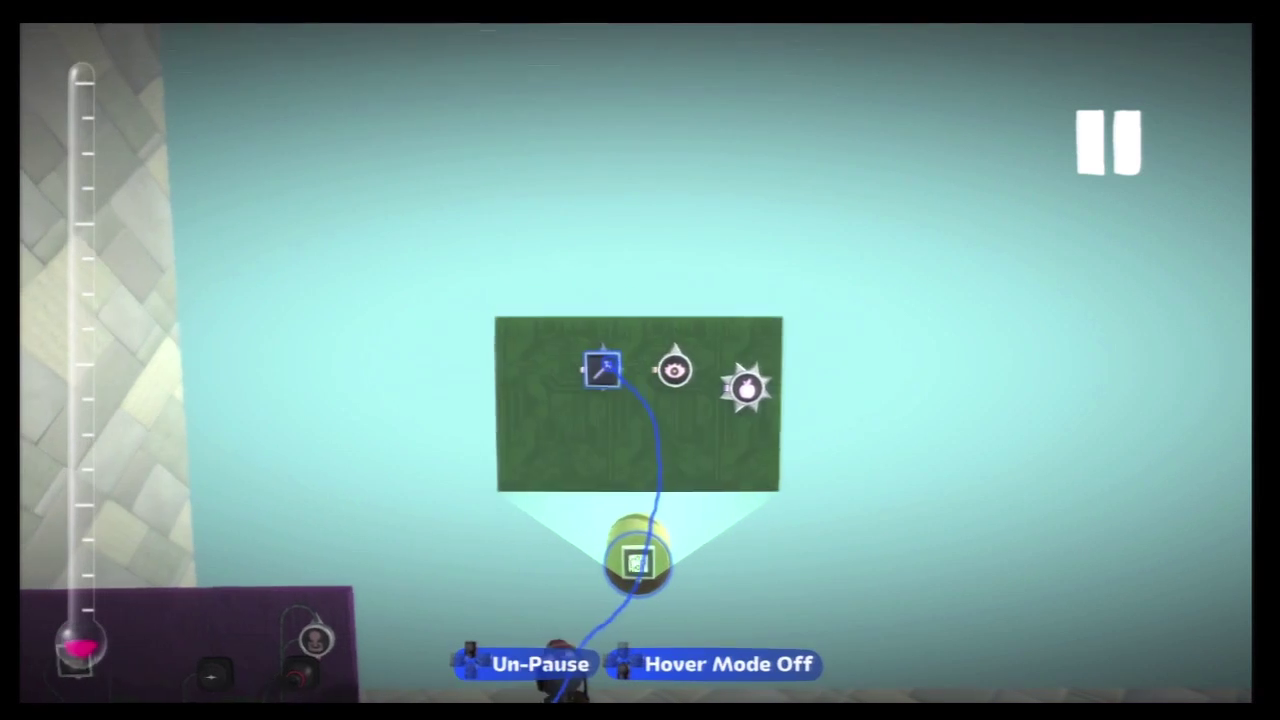
# - Set the Mover's left/right speed to 0.0 and up/down speed to 1.0, and enable Local Space
pyautogui.click(622, 369)
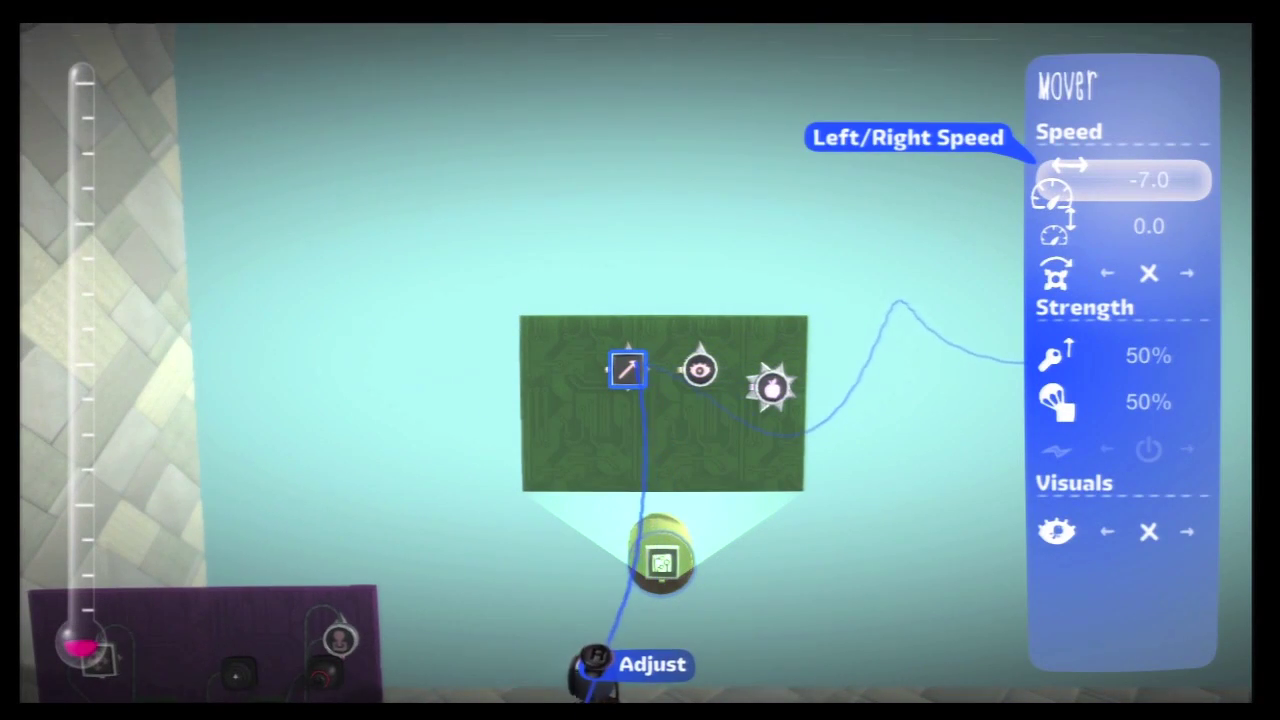
pyautogui.press('Down')
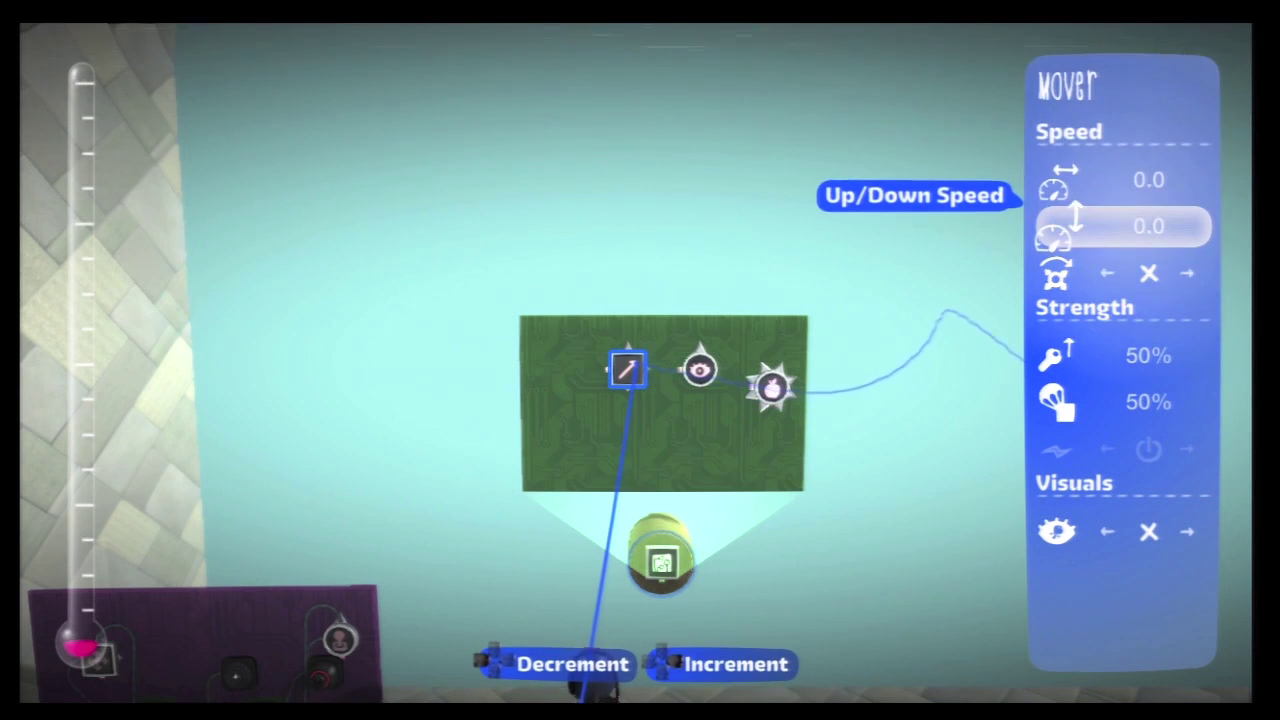
pyautogui.press('Down')
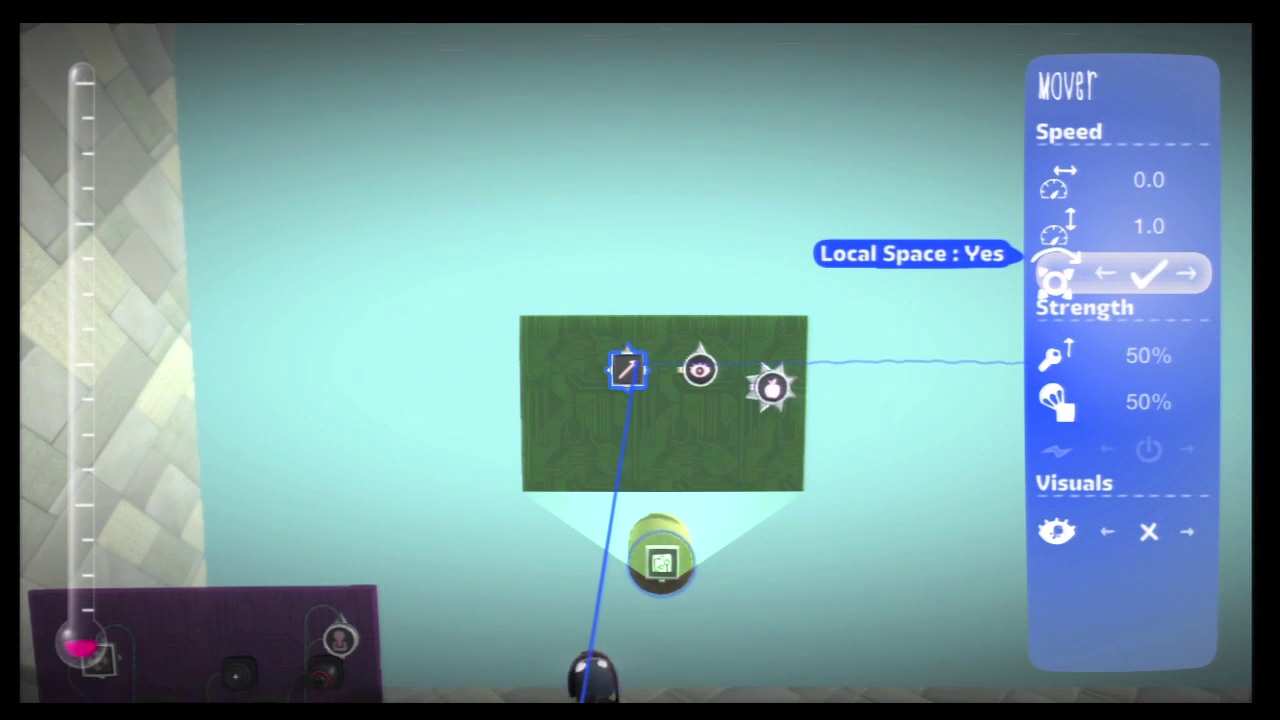
# - Raise the Mover's acceleration to at least 80%
pyautogui.press('Down')
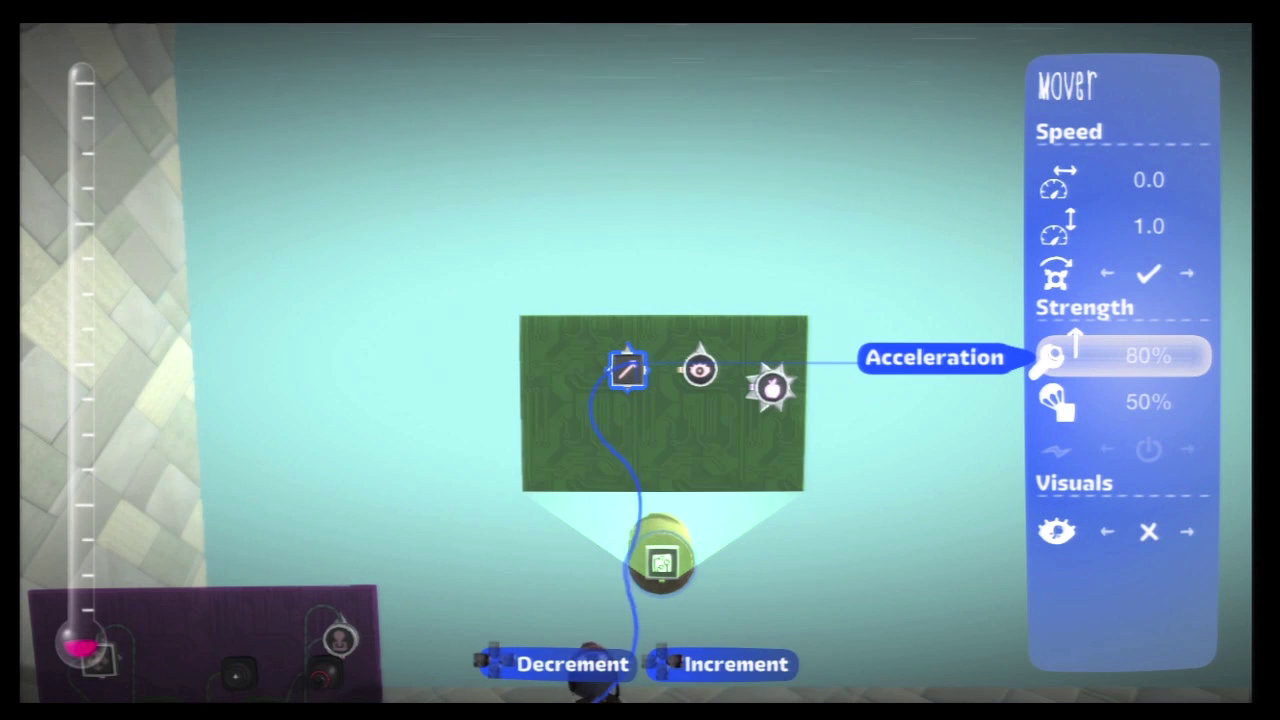
pyautogui.press('Down')
pyautogui.press('Down')
pyautogui.press('Up')
pyautogui.press('Up')
pyautogui.press('Down')
pyautogui.press('Down')
pyautogui.press('Down')
pyautogui.press('Escape')
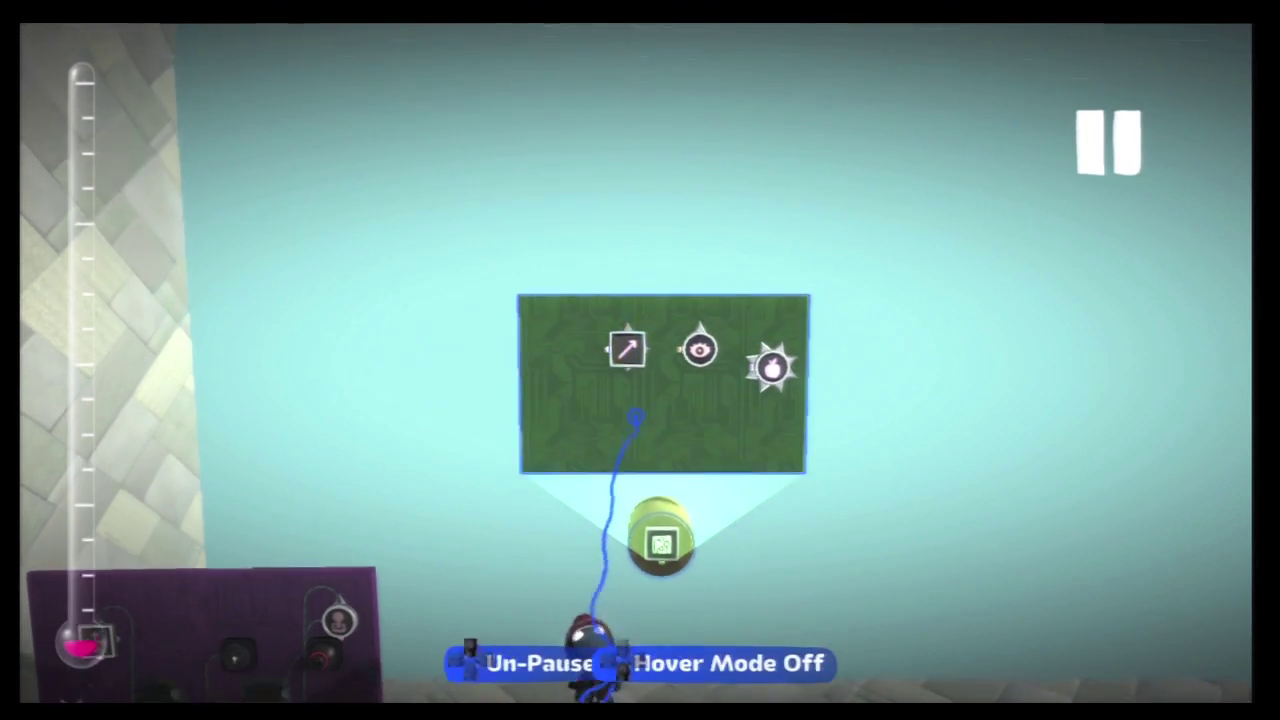
# - Undo the last change made in the level
pyautogui.press('Escape')
pyautogui.press('Escape')
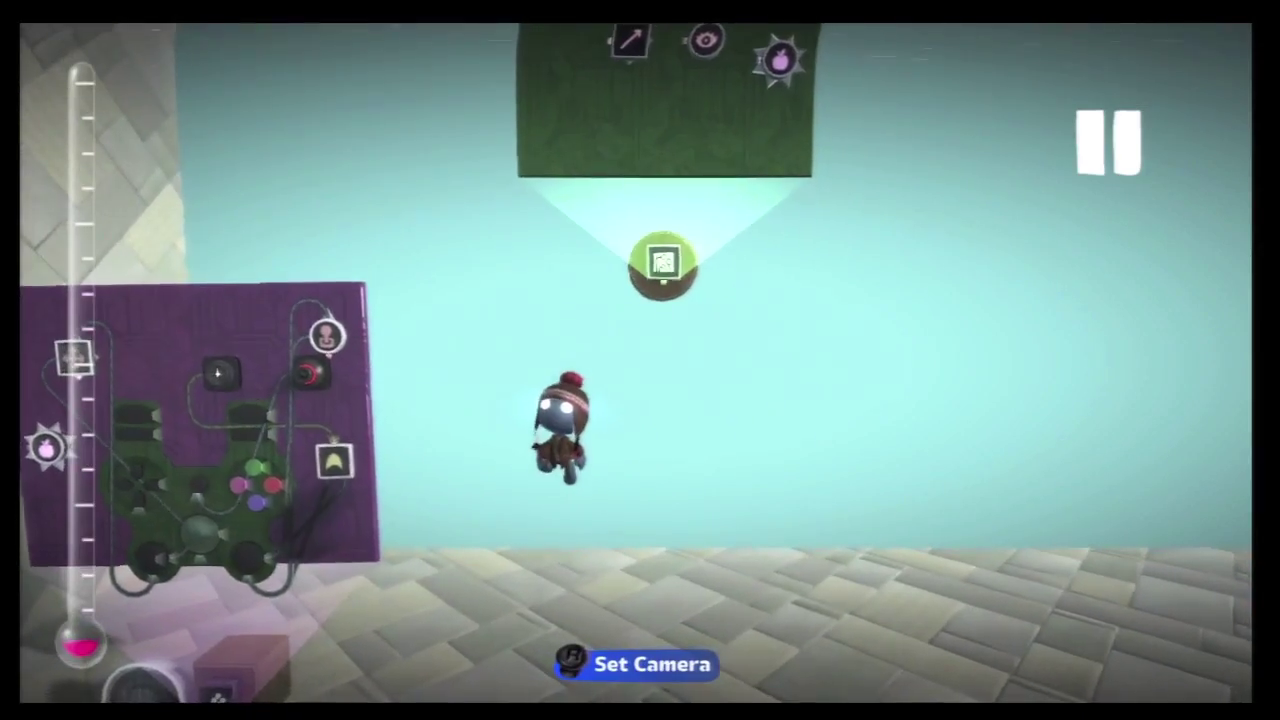
pyautogui.press('Escape')
pyautogui.press('Return')
pyautogui.press('Return')
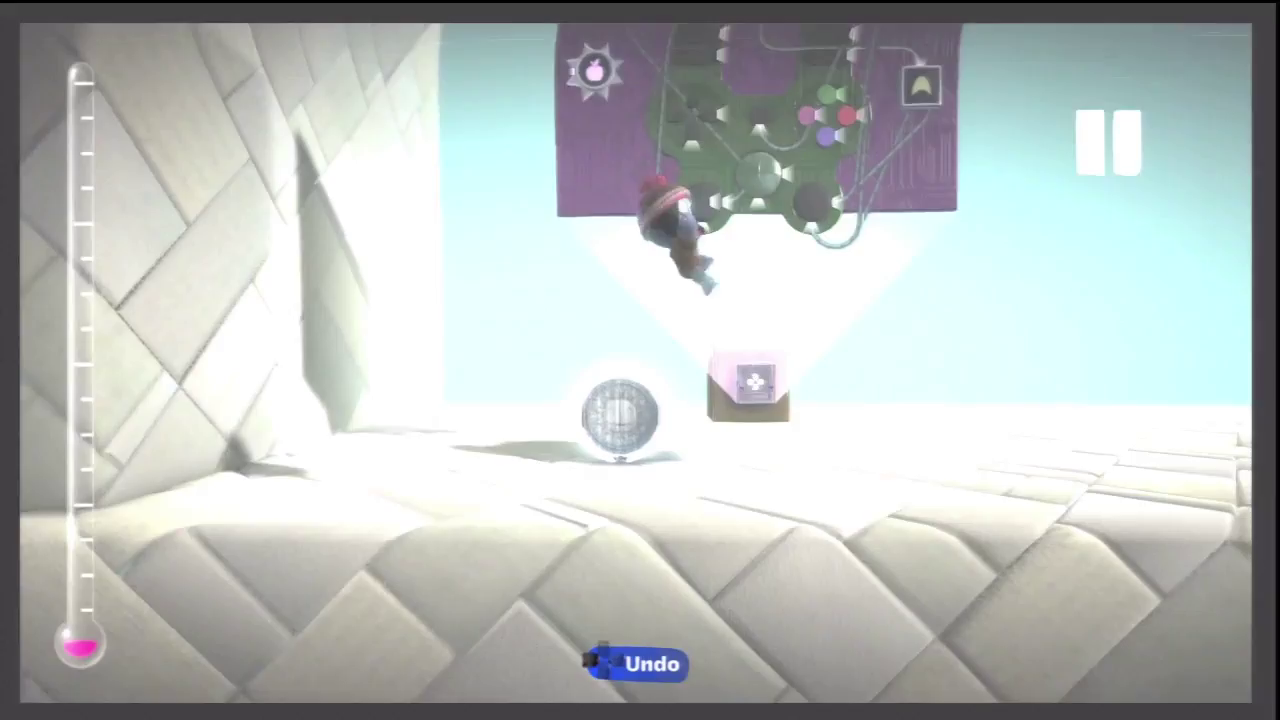
pyautogui.press('z')
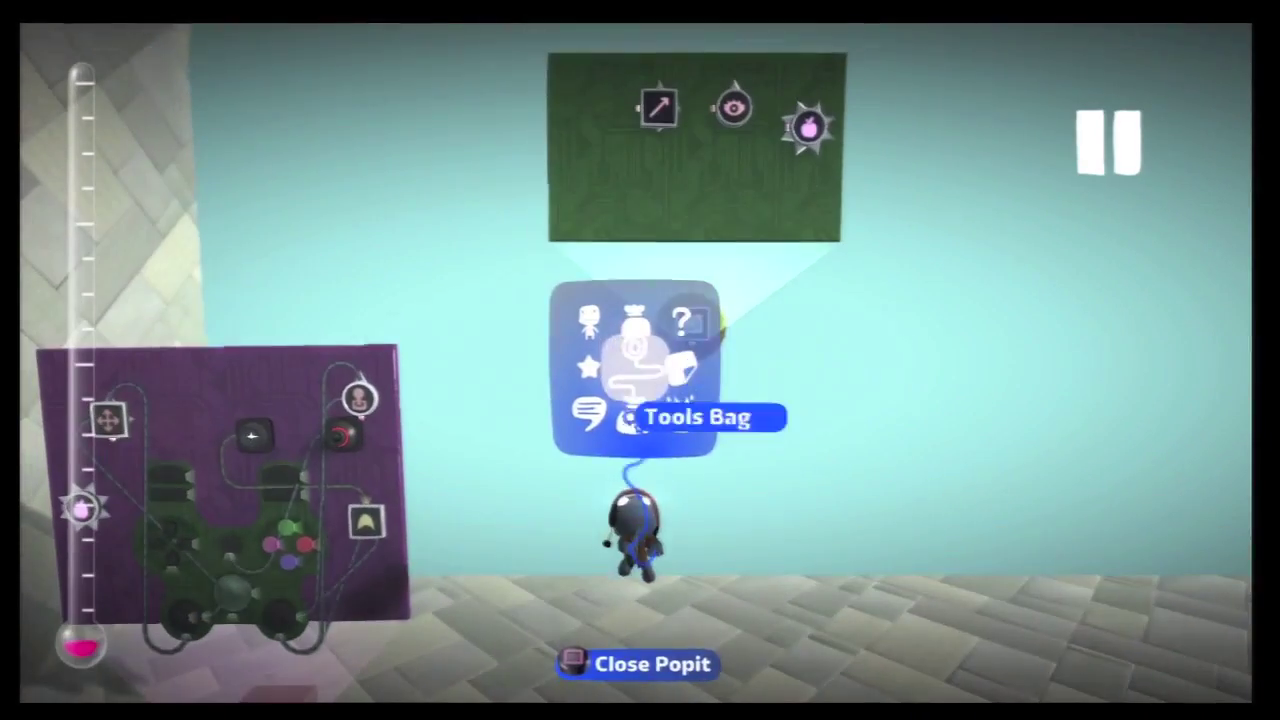
# - Add a Destroyer to the circle's microchip, below the Mover
pyautogui.press('Return')
pyautogui.press('Down')
pyautogui.press('Down')
pyautogui.press('Down')
pyautogui.press('Down')
pyautogui.press('Down')
pyautogui.press('Down')
pyautogui.press('Down')
pyautogui.press('Down')
pyautogui.press('Down')
pyautogui.press('Down')
pyautogui.press('Down')
pyautogui.press('Down')
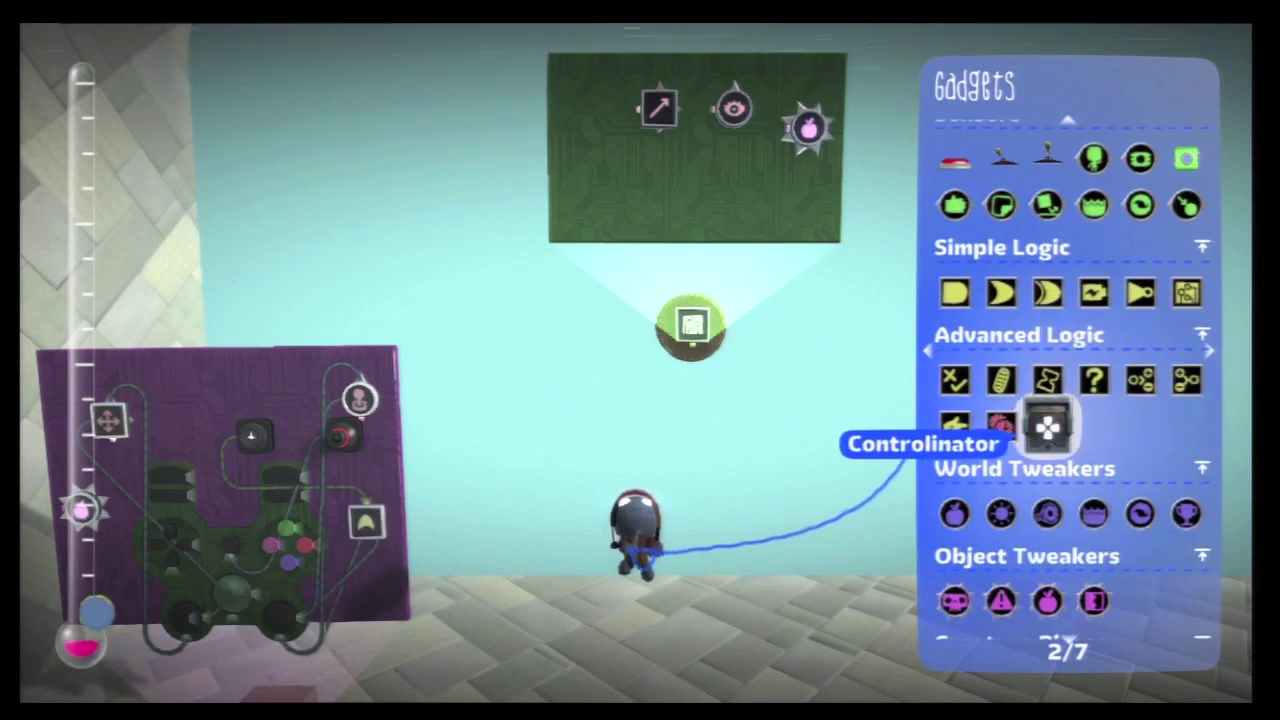
pyautogui.press('Left')
pyautogui.press('Left')
pyautogui.press('Left')
pyautogui.press('Return')
pyautogui.press('Return')
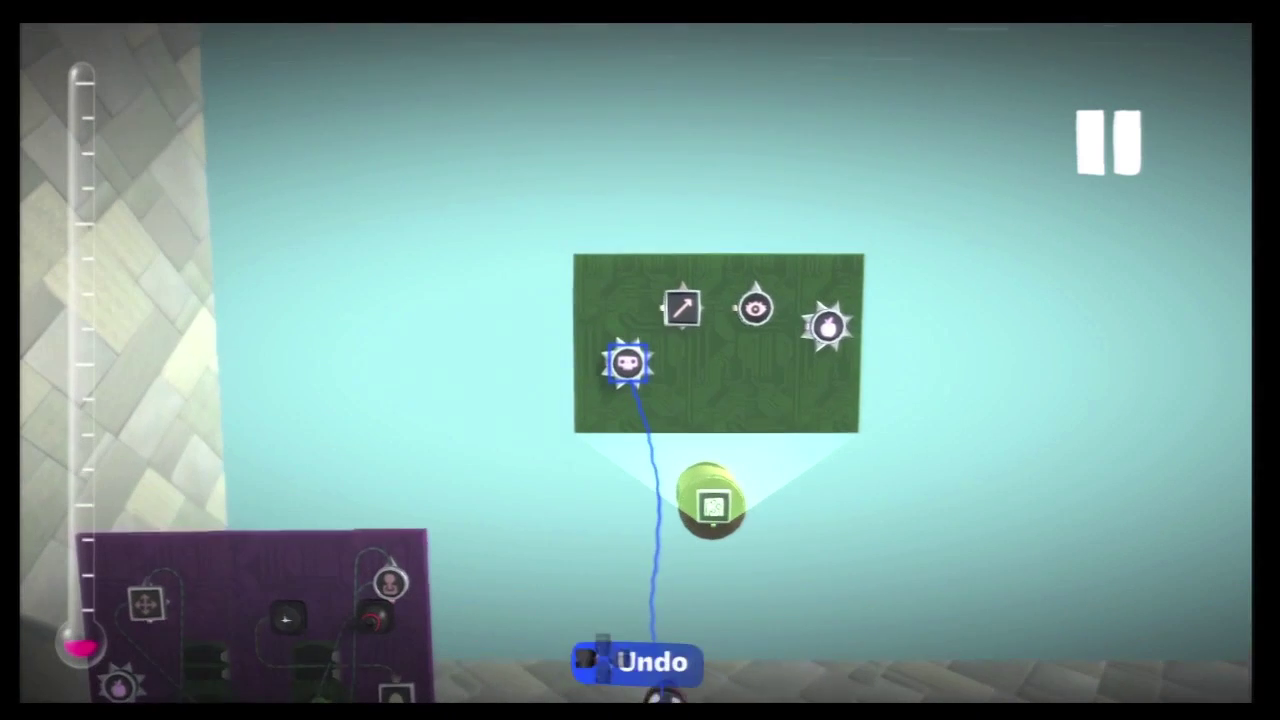
pyautogui.press('Escape')
pyautogui.press('Escape')
# - Set the Destroyer's Destroy Effect to Splat
pyautogui.press('Return')
pyautogui.click(628, 362)
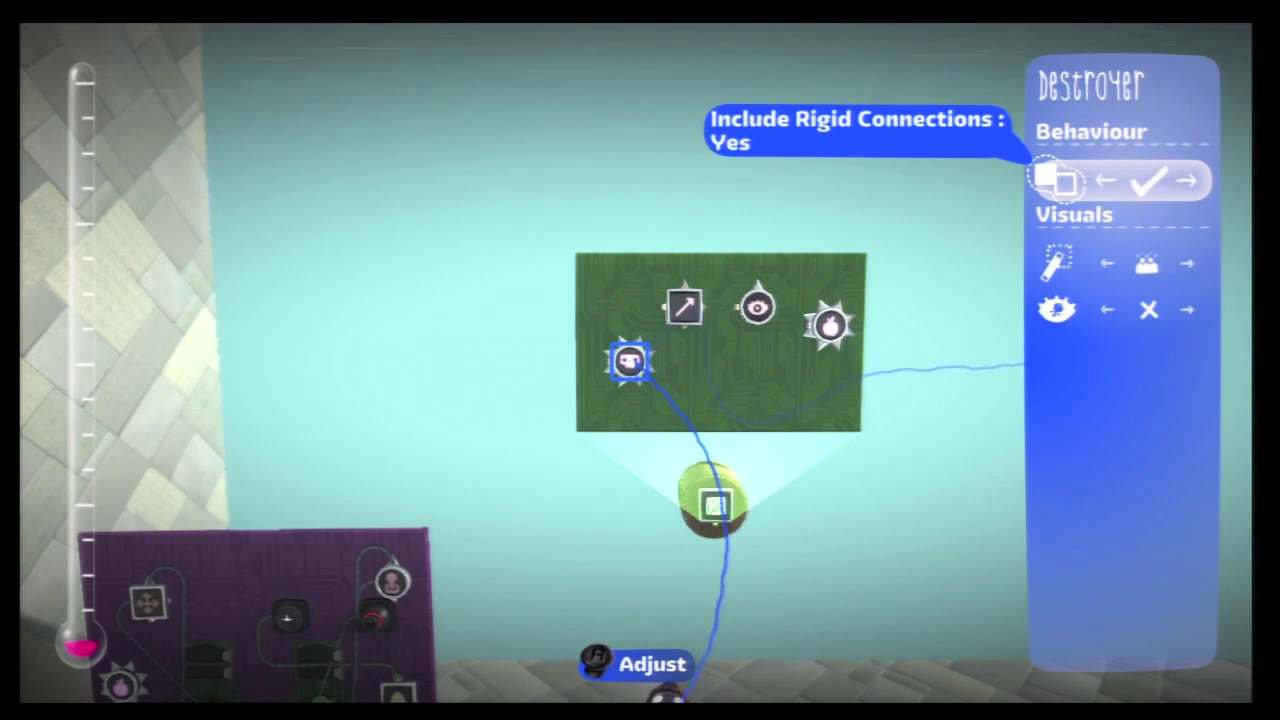
pyautogui.press('Down')
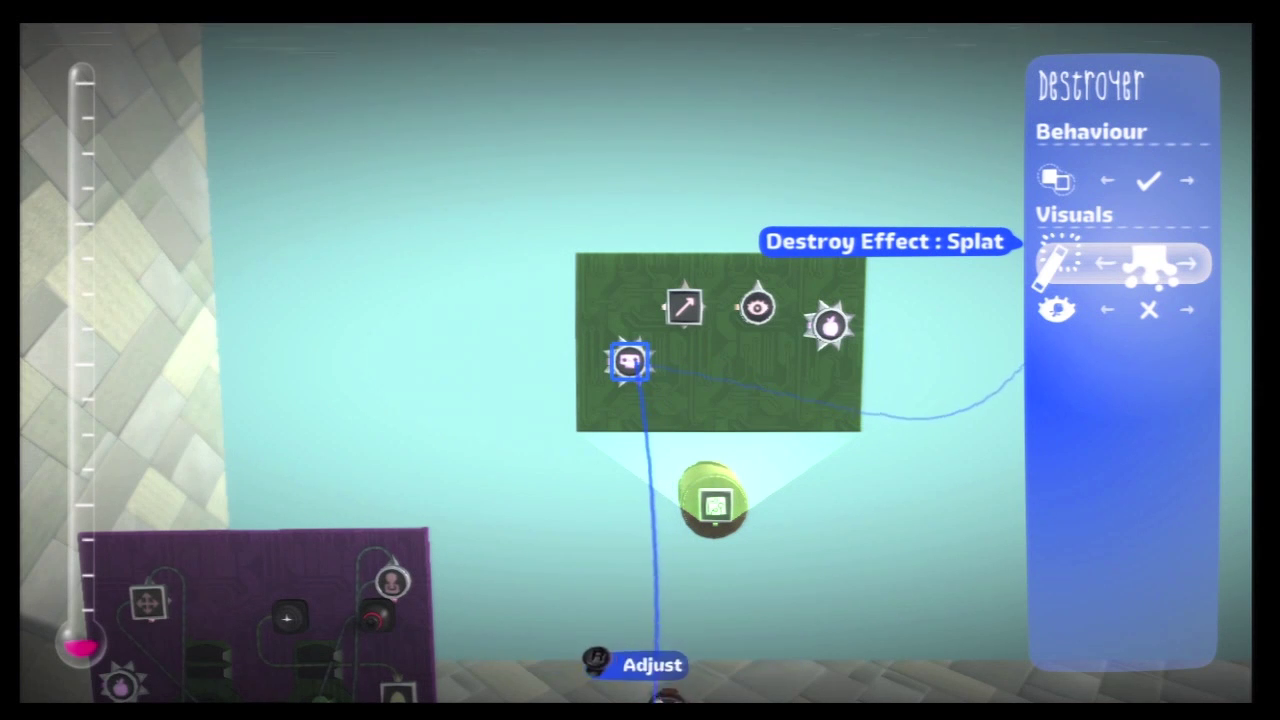
pyautogui.press('Escape')
pyautogui.press('Escape')
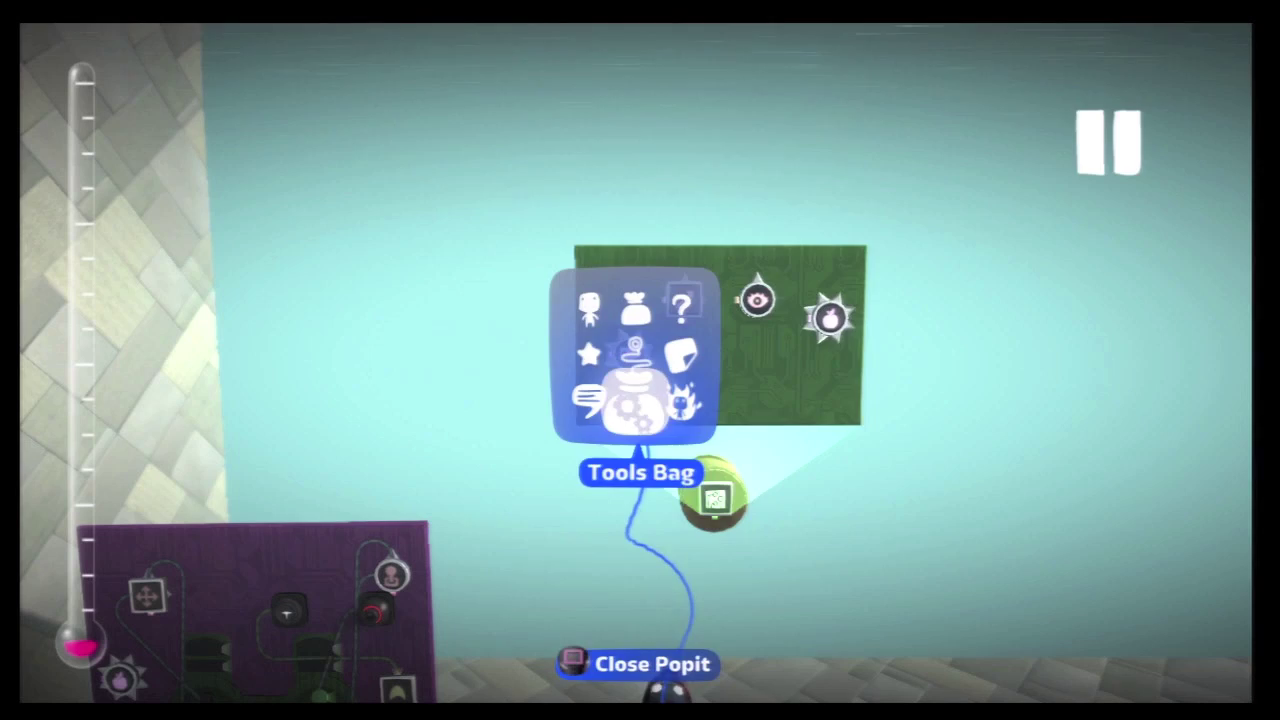
# - Add an Impact Sensor to the microchip just below the Destroyer
pyautogui.click(640, 472)
pyautogui.press('Up')
pyautogui.press('Up')
pyautogui.press('Up')
pyautogui.press('Up')
pyautogui.press('Up')
pyautogui.press('Up')
pyautogui.press('Up')
pyautogui.press('Up')
pyautogui.press('Up')
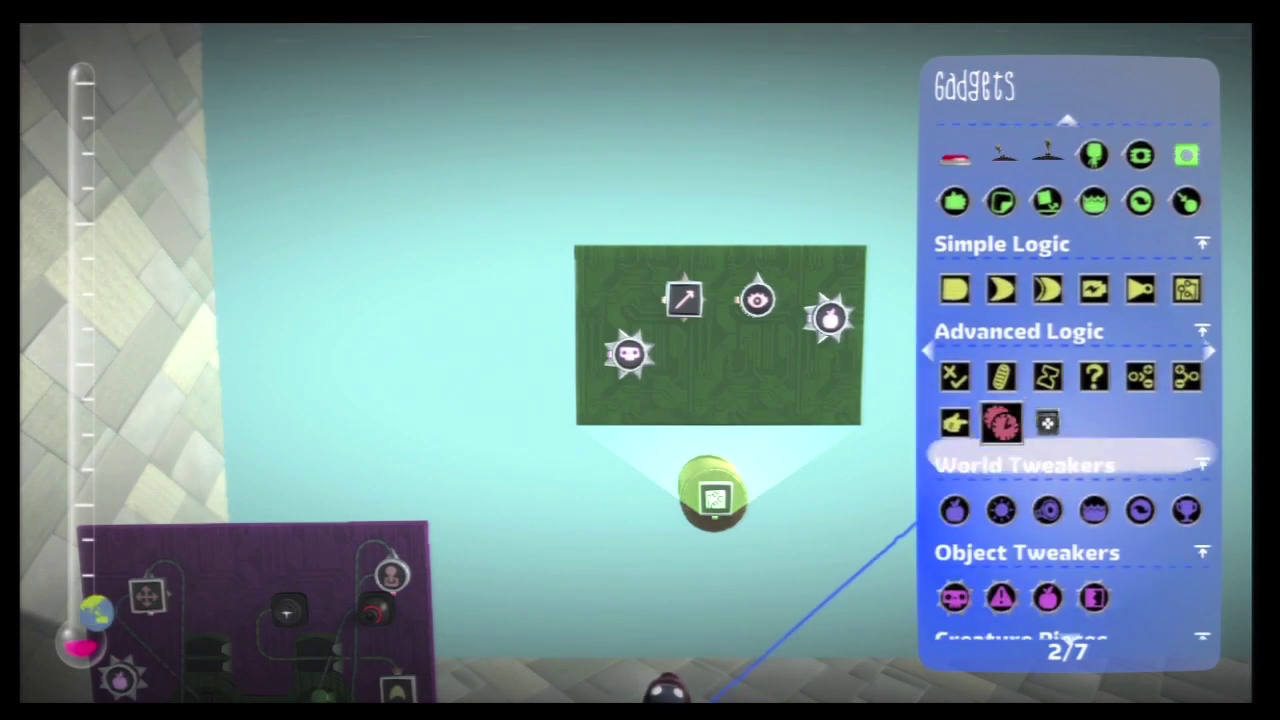
pyautogui.press('Right')
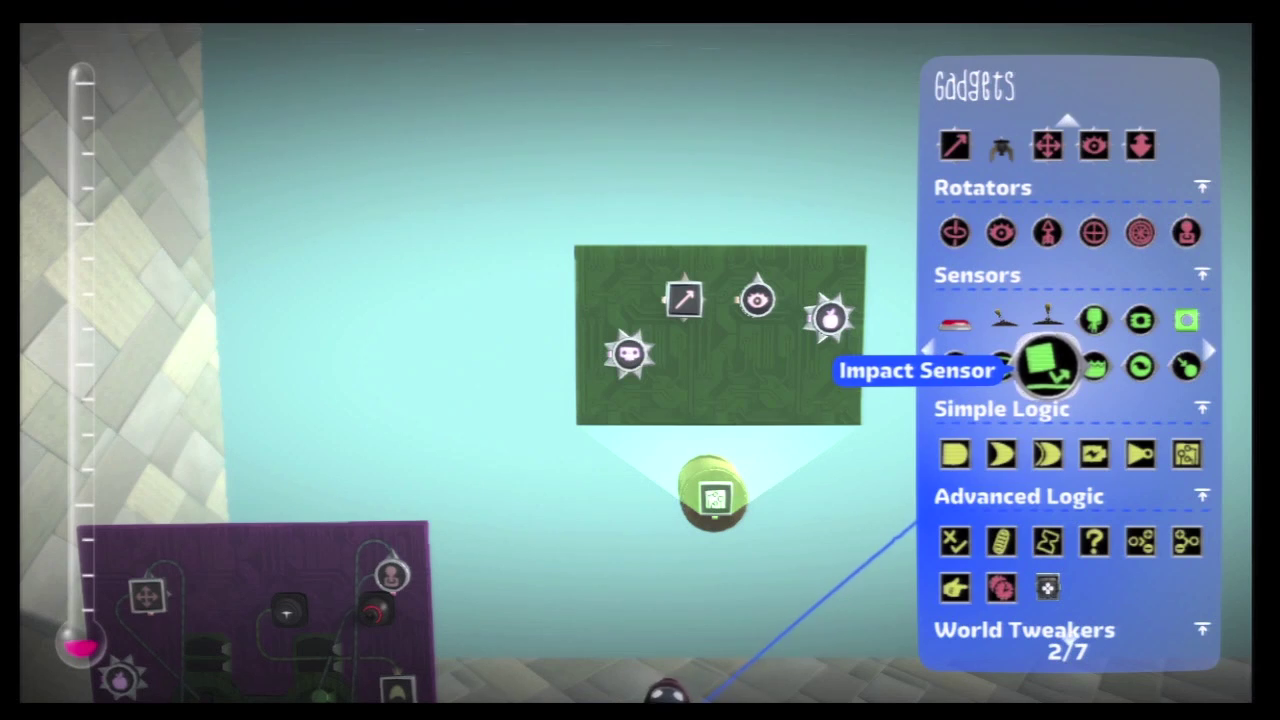
pyautogui.click(1047, 365)
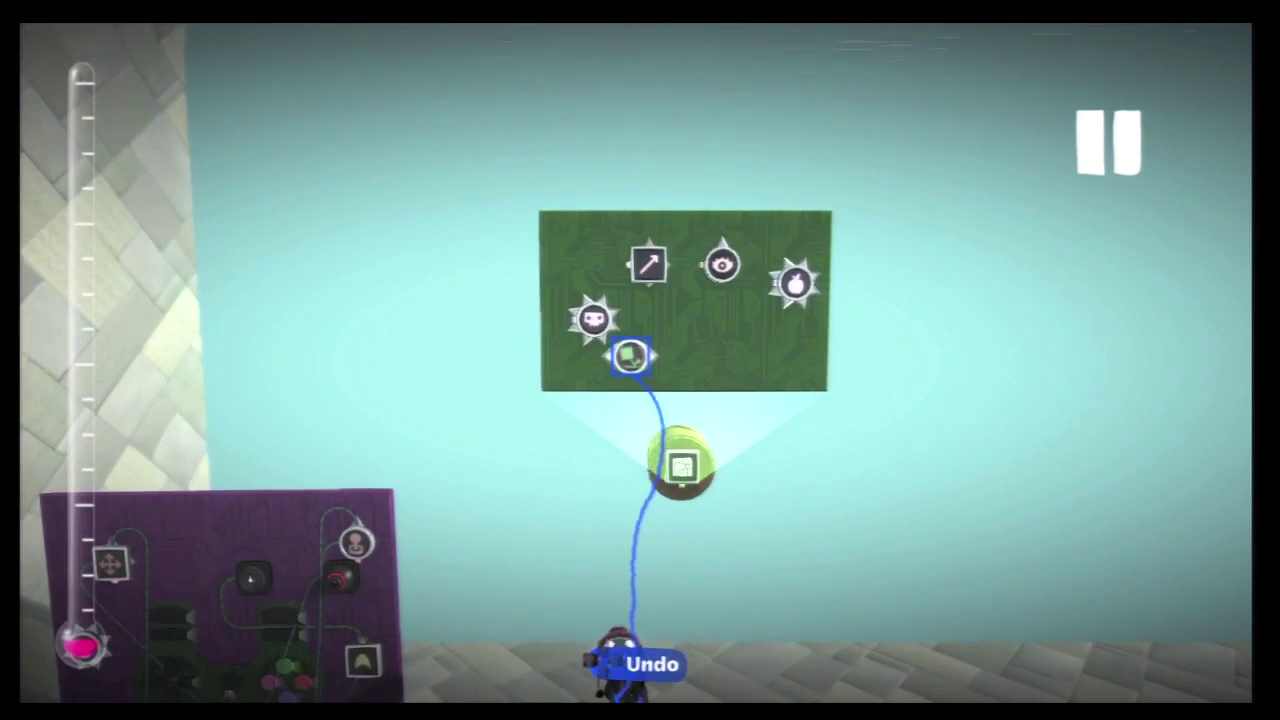
pyautogui.press('Escape')
pyautogui.press('Escape')
# - Wire the Impact Sensor's output to the Destroyer's input
pyautogui.click(634, 354)
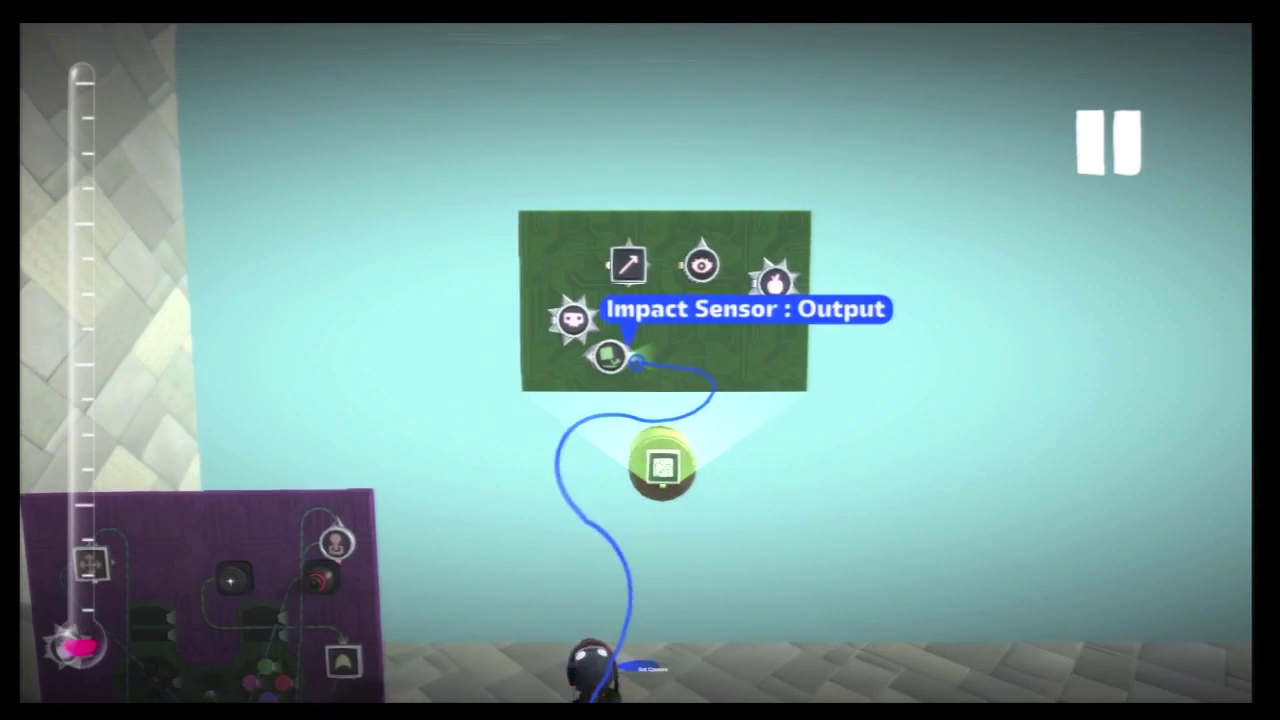
pyautogui.click(636, 362)
pyautogui.click(580, 335)
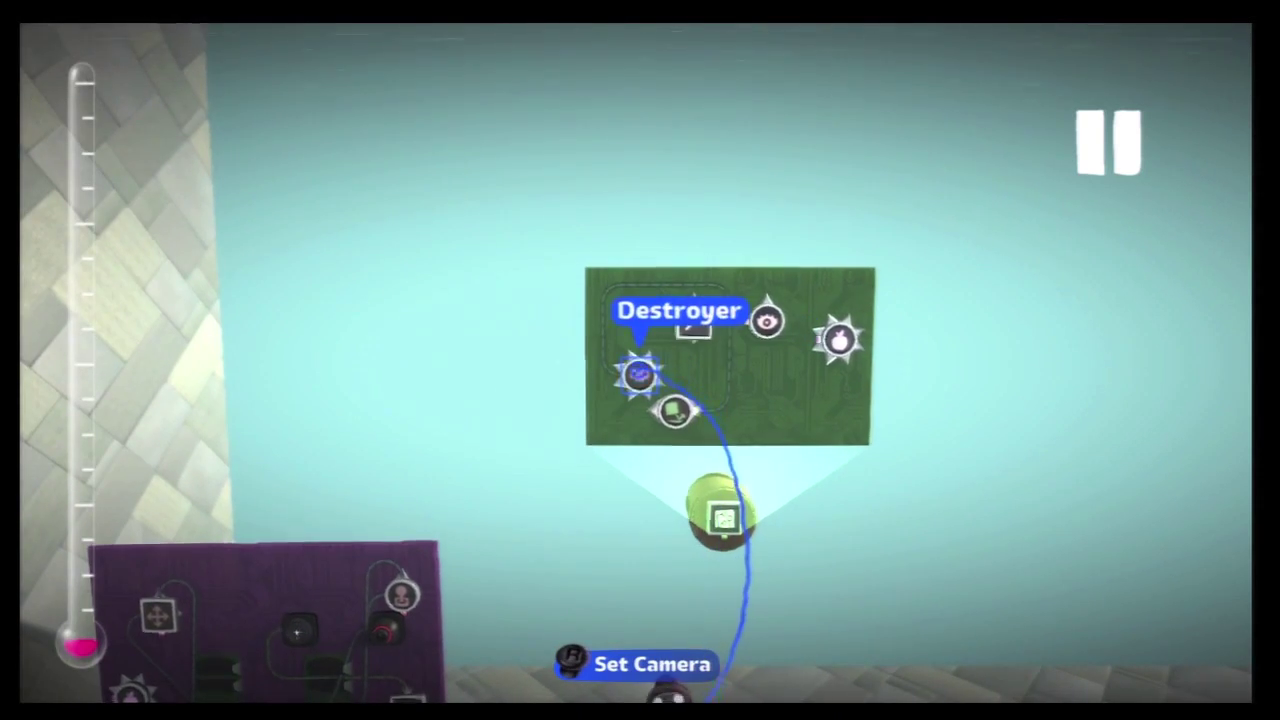
# - Make the Impact Sensor on the circle's microchip require a tag
pyautogui.click(638, 373)
pyautogui.click(675, 410)
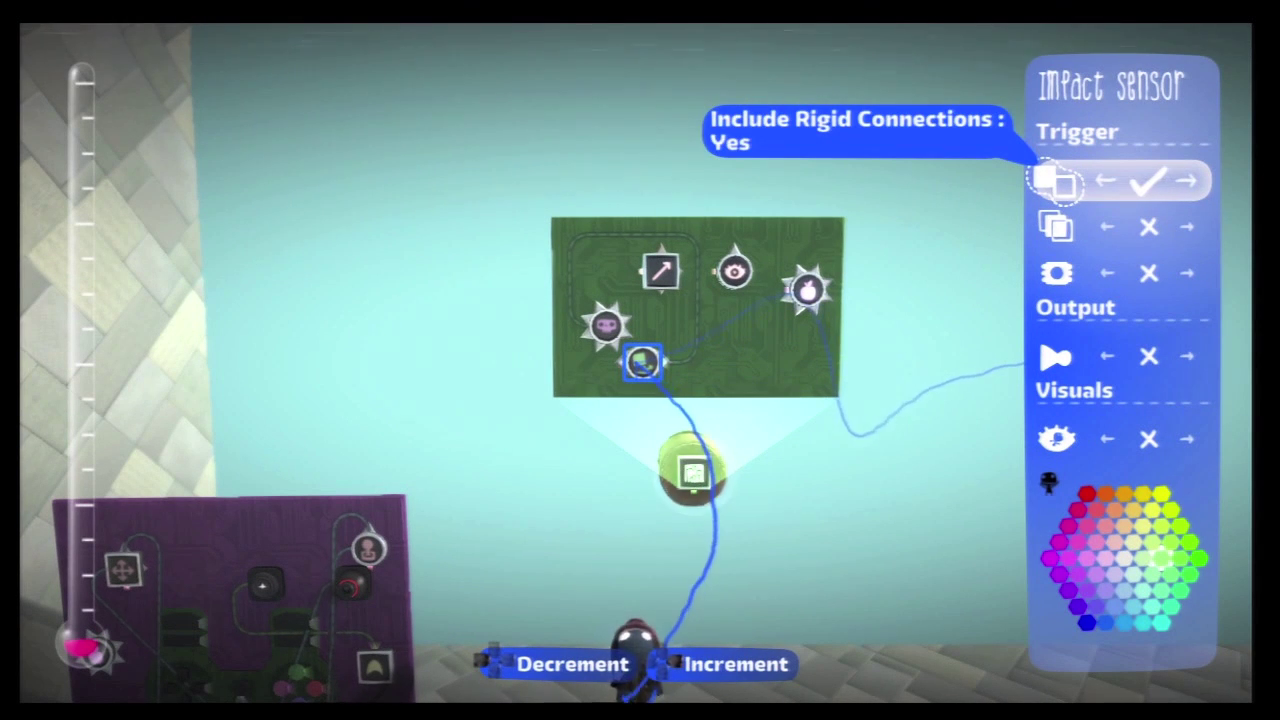
pyautogui.press('Down')
pyautogui.press('Down')
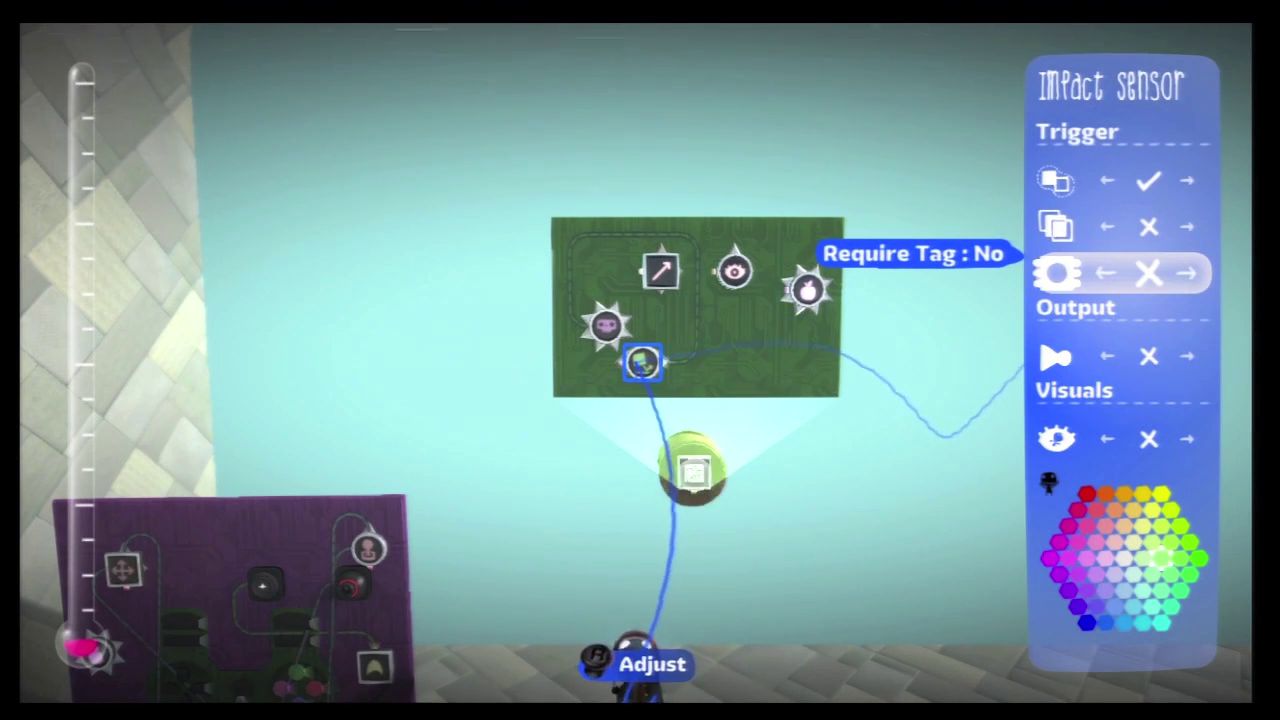
pyautogui.press('Right')
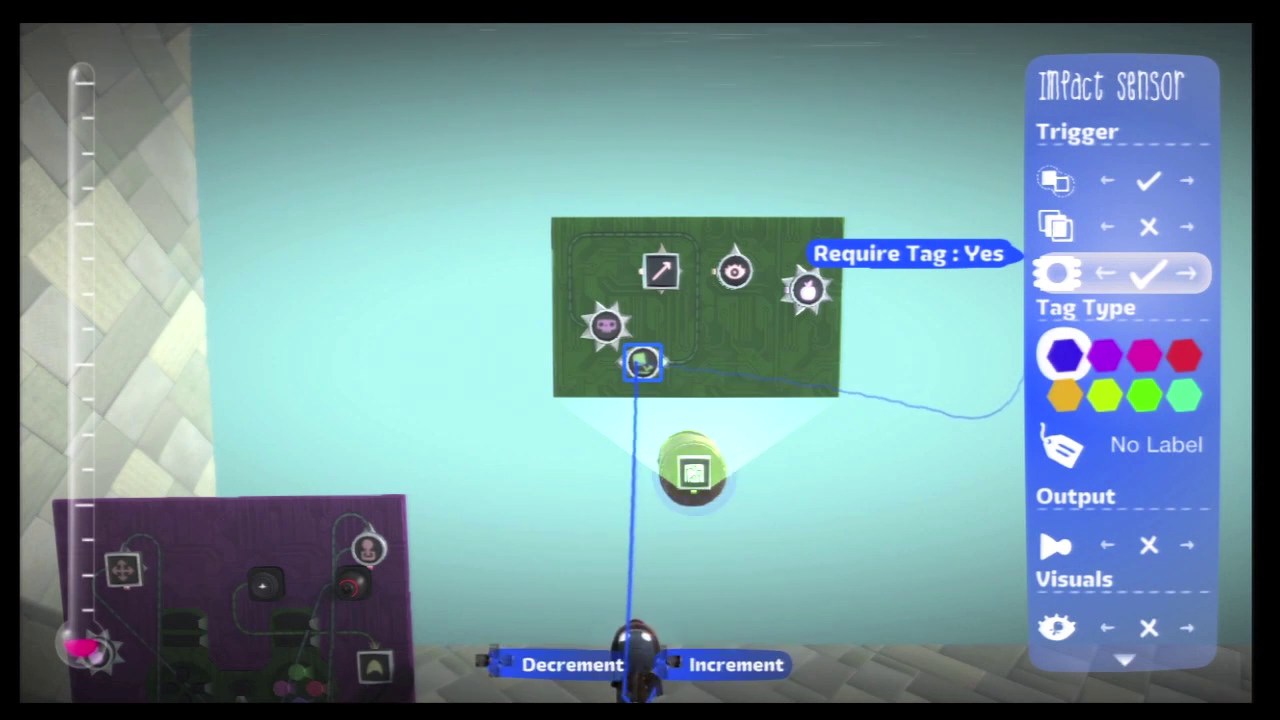
# - Set the Impact Sensor's required tag colour to green, leaving the label empty
pyautogui.press('Down')
pyautogui.press('Down')
pyautogui.press('Right')
pyautogui.press('Down')
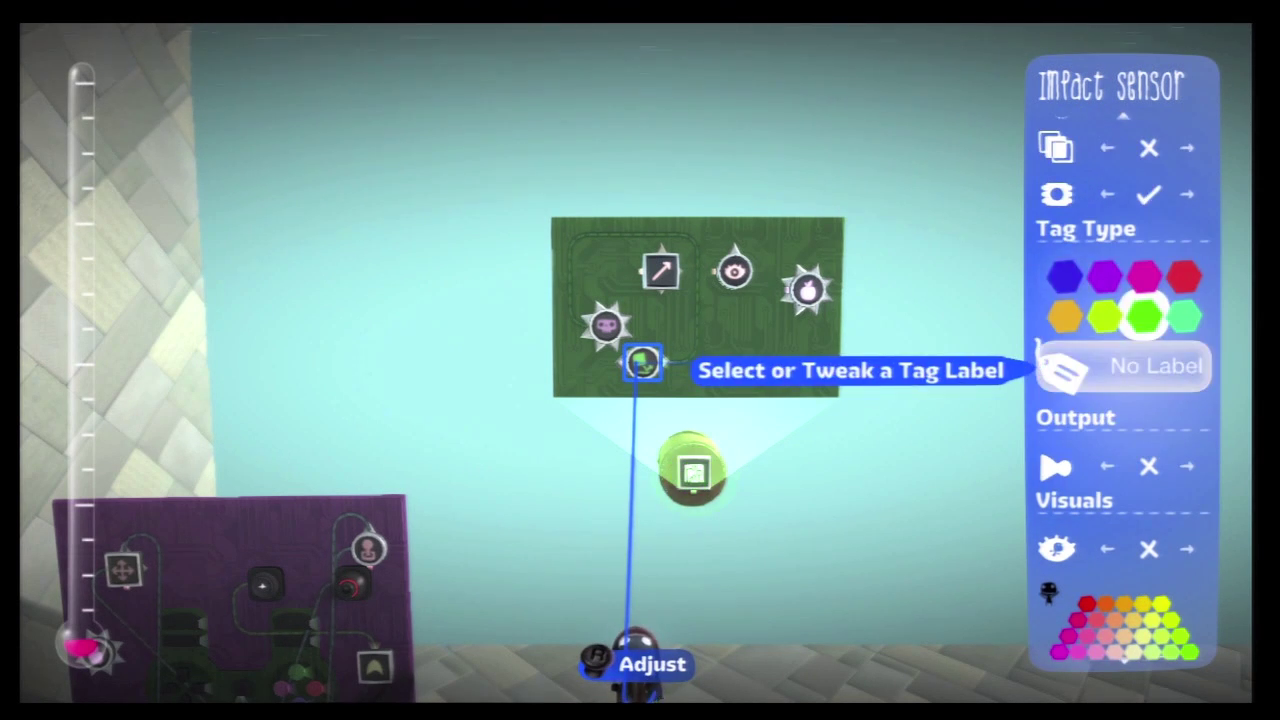
pyautogui.press('Down')
pyautogui.press('Down')
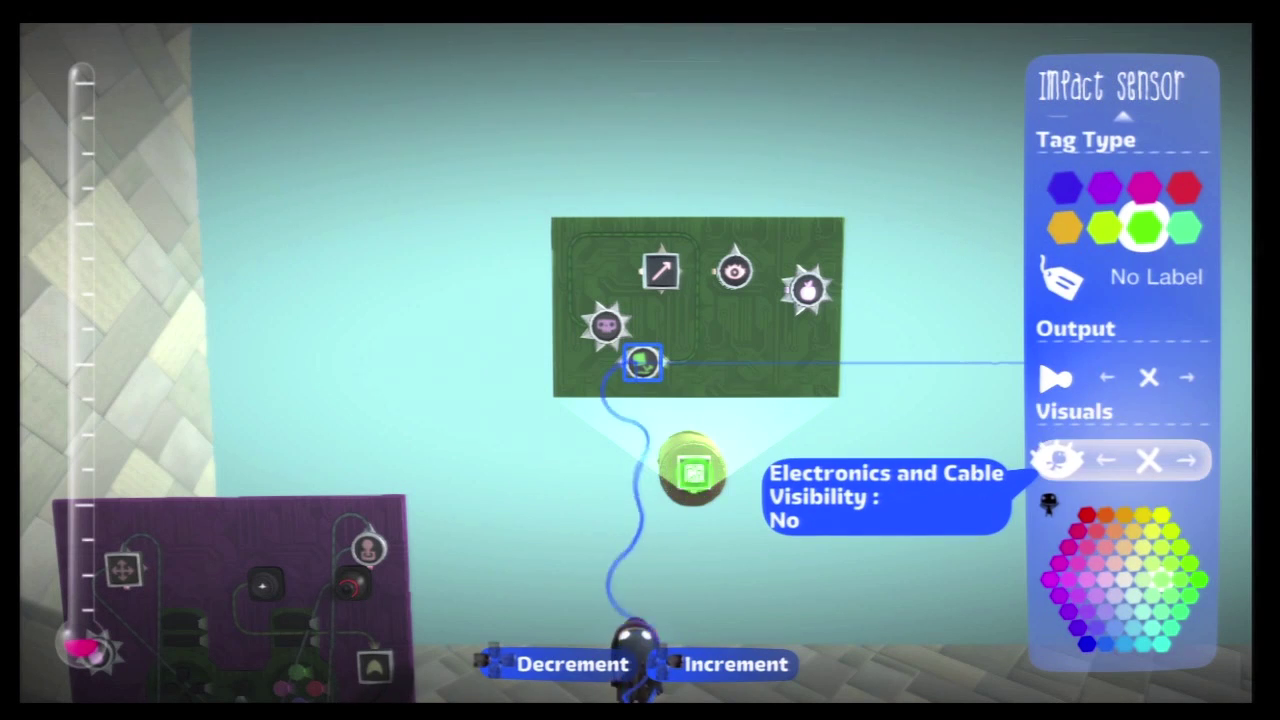
pyautogui.press('Escape')
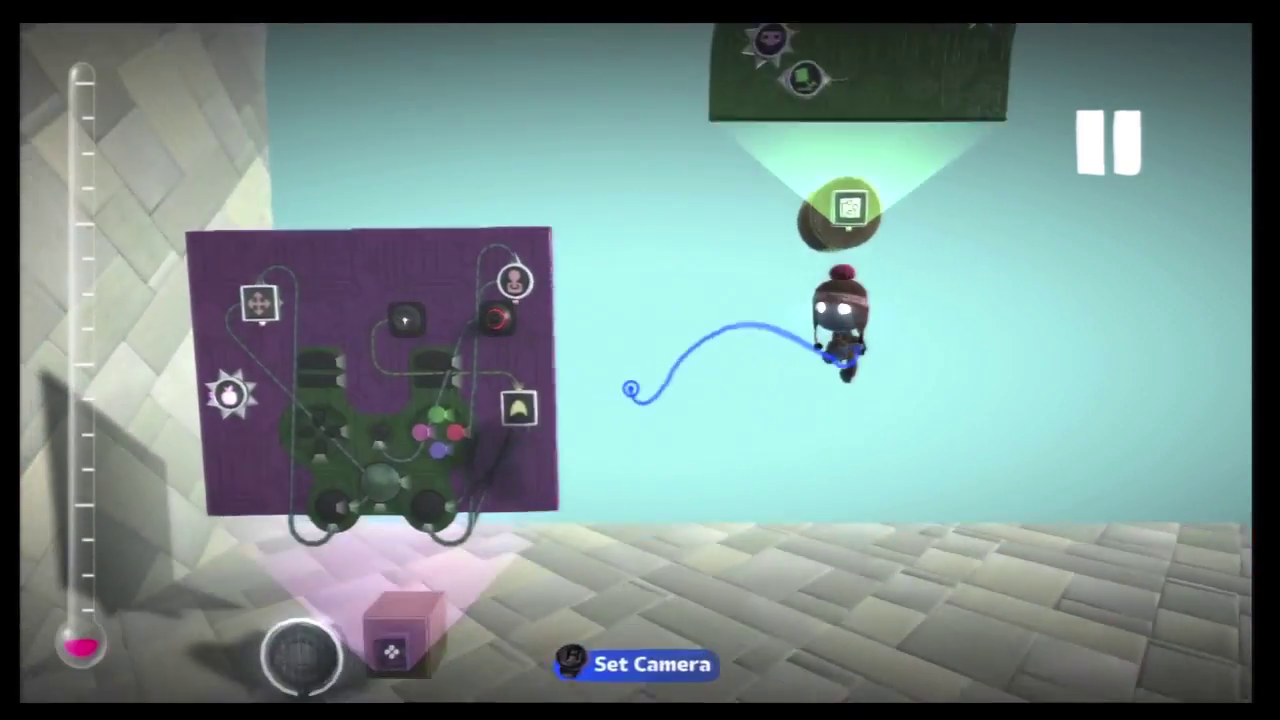
pyautogui.press('Escape')
pyautogui.press('Down')
pyautogui.press('Return')
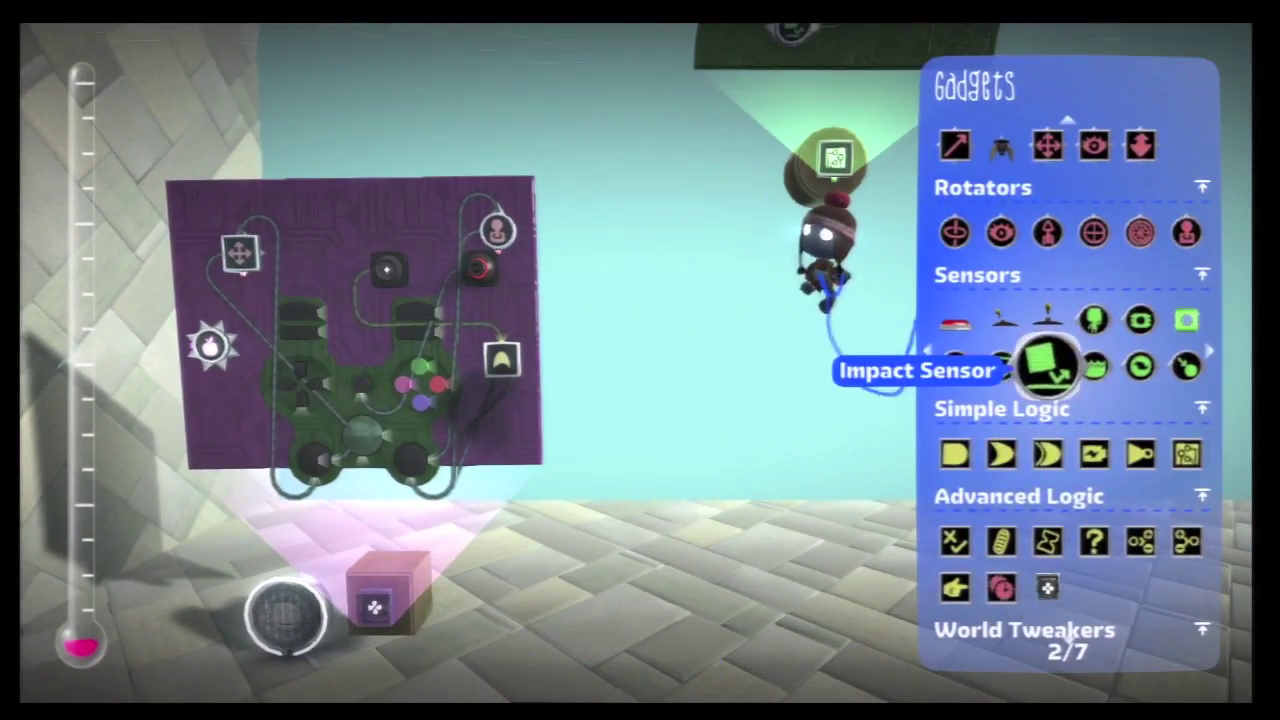
pyautogui.press('Right')
pyautogui.press('Right')
pyautogui.press('Right')
pyautogui.press('Right')
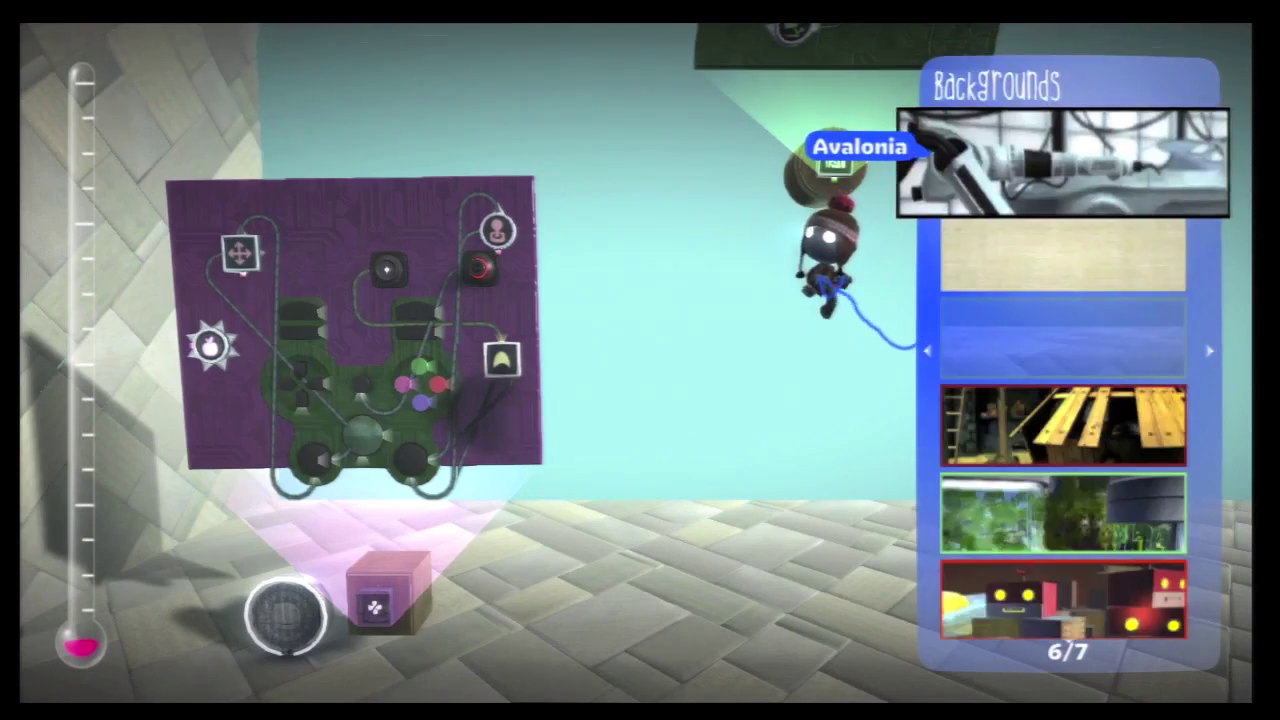
pyautogui.press('Escape')
# - Place the saved small glowing projectile from My Objects in the open area below the circle's microchip
pyautogui.press('Return')
pyautogui.press('pagedown')
pyautogui.press('pagedown')
pyautogui.press('pagedown')
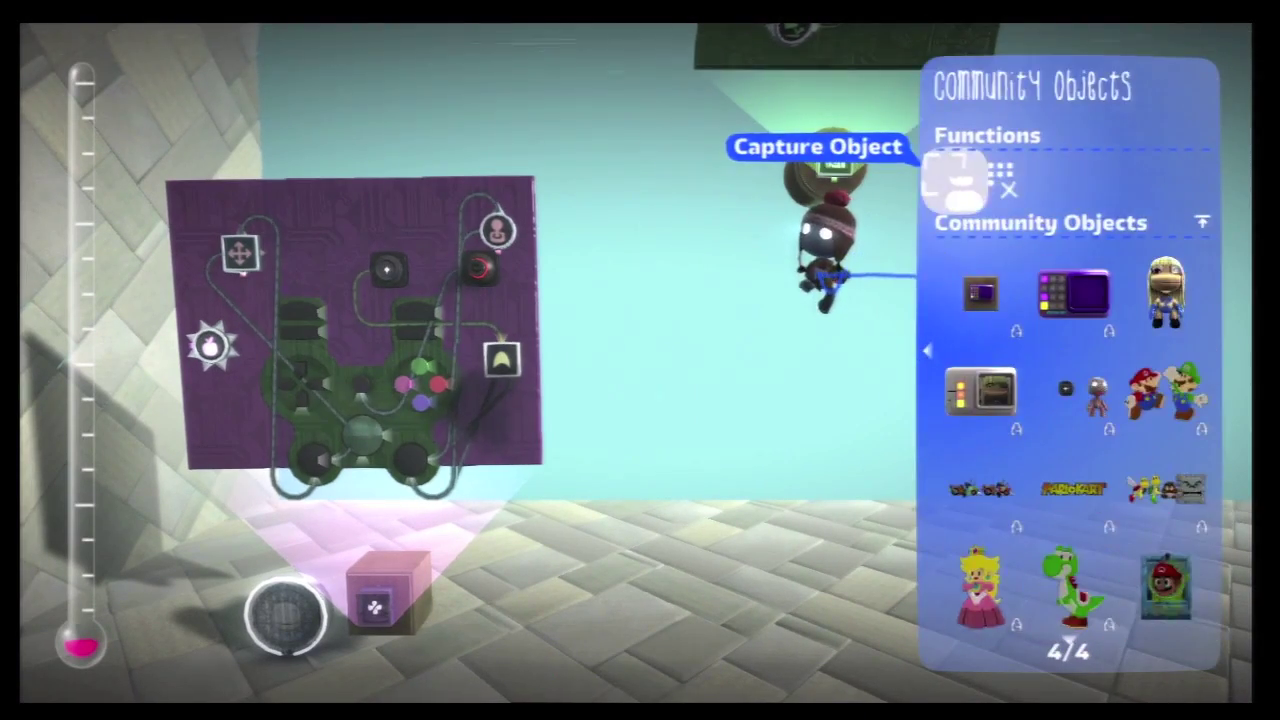
pyautogui.press('pageup')
pyautogui.press('Down')
pyautogui.press('Down')
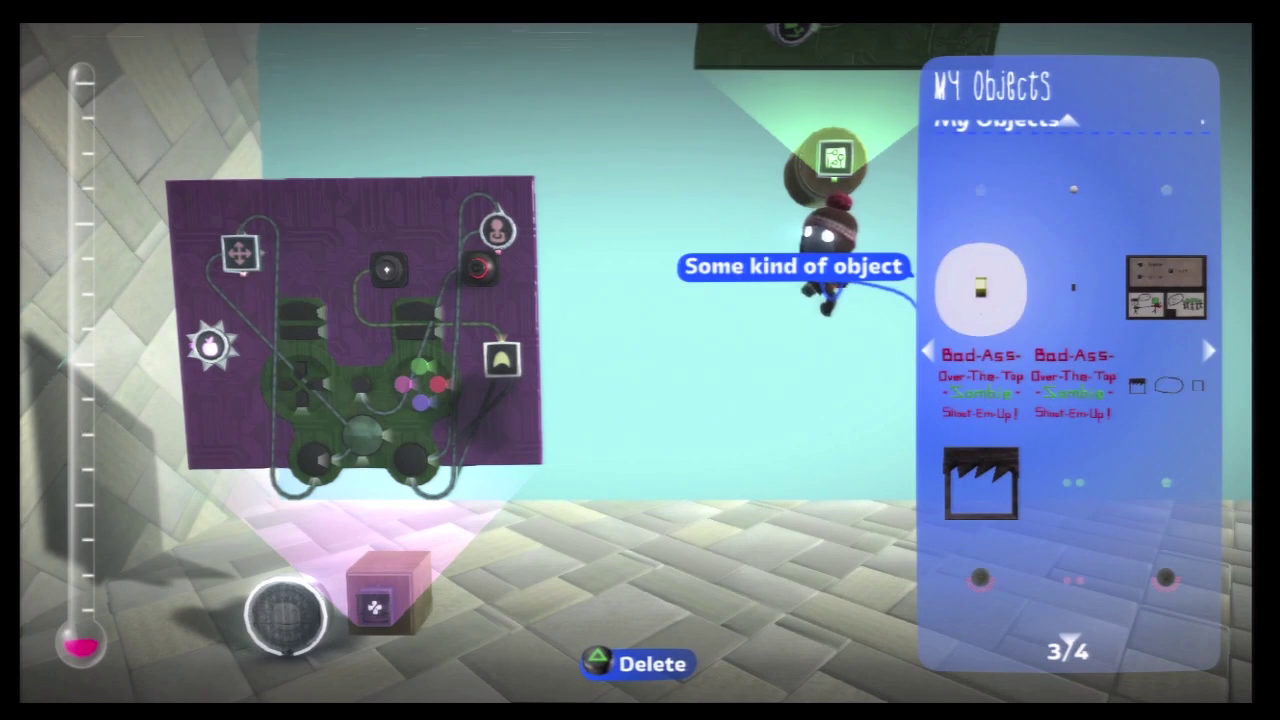
pyautogui.press('Right')
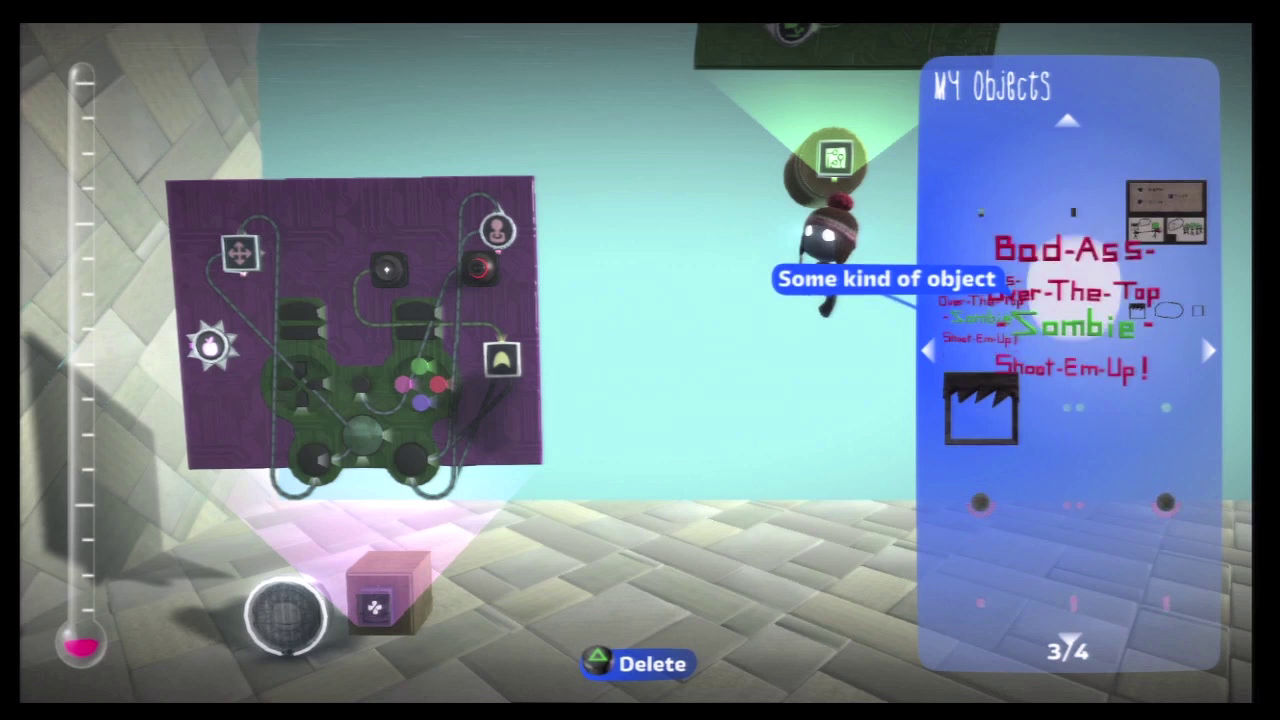
pyautogui.press('Down')
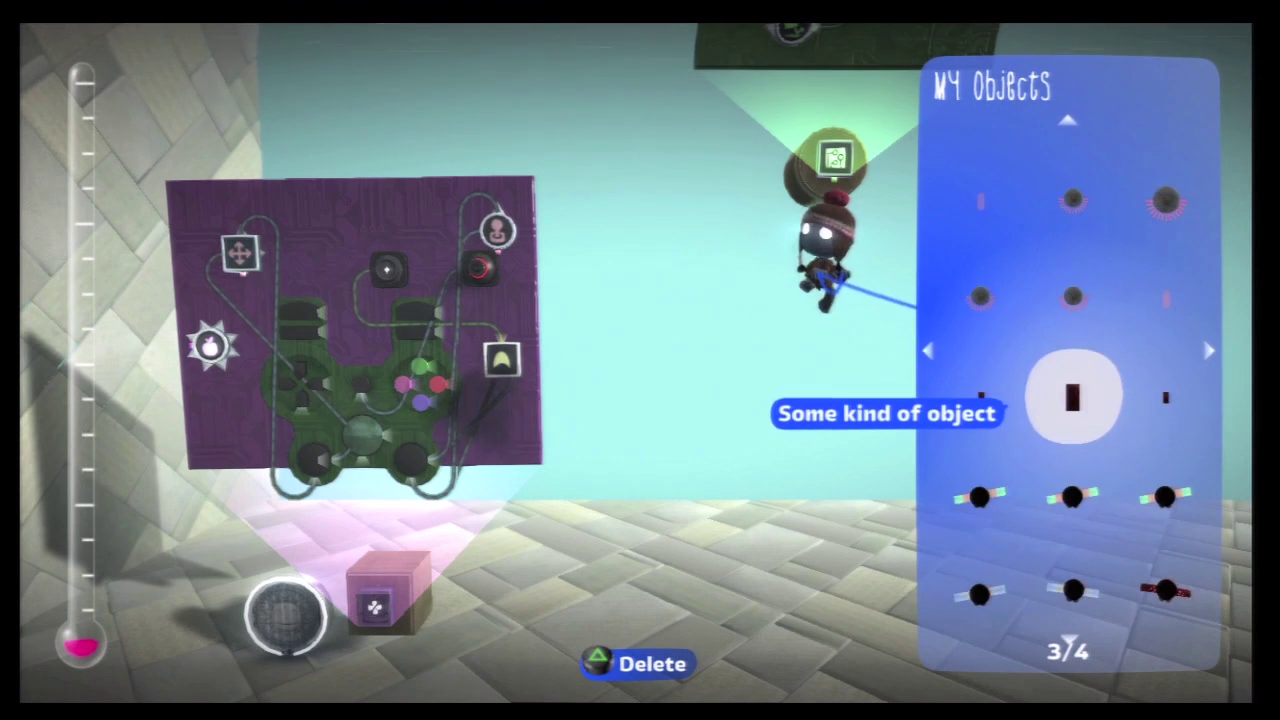
pyautogui.press('Left')
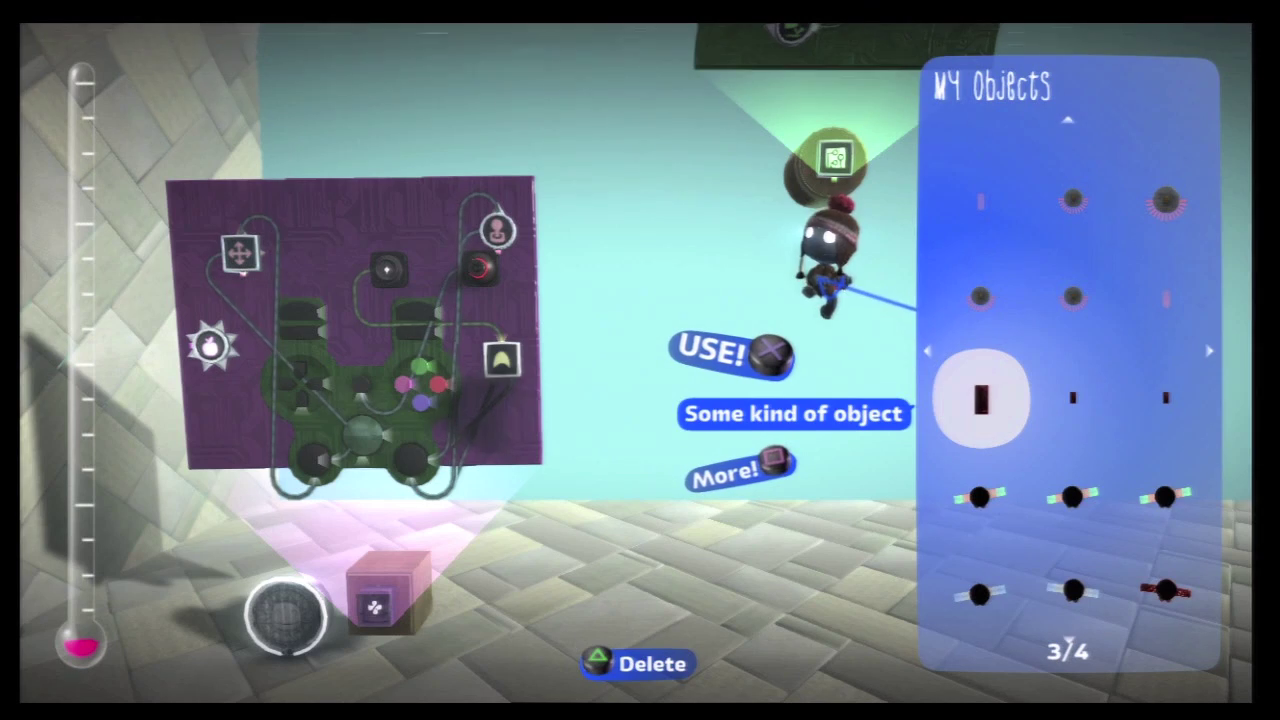
pyautogui.press('Return')
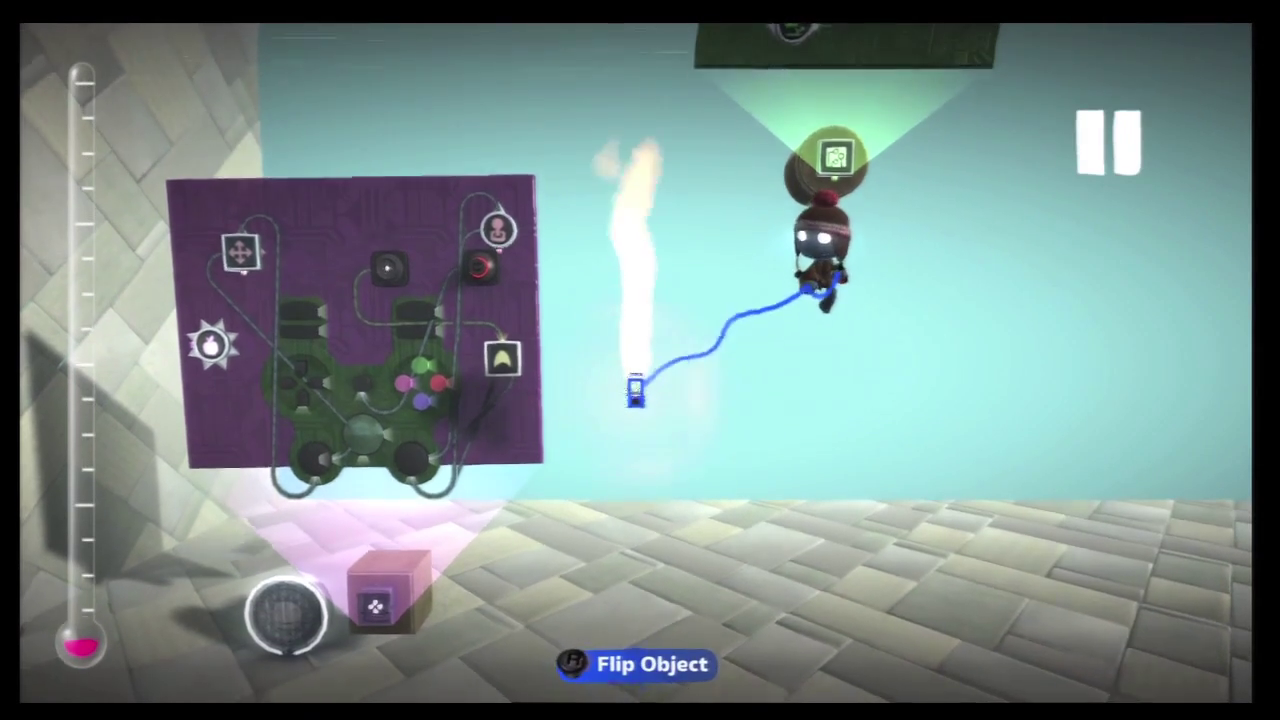
pyautogui.press('Return')
# - Open the placed projectile's microchip so its circuit board can be edited
pyautogui.press('Escape')
pyautogui.press('Escape')
pyautogui.press('Return')
pyautogui.press('Return')
pyautogui.press('Escape')
pyautogui.press('Return')
pyautogui.press('Down')
pyautogui.press('Return')
pyautogui.press('Escape')
# - Add a Tag to the projectile's microchip, below its Impact Sensor
pyautogui.press('Down')
pyautogui.press('Return')
pyautogui.press('Left')
pyautogui.press('Left')
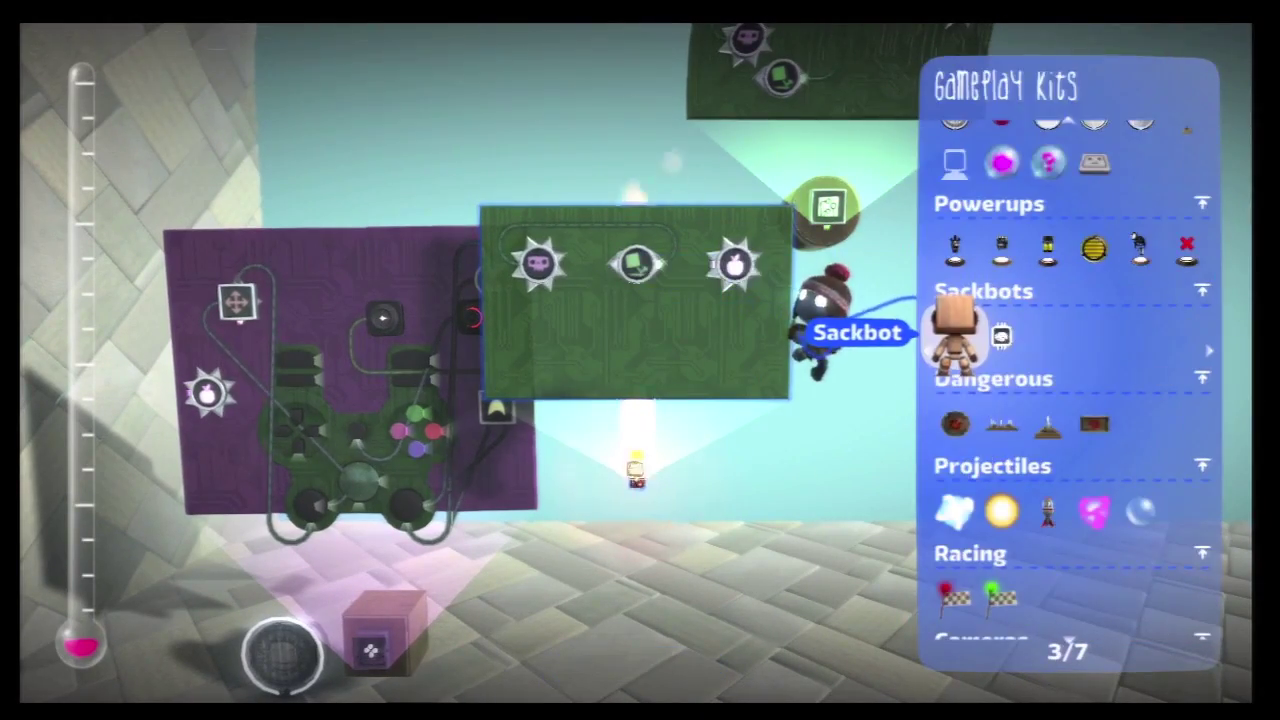
pyautogui.press('Left')
pyautogui.press('Right')
pyautogui.press('Right')
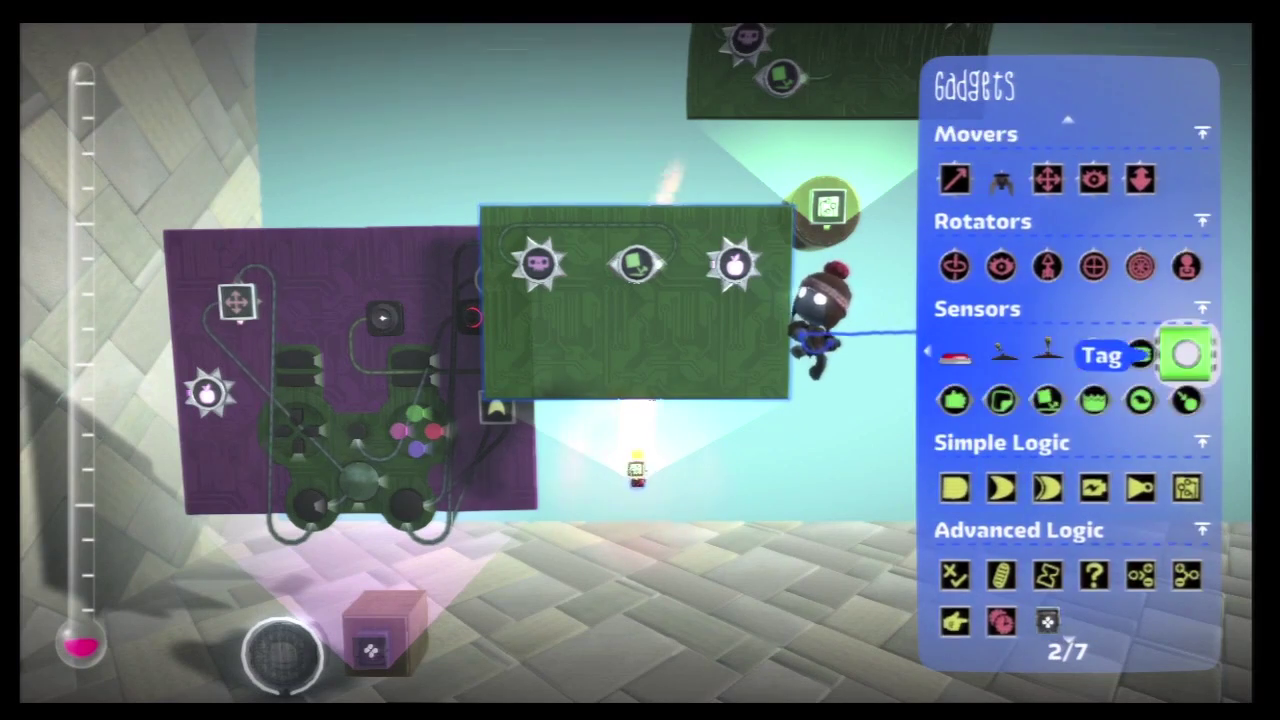
pyautogui.press('Return')
pyautogui.press('Return')
pyautogui.press('Escape')
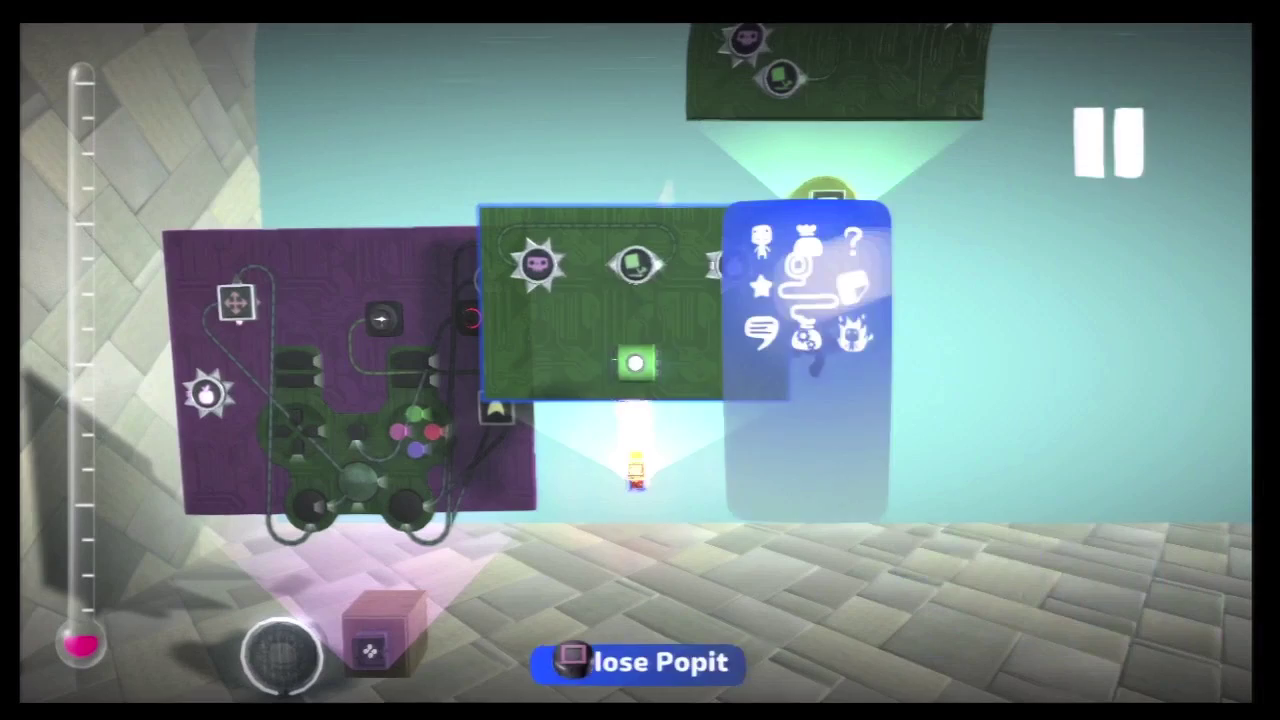
# - Set the projectile Tag's colour to green
pyautogui.click(637, 362)
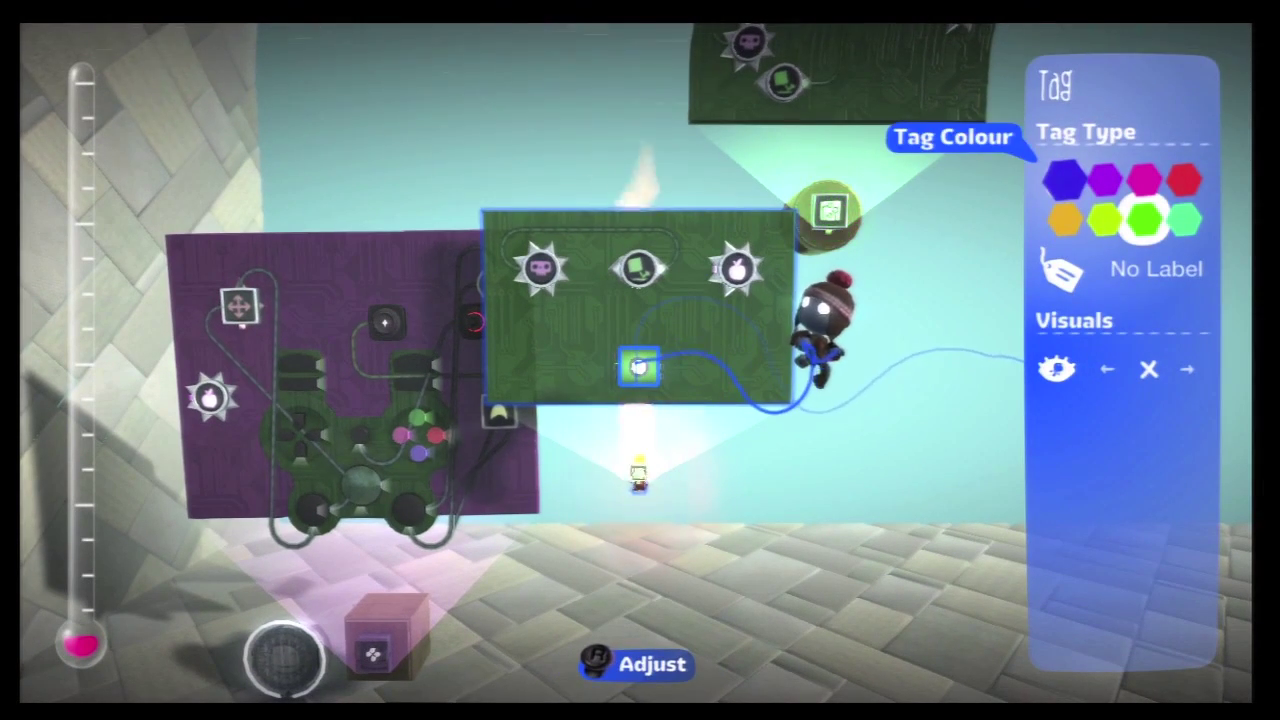
pyautogui.press('Down')
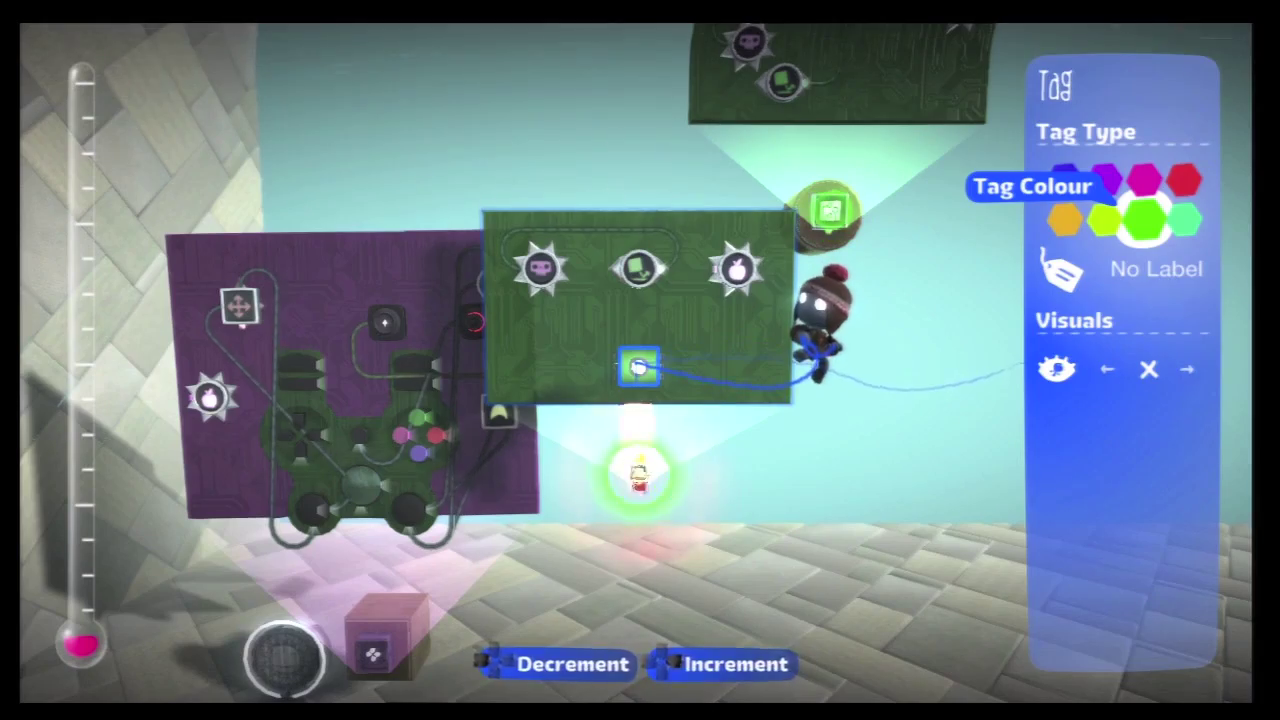
pyautogui.press('Escape')
pyautogui.press('Escape')
# - Capture the tagged projectile as a saved object and delete the original from the level
pyautogui.press('Left')
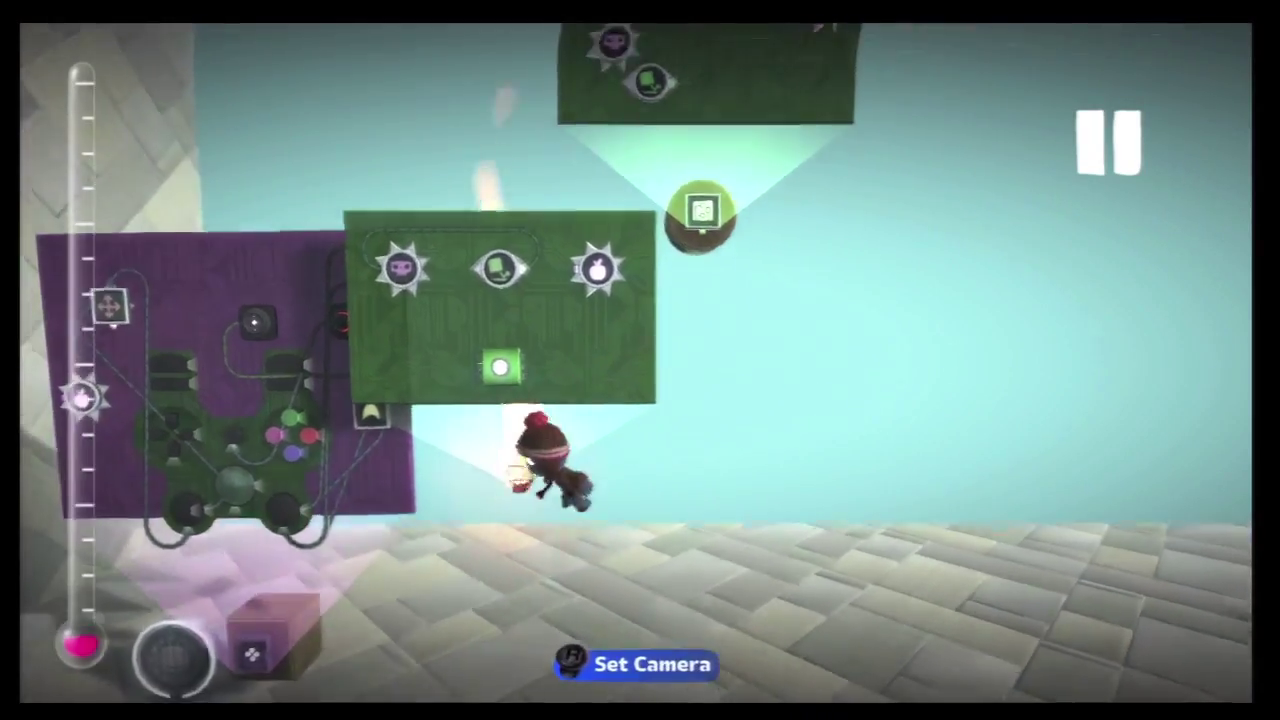
pyautogui.press('Escape')
pyautogui.press('Return')
pyautogui.press('Return')
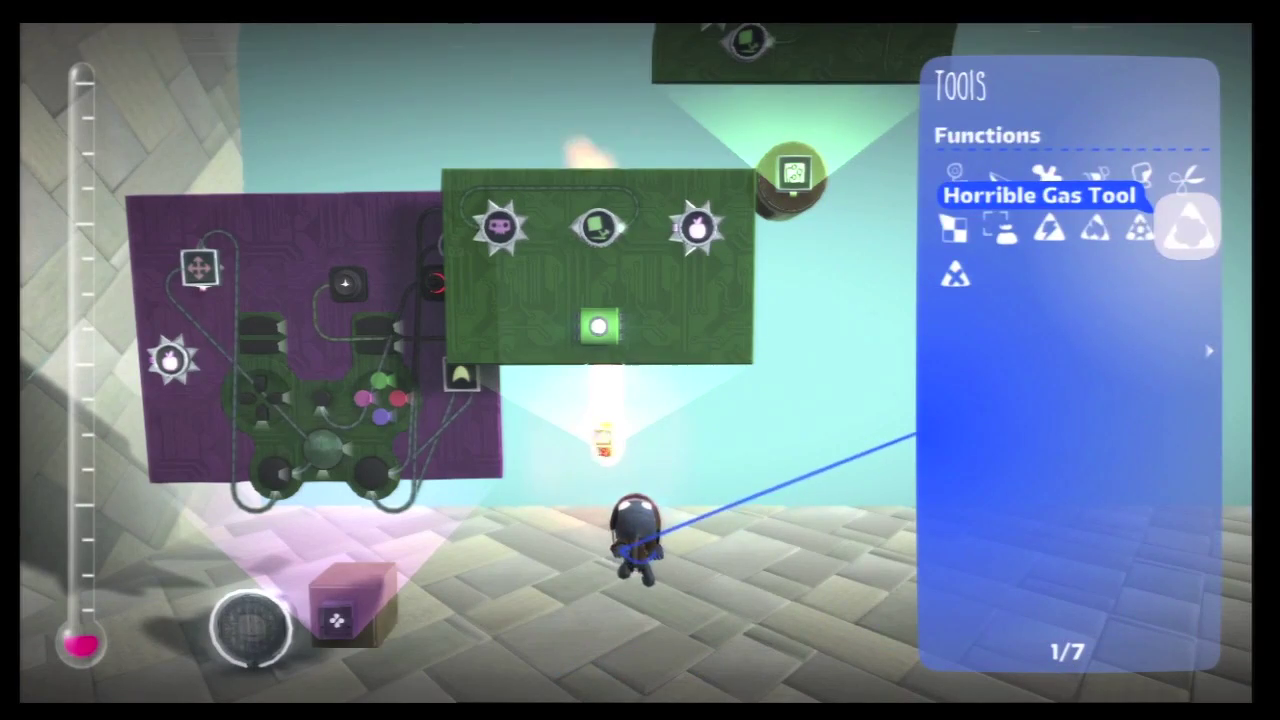
pyautogui.press('Left')
pyautogui.press('Left')
pyautogui.press('Left')
pyautogui.press('Left')
pyautogui.press('Return')
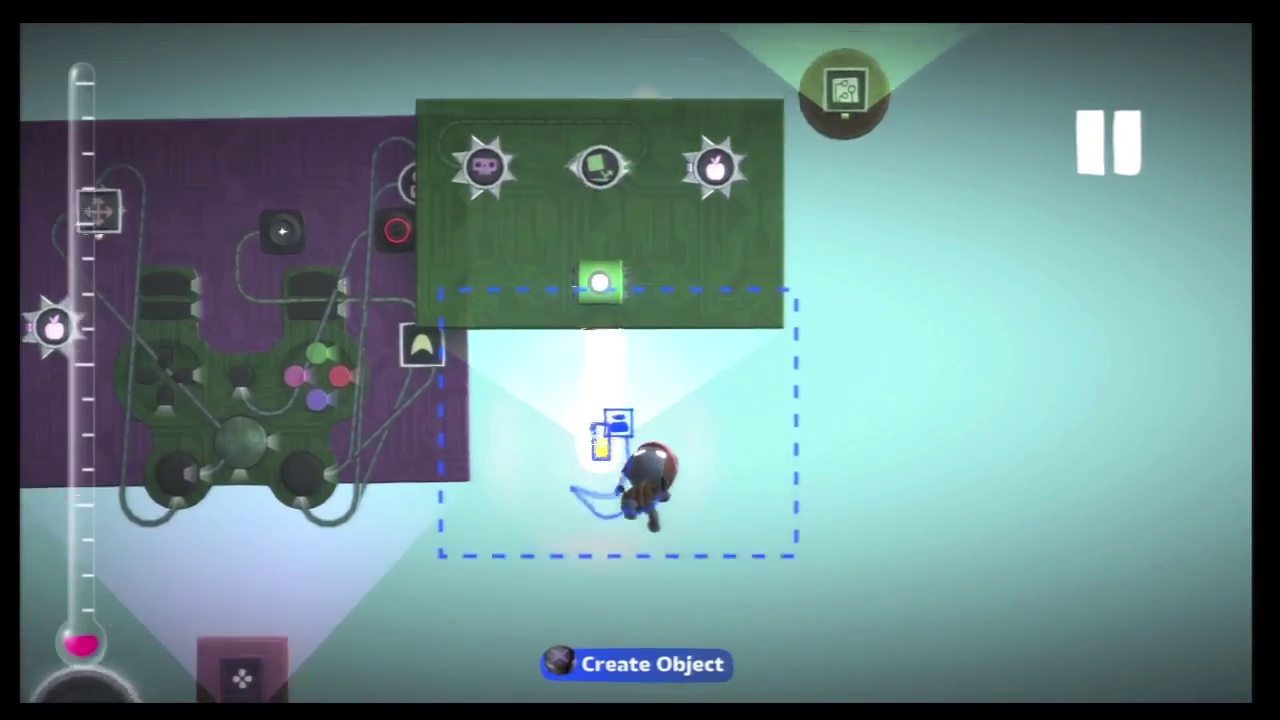
pyautogui.press('Up')
pyautogui.press('Left')
pyautogui.press('Return')
pyautogui.press('Escape')
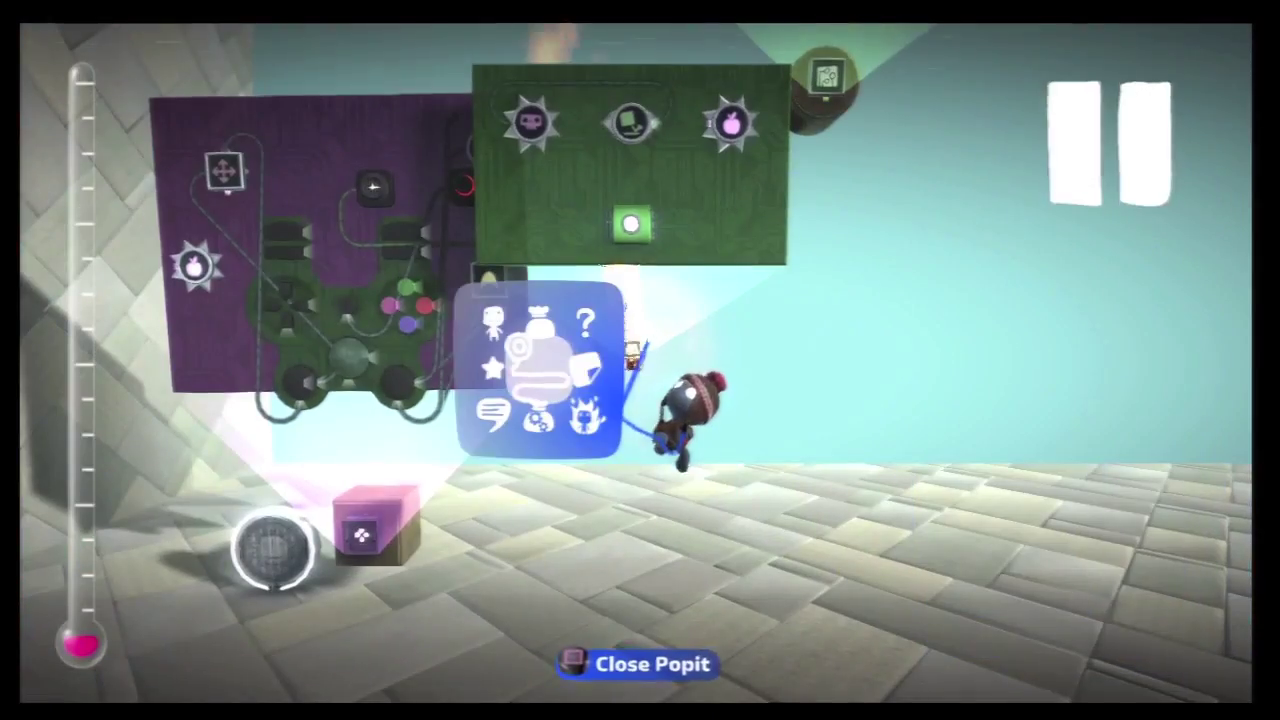
pyautogui.press('Escape')
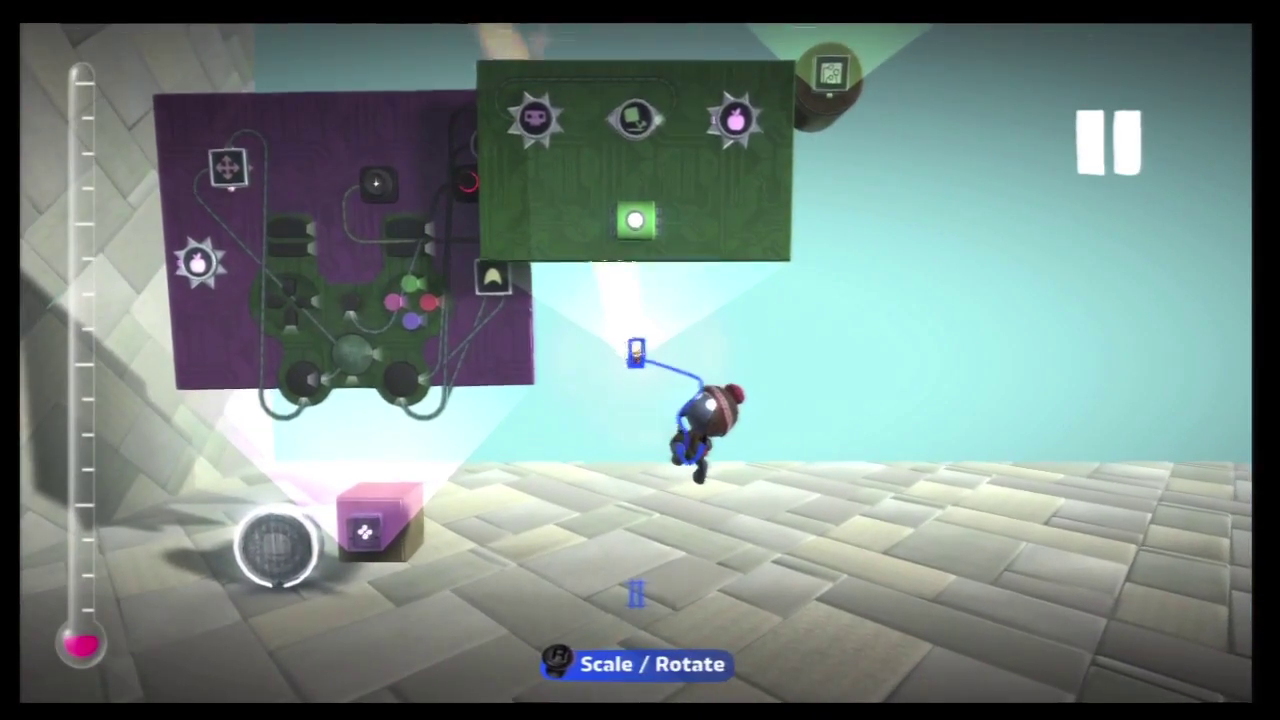
pyautogui.press('Delete')
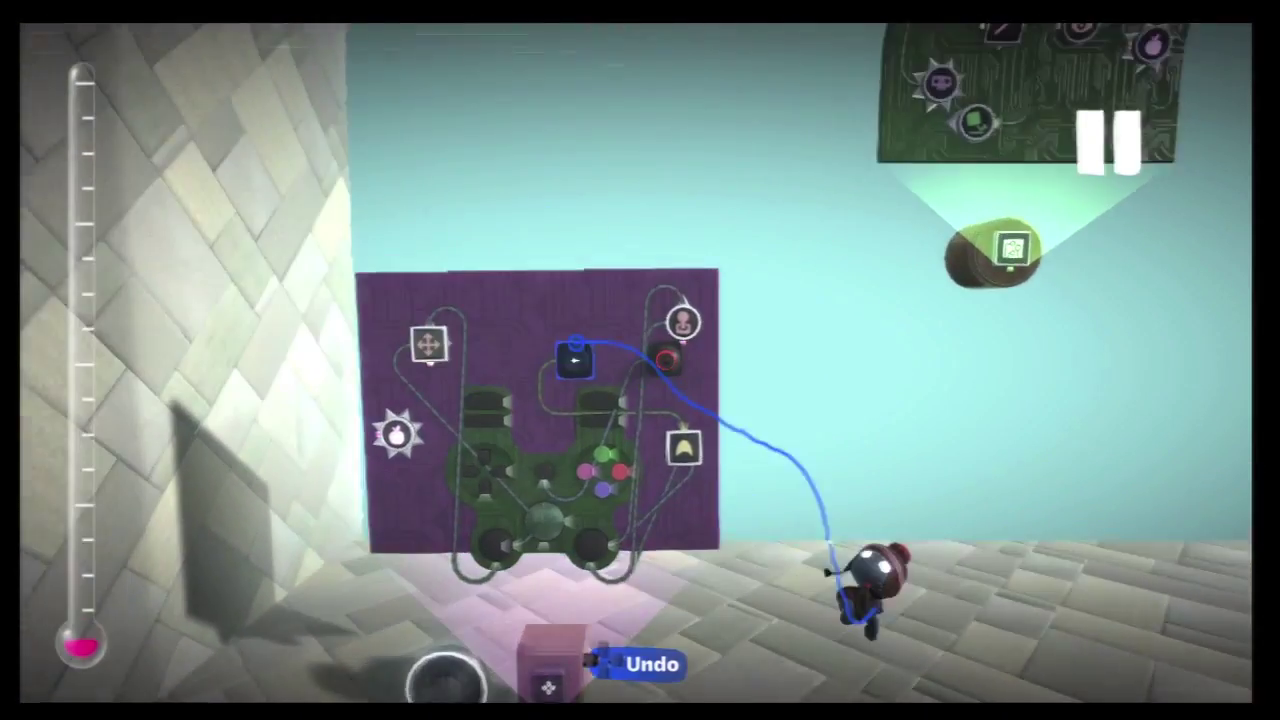
# - Set the Emitter on the purple circuit board to emit the newly captured projectile from just above the pink block
pyautogui.click(576, 345)
pyautogui.press('Up')
pyautogui.press('Return')
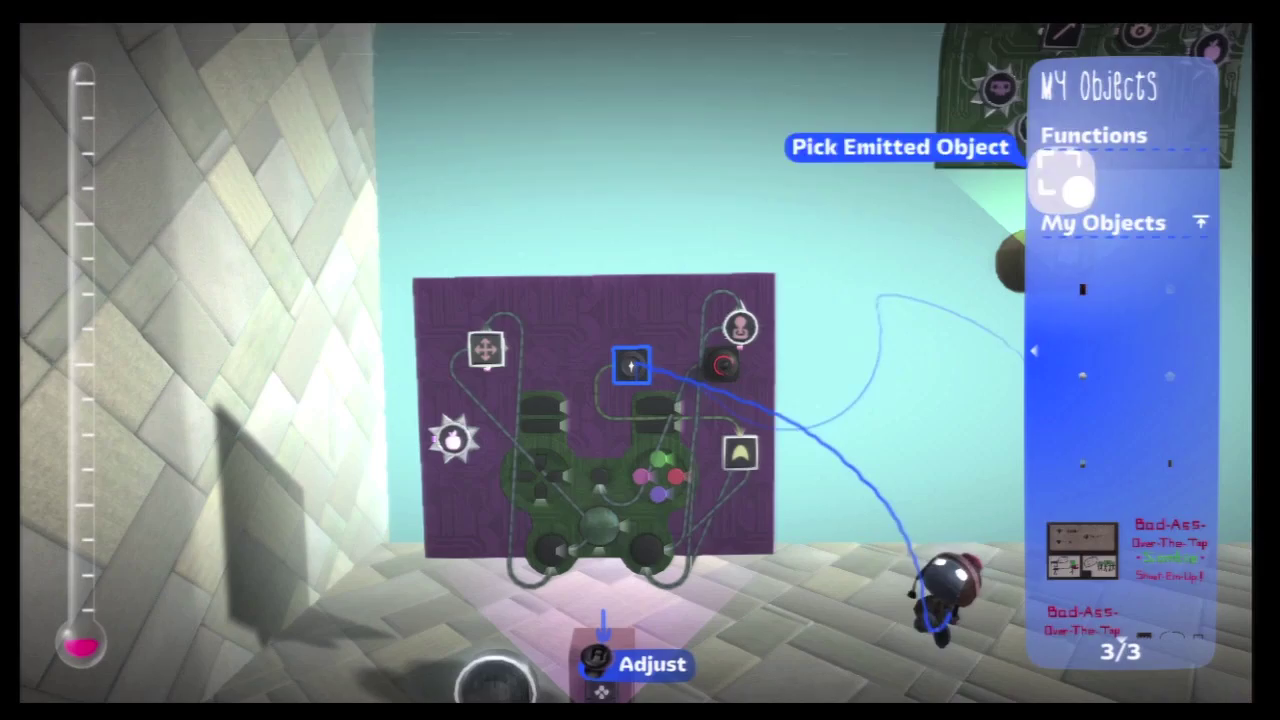
pyautogui.press('Down')
pyautogui.press('Return')
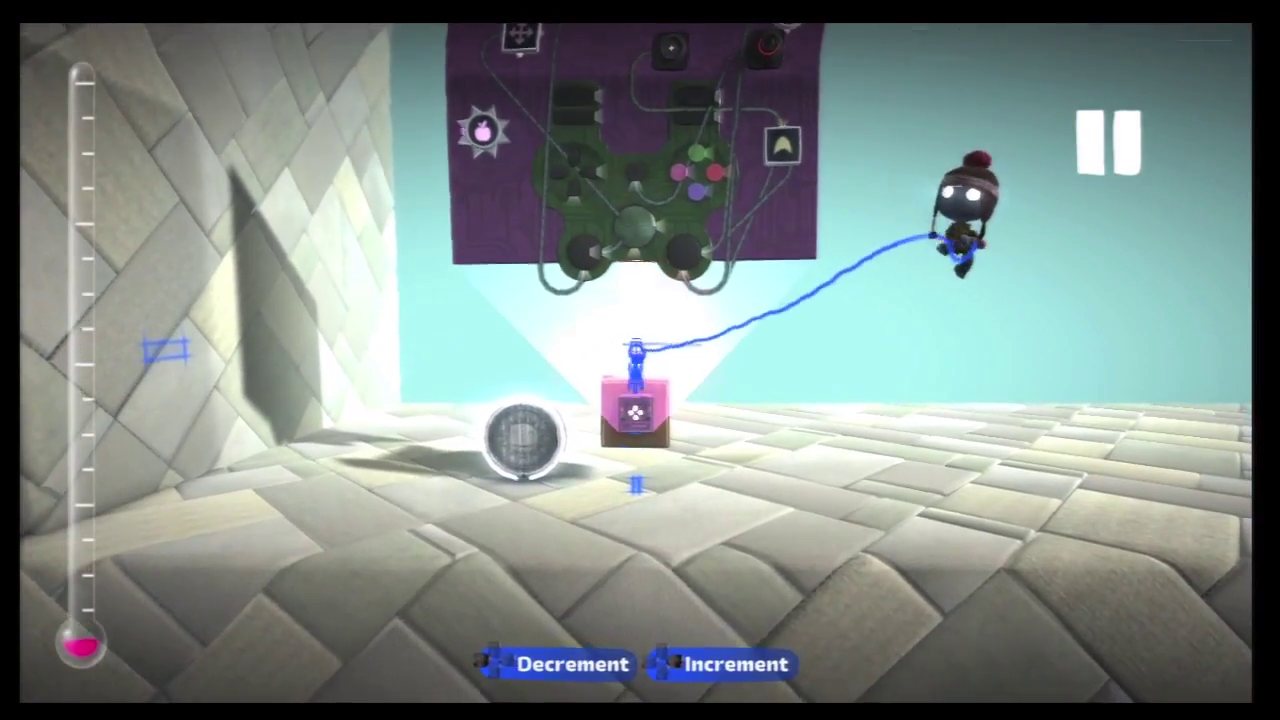
pyautogui.click(636, 354)
pyautogui.press('Escape')
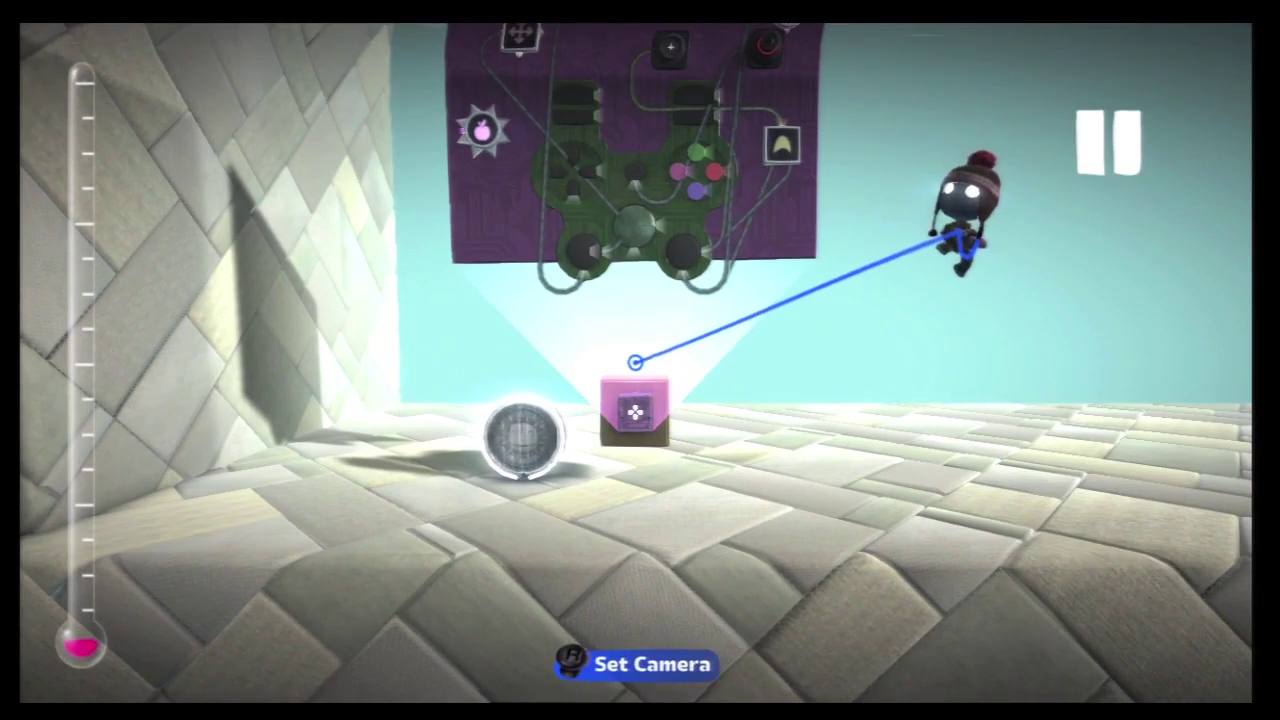
pyautogui.press('Escape')
pyautogui.press('Escape')
pyautogui.press('Escape')
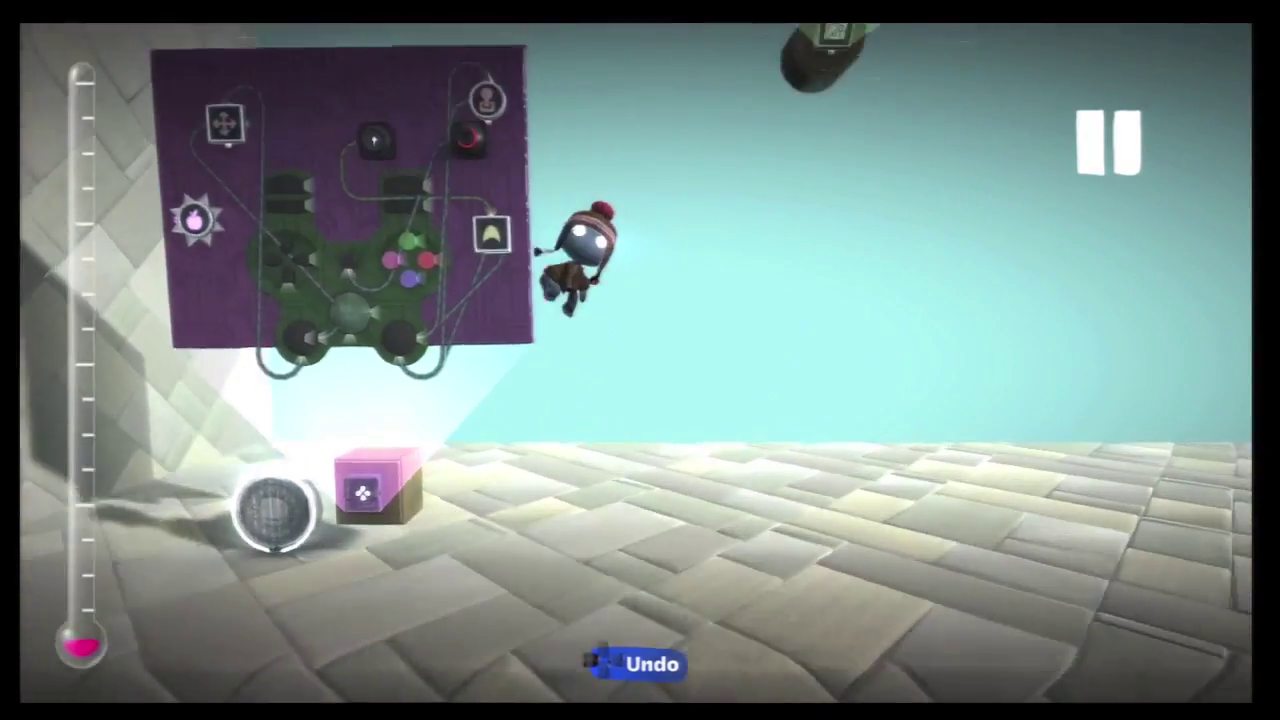
# - Draw a thick curved strip of Dark Matter with the Circle shape in the open space beyond the homing projectile
pyautogui.press('Right')
pyautogui.press('z')
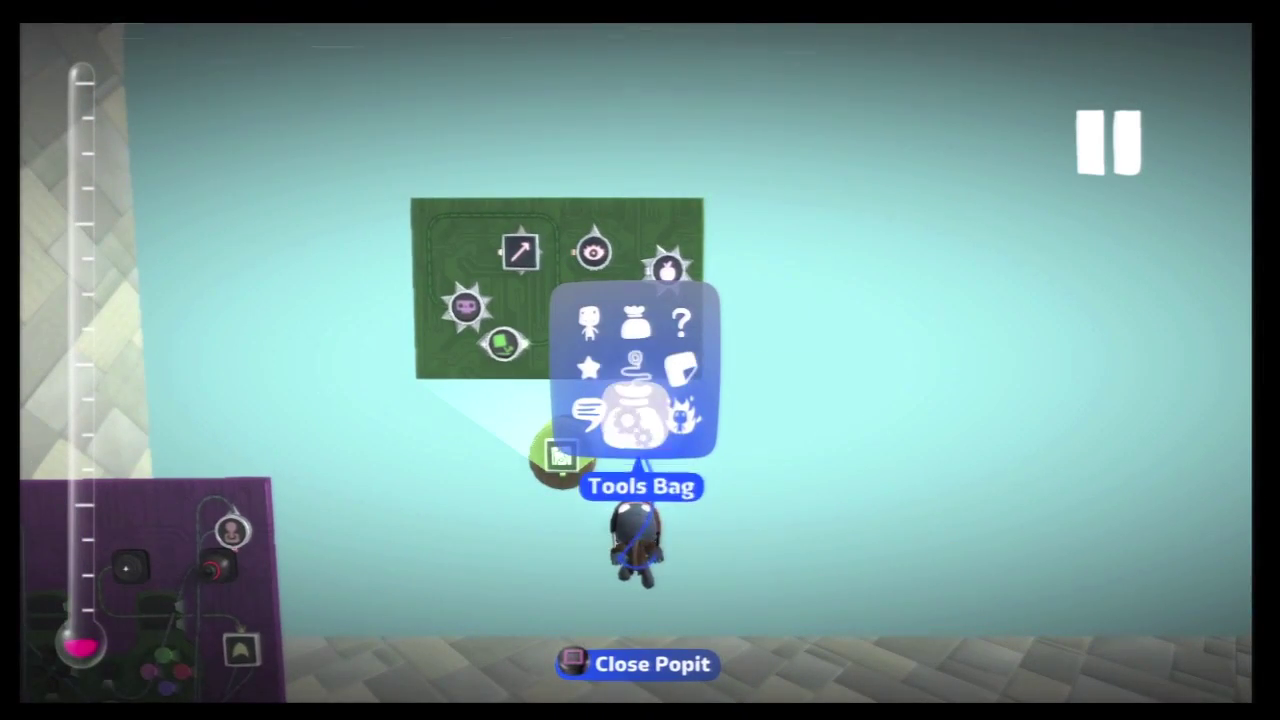
pyautogui.press('Return')
pyautogui.press('Right')
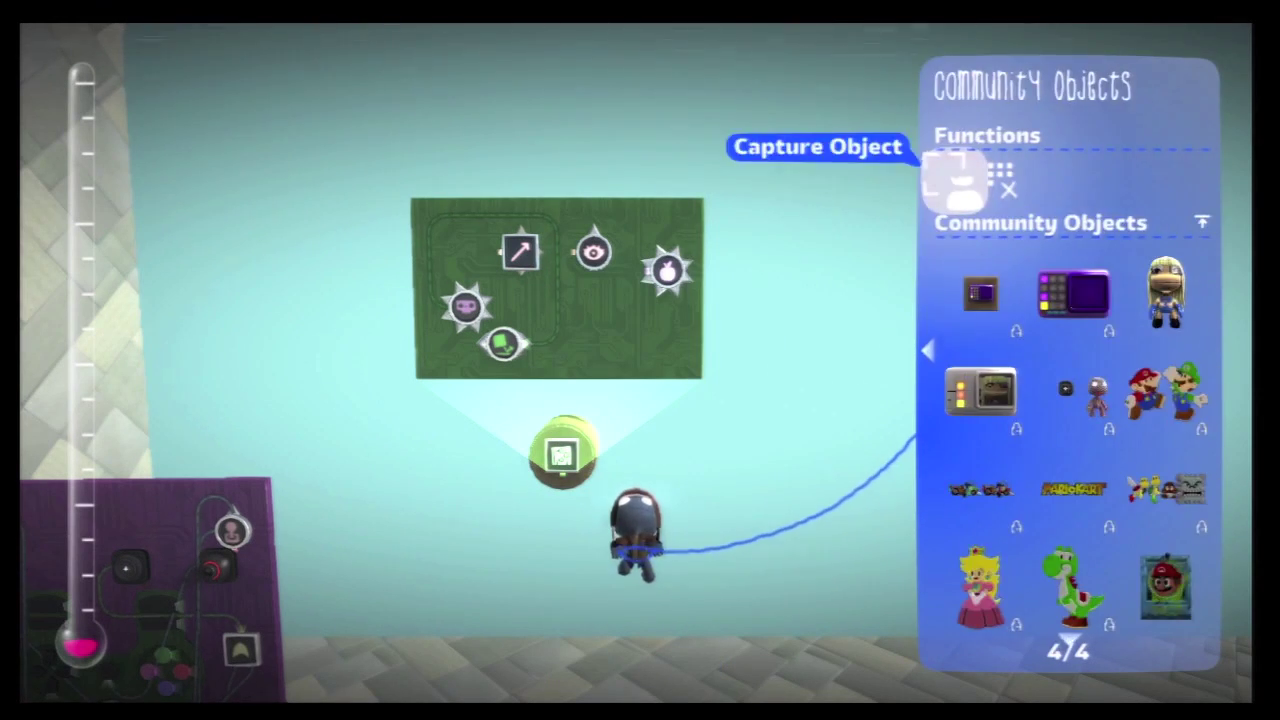
pyautogui.press('Right')
pyautogui.press('Down')
pyautogui.press('Left')
pyautogui.press('Left')
pyautogui.press('Left')
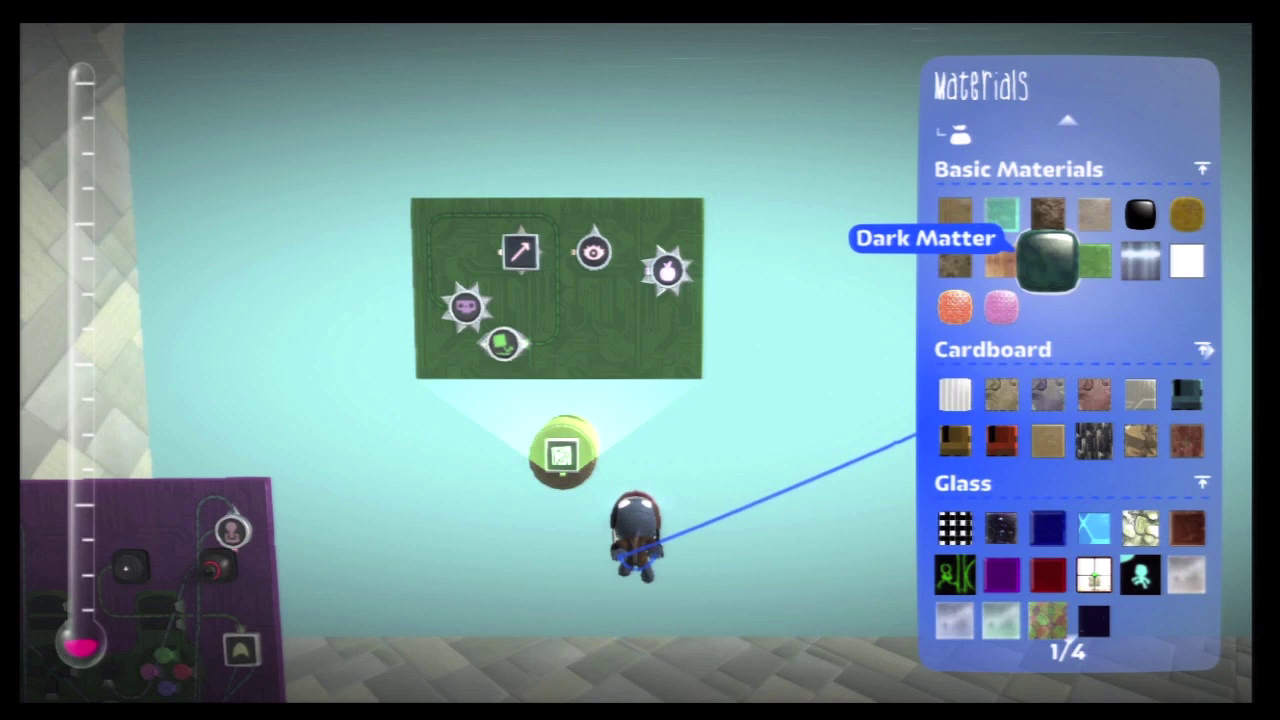
pyautogui.press('Return')
pyautogui.press('Right')
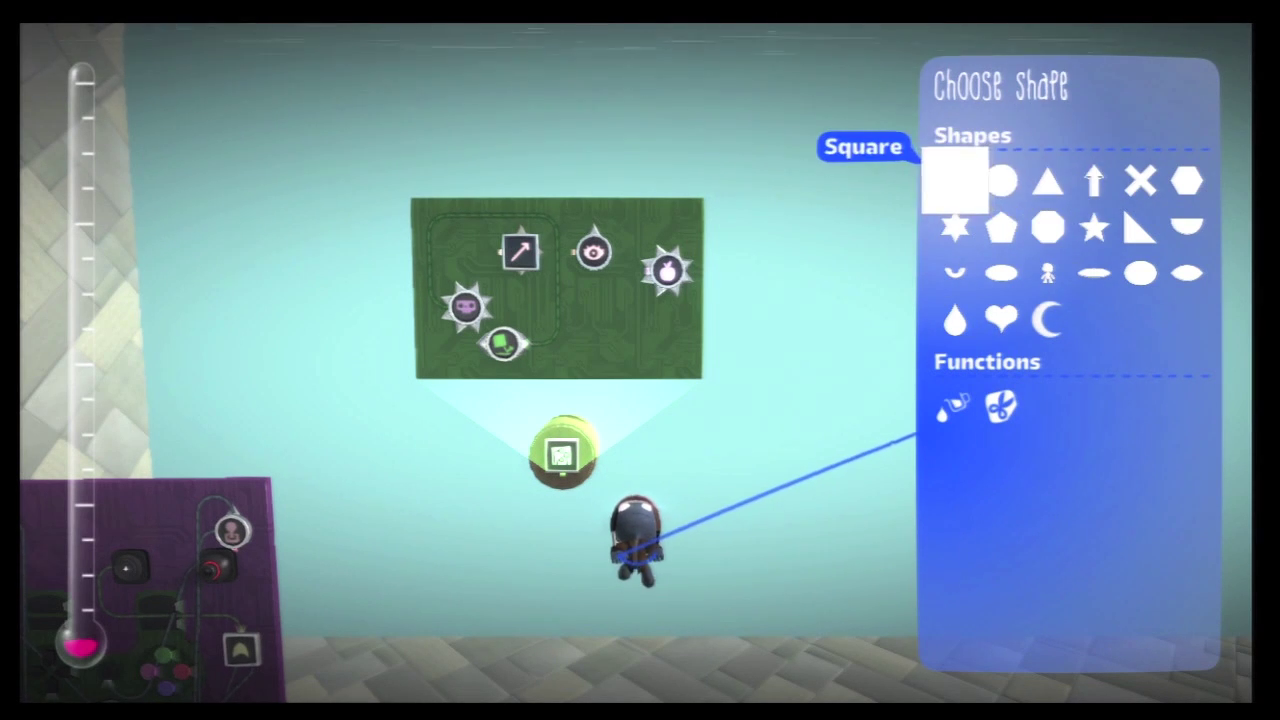
pyautogui.press('Return')
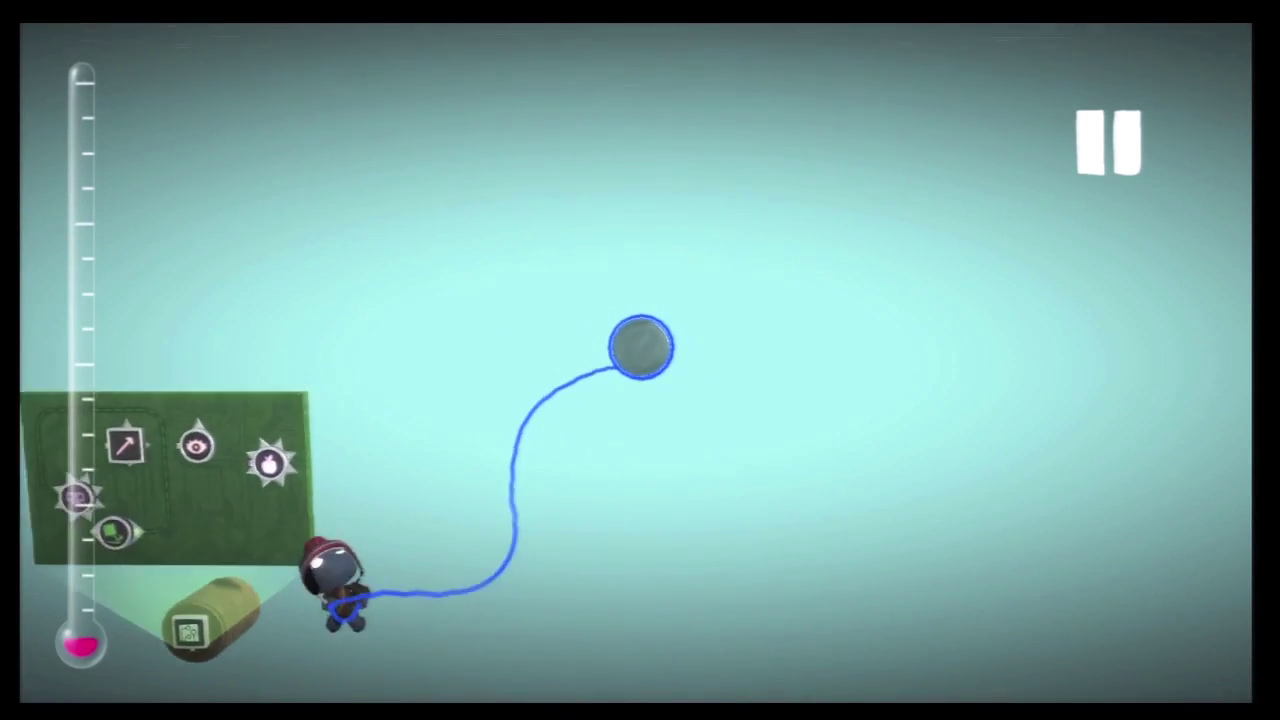
pyautogui.moveTo(641, 346)
pyautogui.mouseDown()
pyautogui.moveTo(600, 309)
pyautogui.moveTo(574, 317)
pyautogui.moveTo(580, 346)
pyautogui.mouseUp()
pyautogui.press('Escape')
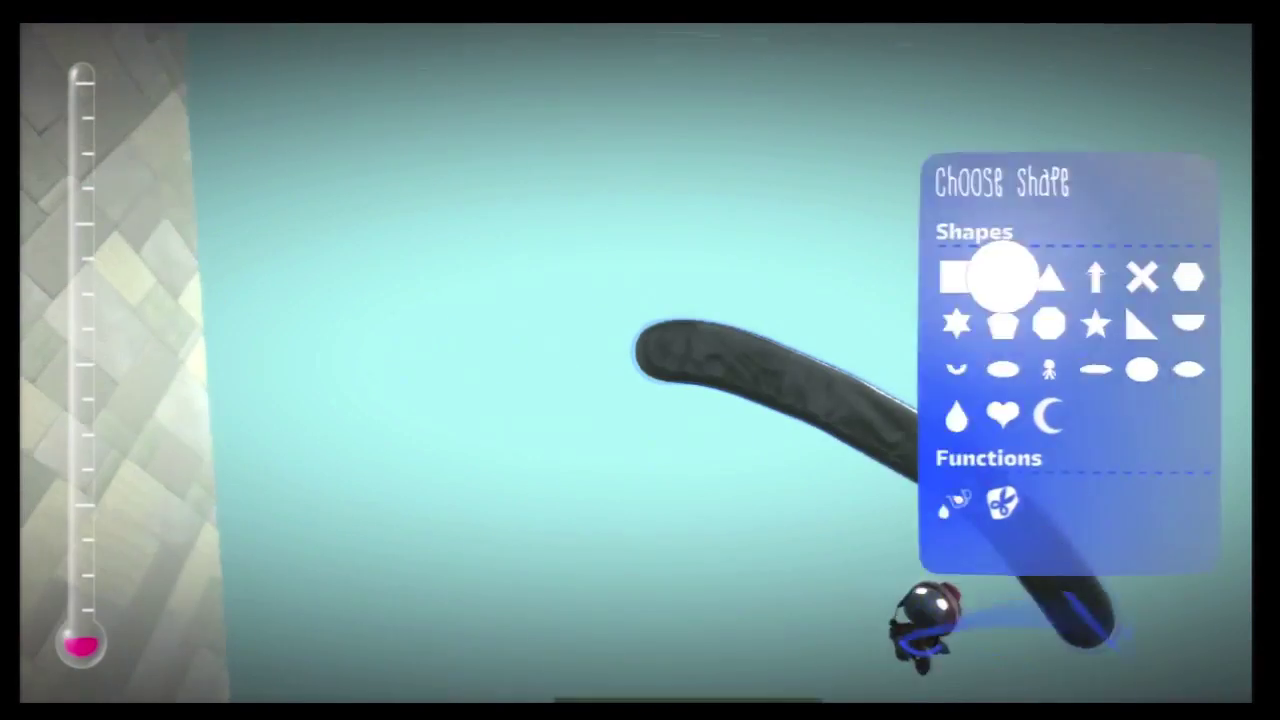
# - Try to place an Emitter at the lower end of the Dark Matter strip and open its settings
pyautogui.press('Down')
pyautogui.press('Down')
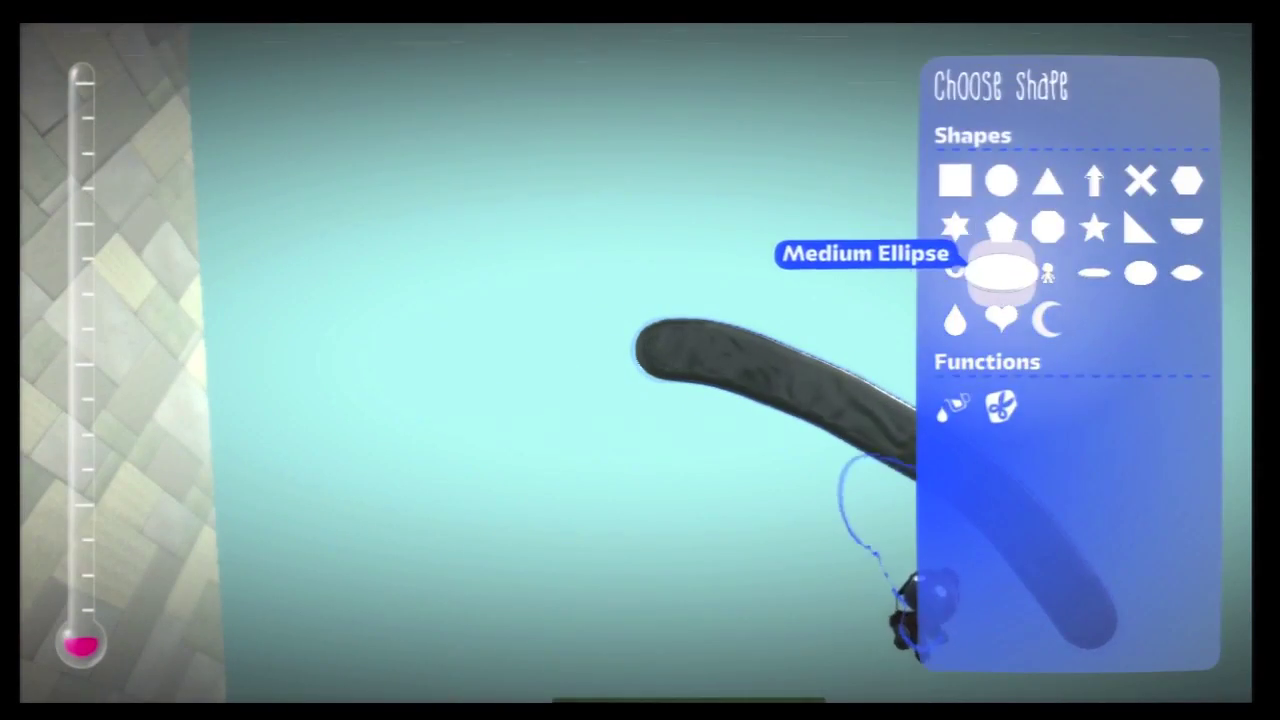
pyautogui.press('Escape')
pyautogui.press('Escape')
pyautogui.press('Return')
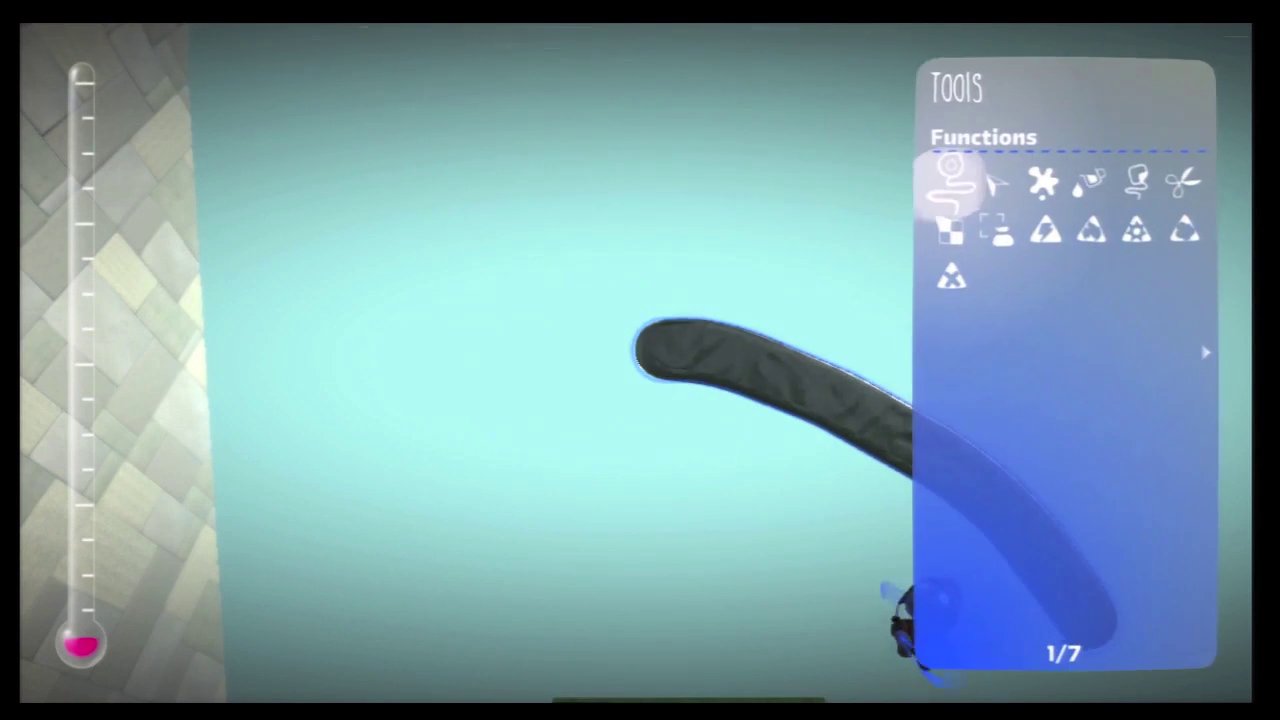
pyautogui.press('Right')
pyautogui.press('Down')
pyautogui.press('Down')
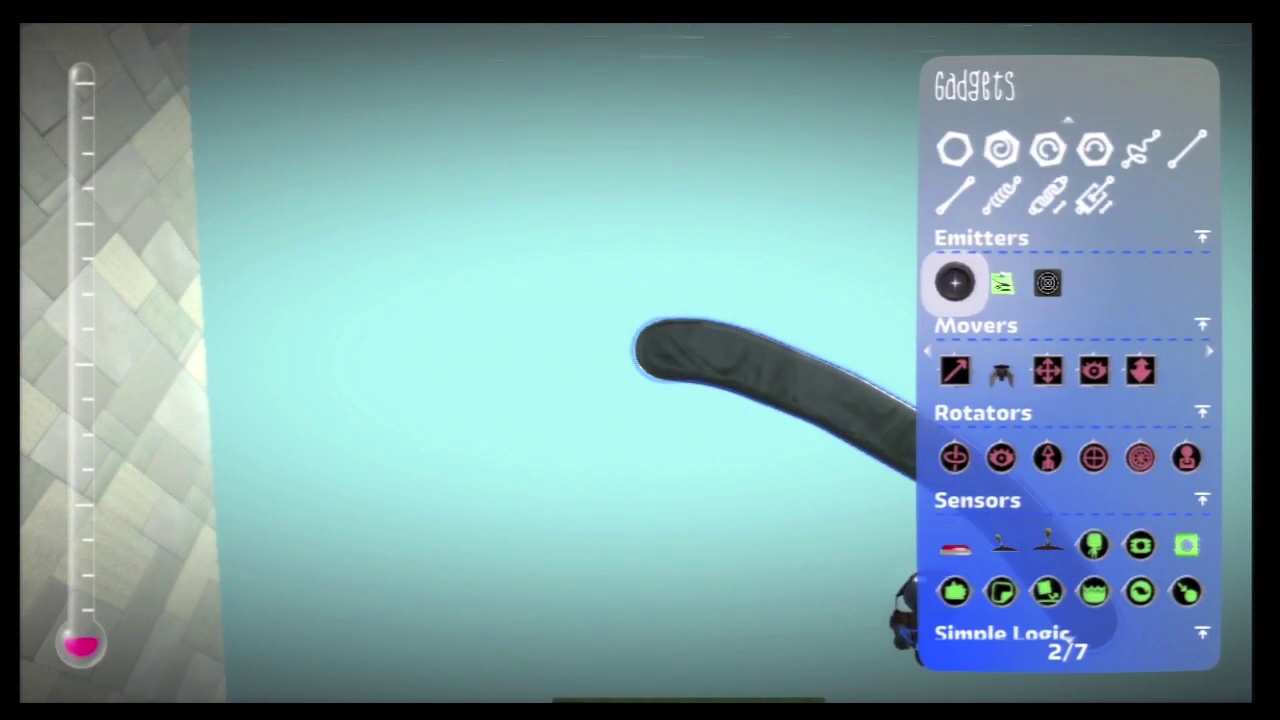
pyautogui.press('Return')
pyautogui.press('Escape')
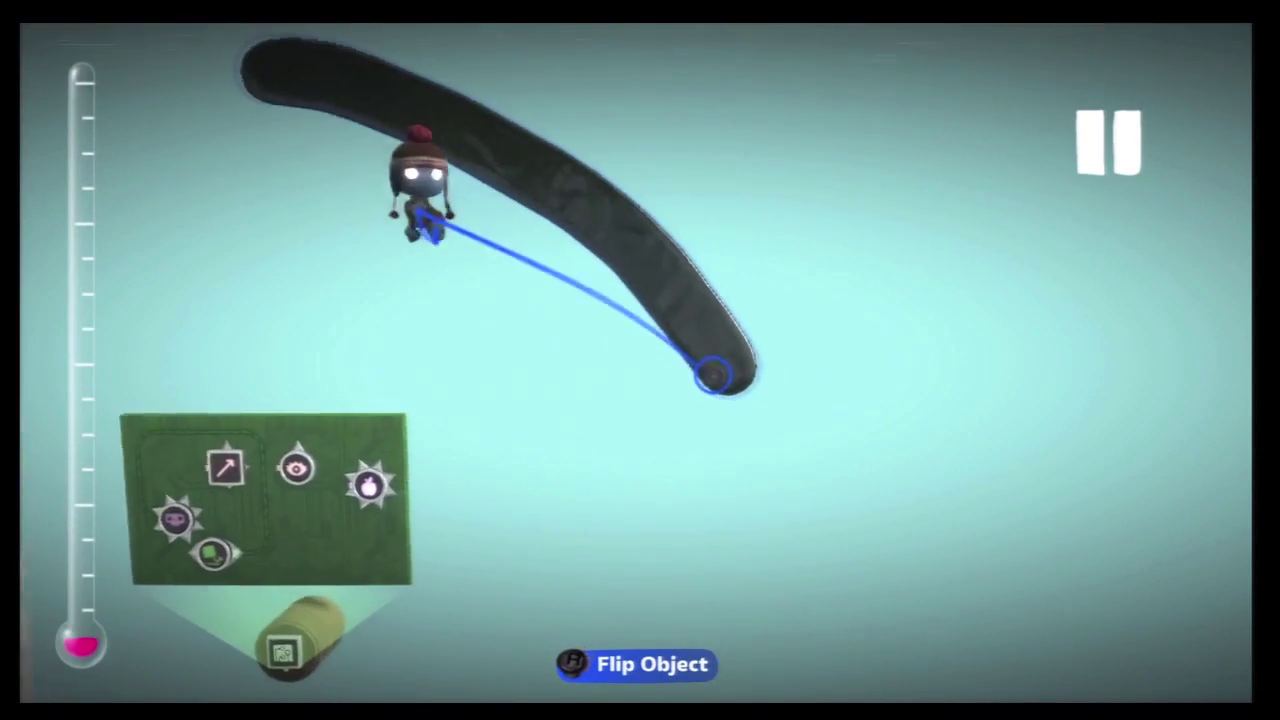
pyautogui.click(636, 363)
pyautogui.press('Escape')
pyautogui.click(636, 363)
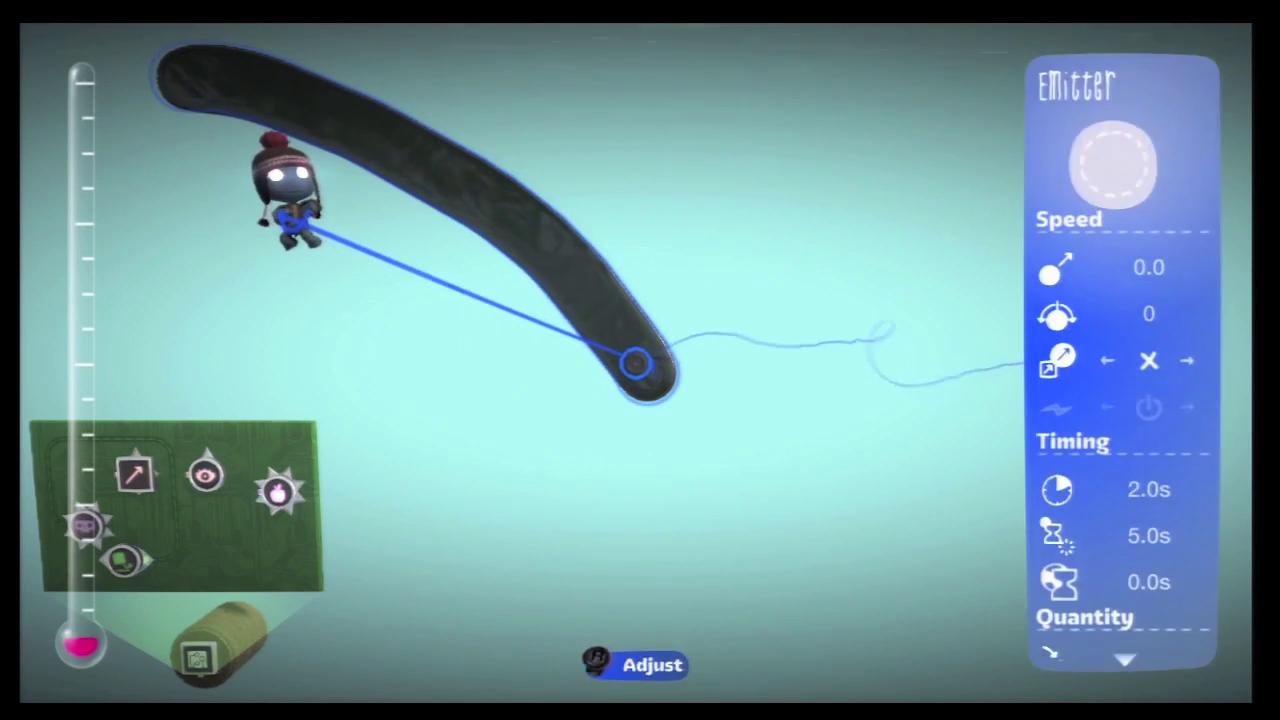
pyautogui.press('Return')
pyautogui.press('Down')
pyautogui.press('Escape')
pyautogui.press('Escape')
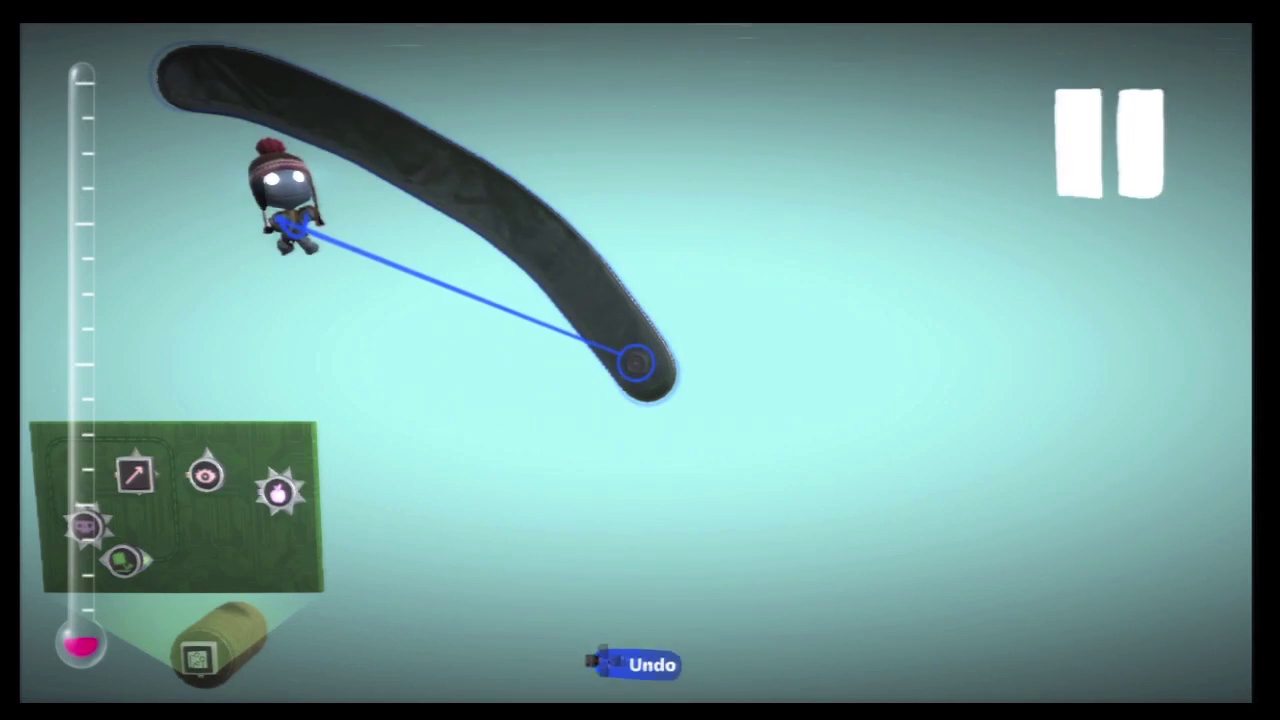
pyautogui.press('Escape')
pyautogui.press('Escape')
# - Capture the homing projectile as a saved object and delete the original from the level
pyautogui.press('Down')
pyautogui.press('Return')
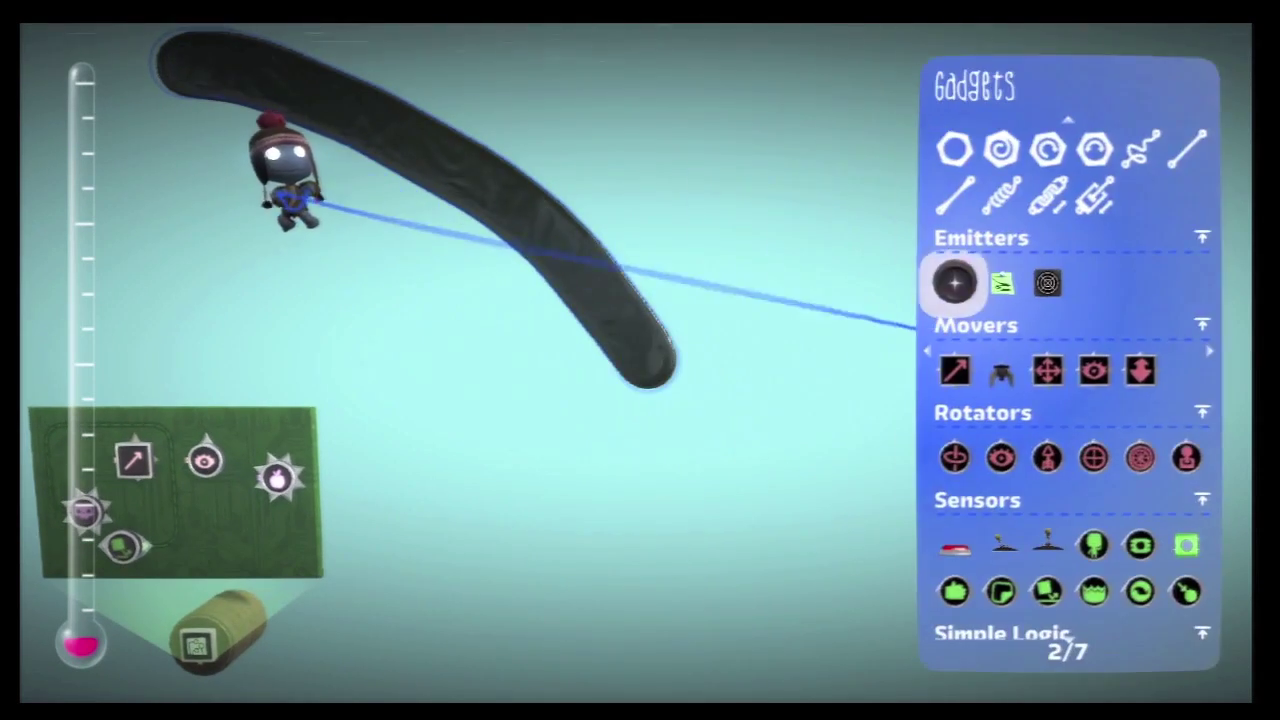
pyautogui.press('Down')
pyautogui.press('Down')
pyautogui.press('Down')
pyautogui.press('Down')
pyautogui.press('Down')
pyautogui.press('Down')
pyautogui.press('Left')
pyautogui.press('Down')
pyautogui.press('Return')
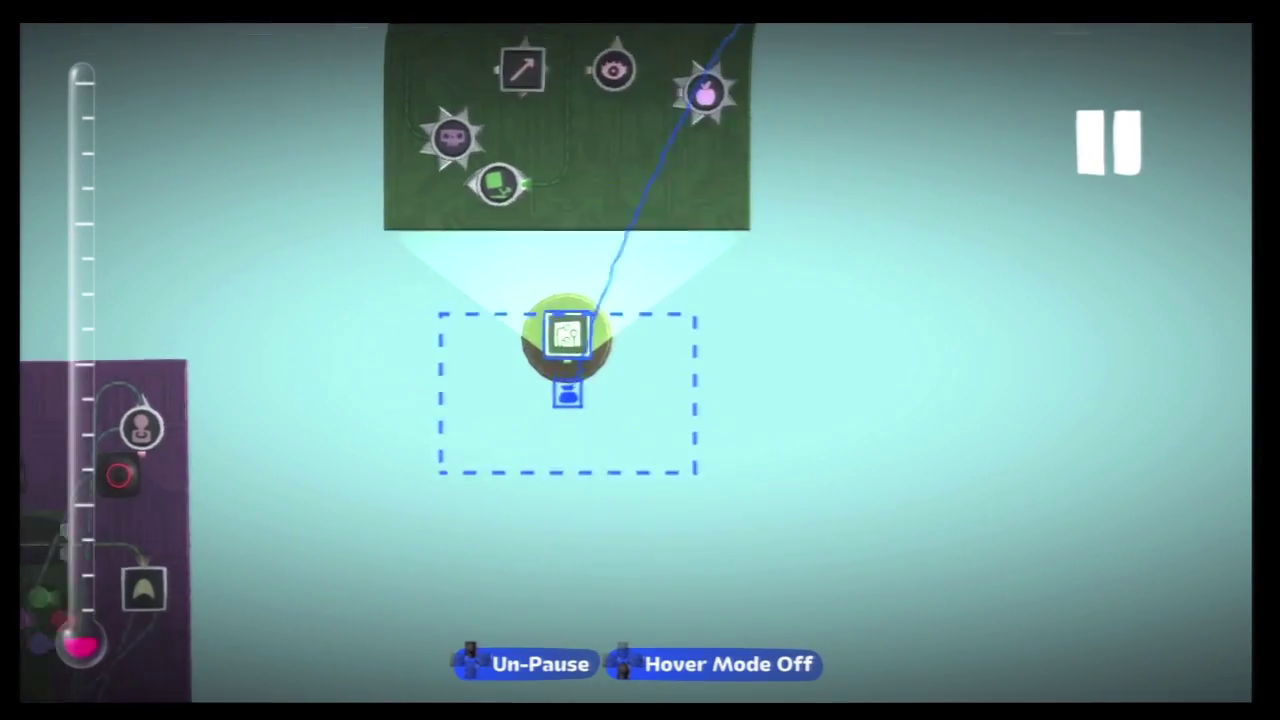
pyautogui.press('Escape')
pyautogui.press('Escape')
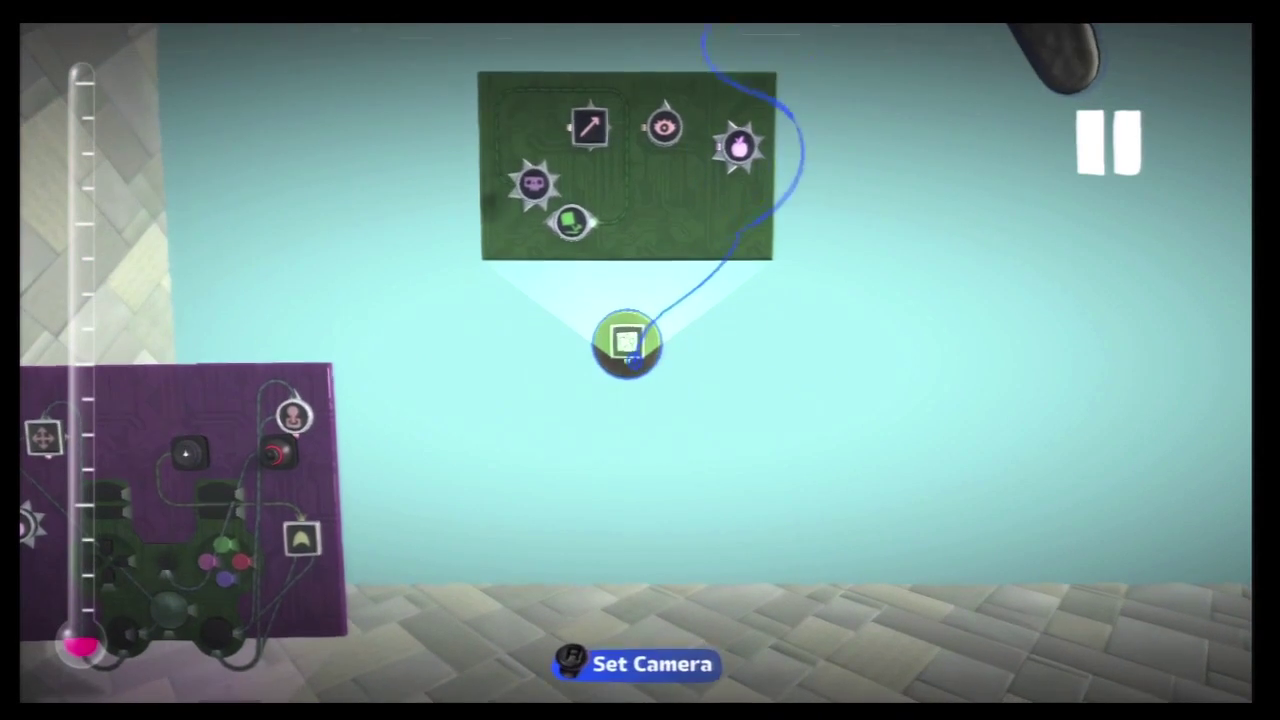
pyautogui.press('Delete')
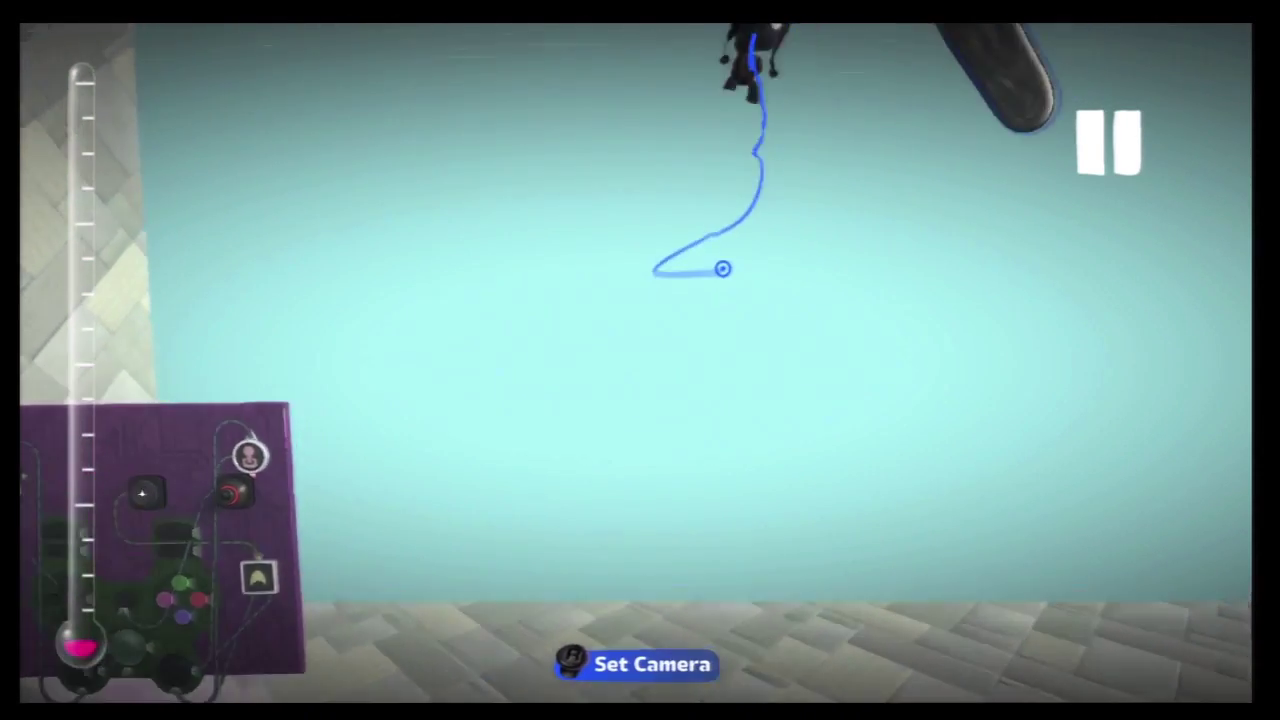
# - Place three Emitters along the Dark Matter strip: near the lower end, in the middle and near the upper end
pyautogui.press('Escape')
pyautogui.press('Down')
pyautogui.press('Return')
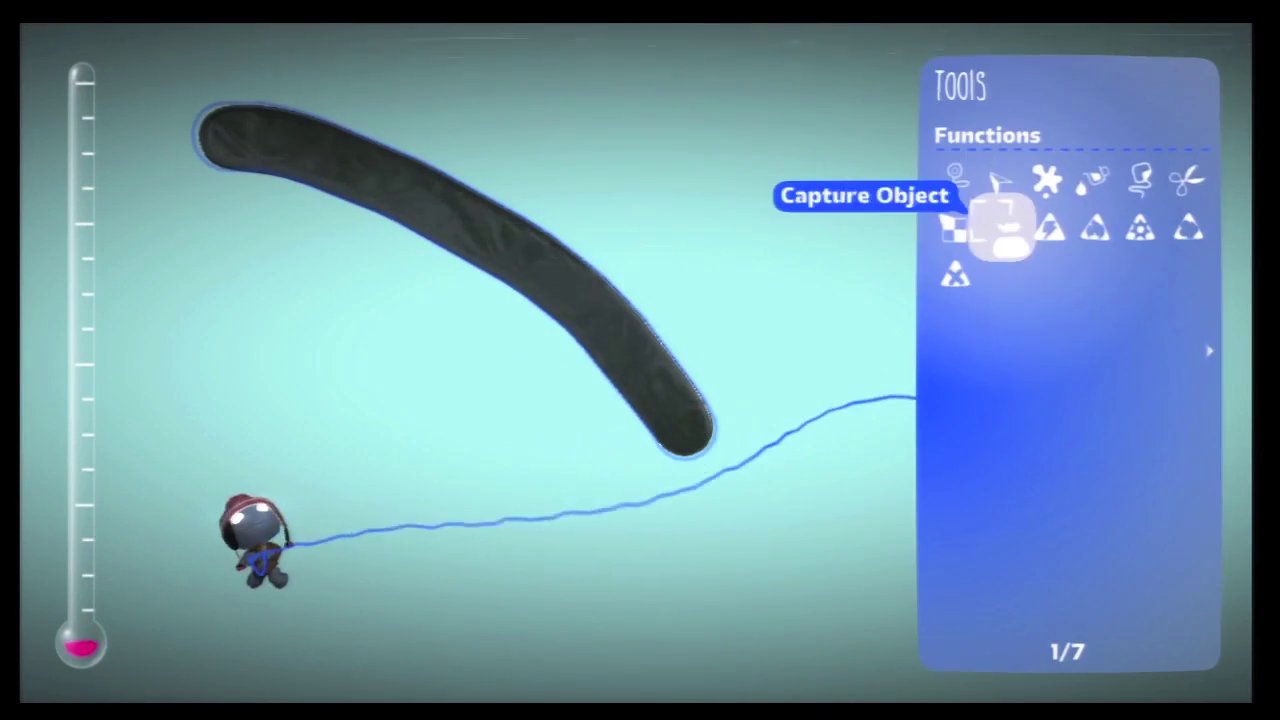
pyautogui.press('Right')
pyautogui.press('Right')
pyautogui.press('Left')
pyautogui.press('Up')
pyautogui.press('Up')
pyautogui.press('Up')
pyautogui.press('Up')
pyautogui.press('Up')
pyautogui.press('Up')
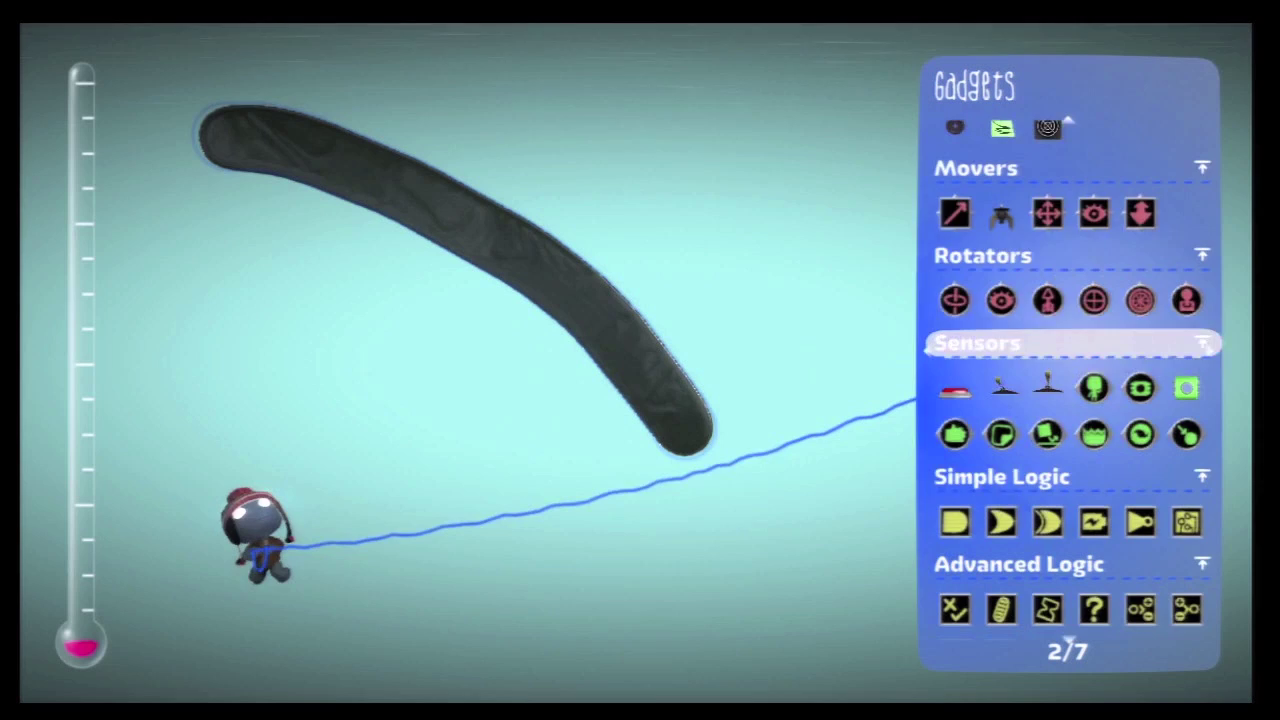
pyautogui.press('Return')
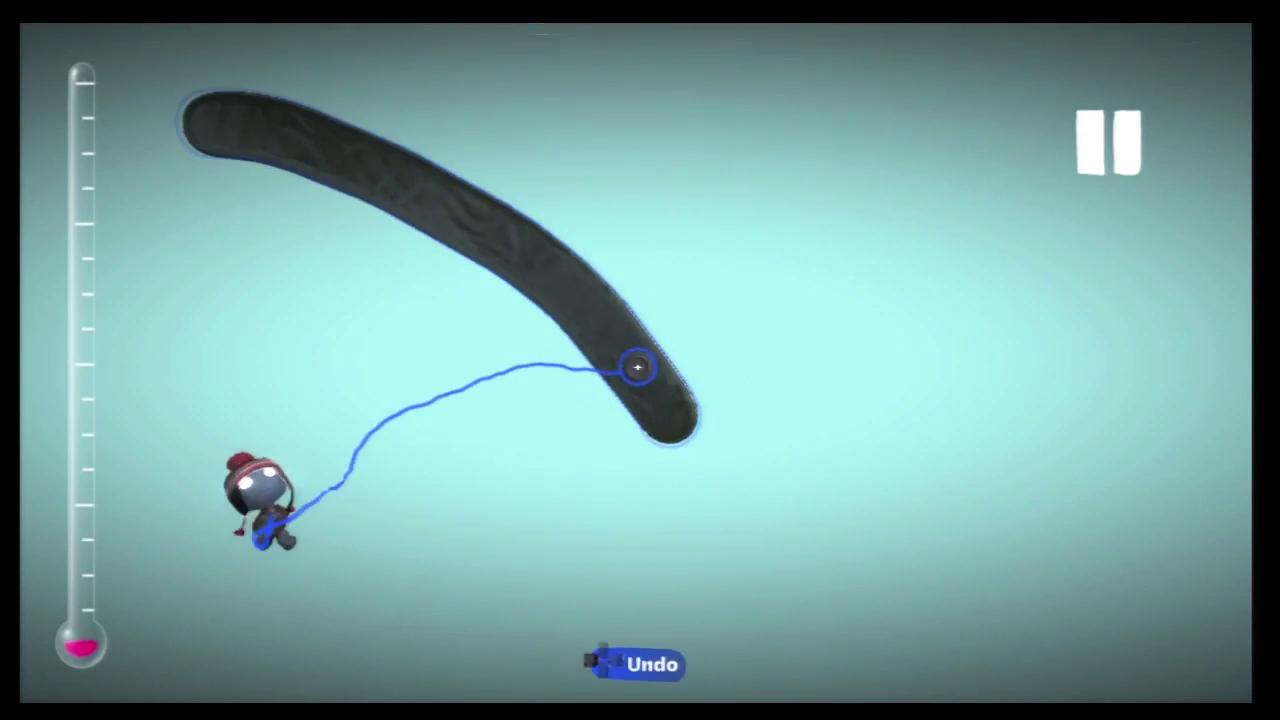
pyautogui.click(637, 365)
pyautogui.click(617, 360)
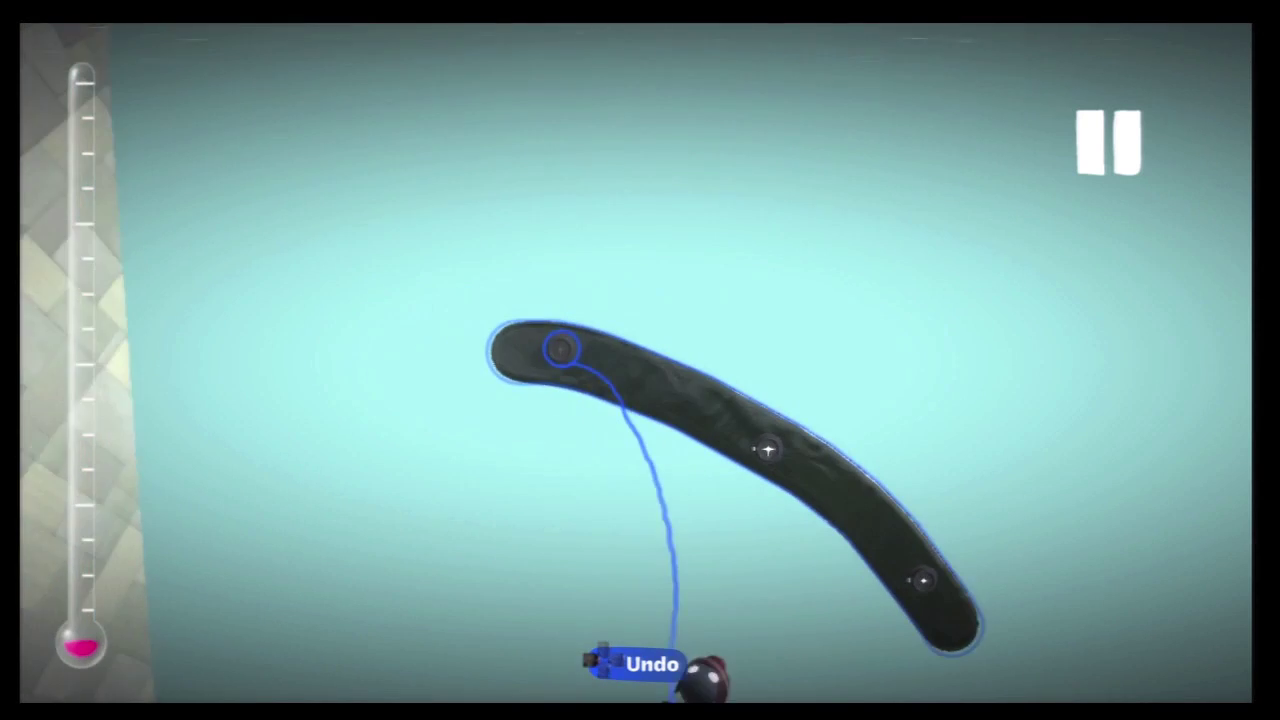
pyautogui.click(568, 351)
pyautogui.press('Escape')
pyautogui.press('Escape')
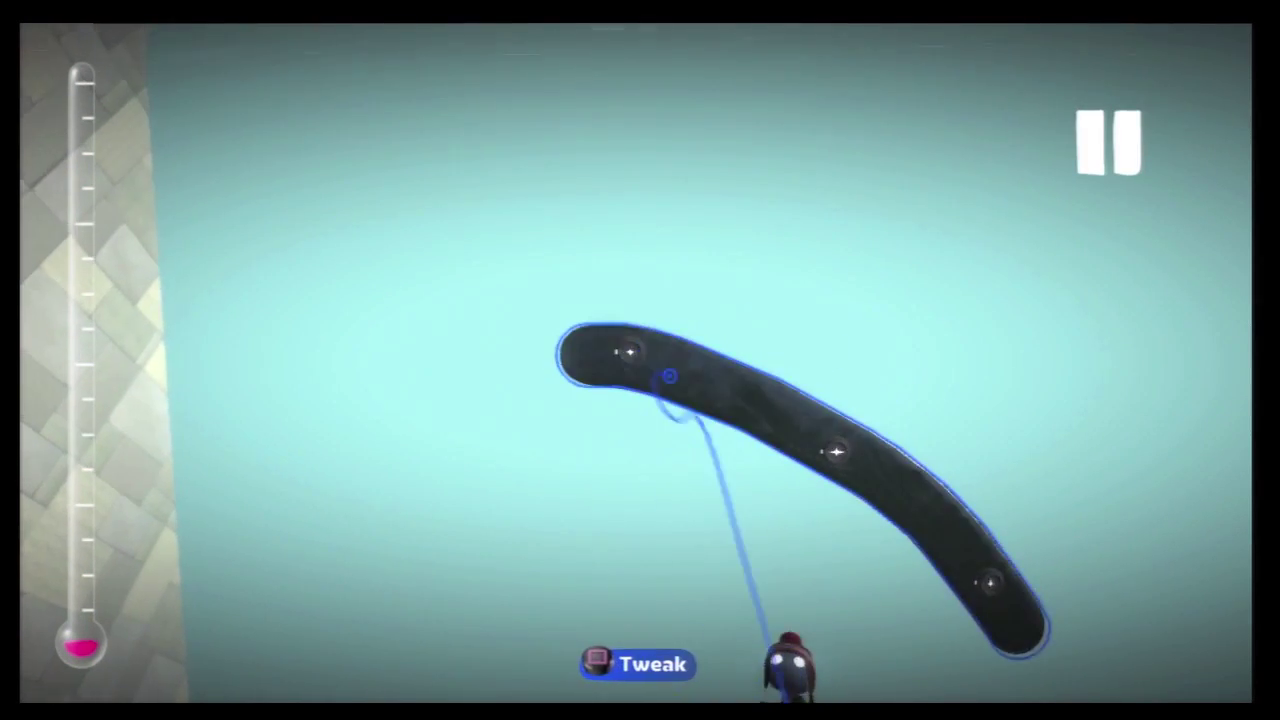
# - Set the lowest Emitter on the strip to emit the captured homing projectile from just beside the strip's lower end
pyautogui.click(640, 363)
pyautogui.press('Return')
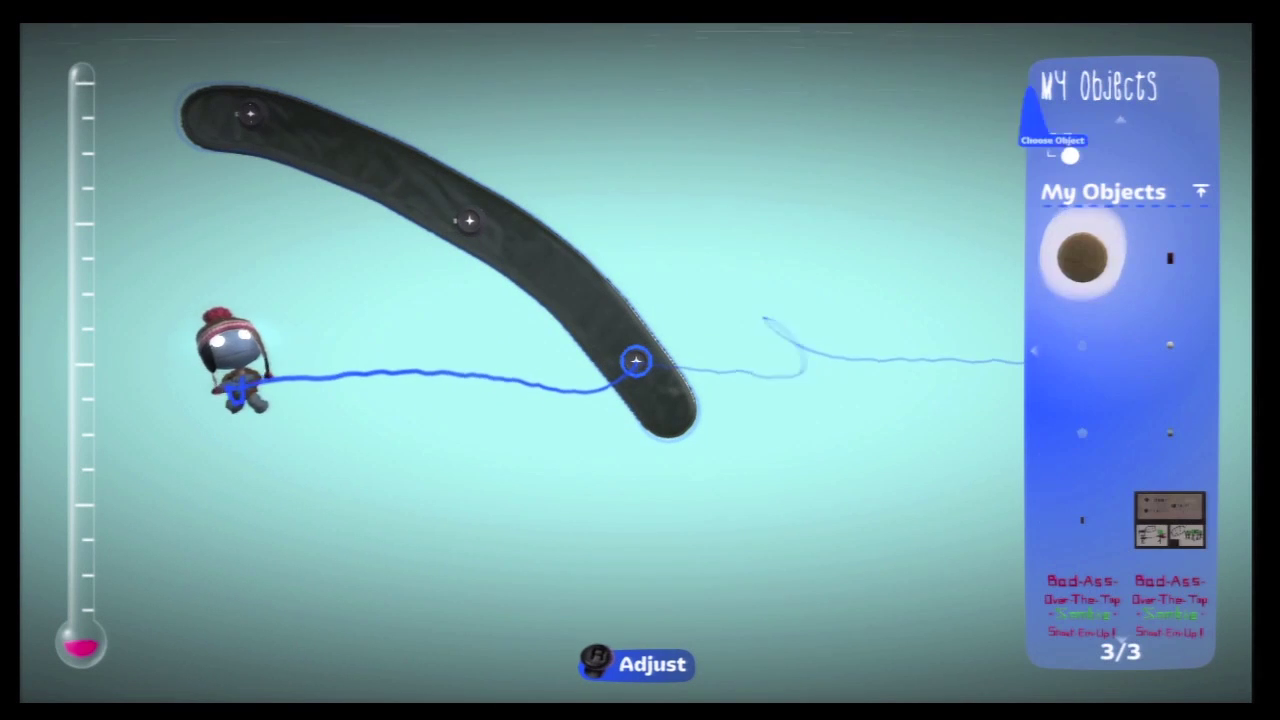
pyautogui.press('Return')
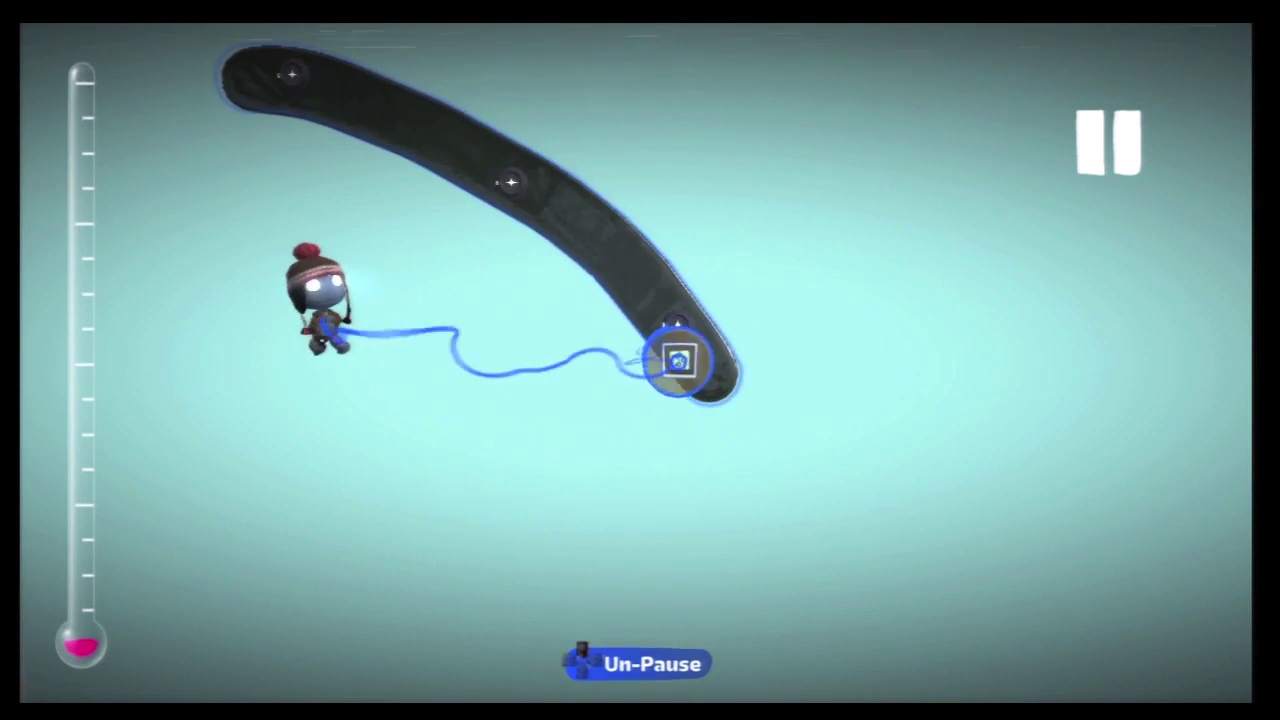
pyautogui.click(637, 363)
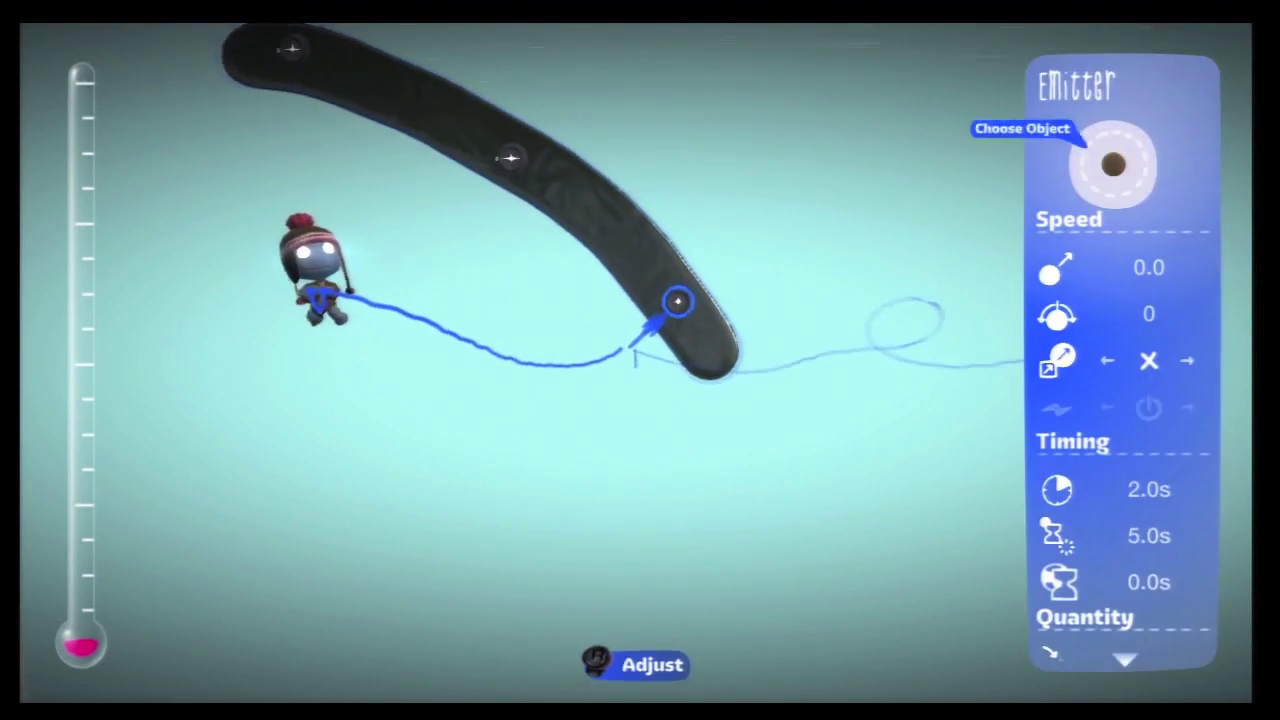
# - Set the Emitter's frequency to 0.0s and its lifetime to infinite
pyautogui.press('Down')
pyautogui.press('Down')
pyautogui.press('Down')
pyautogui.press('Down')
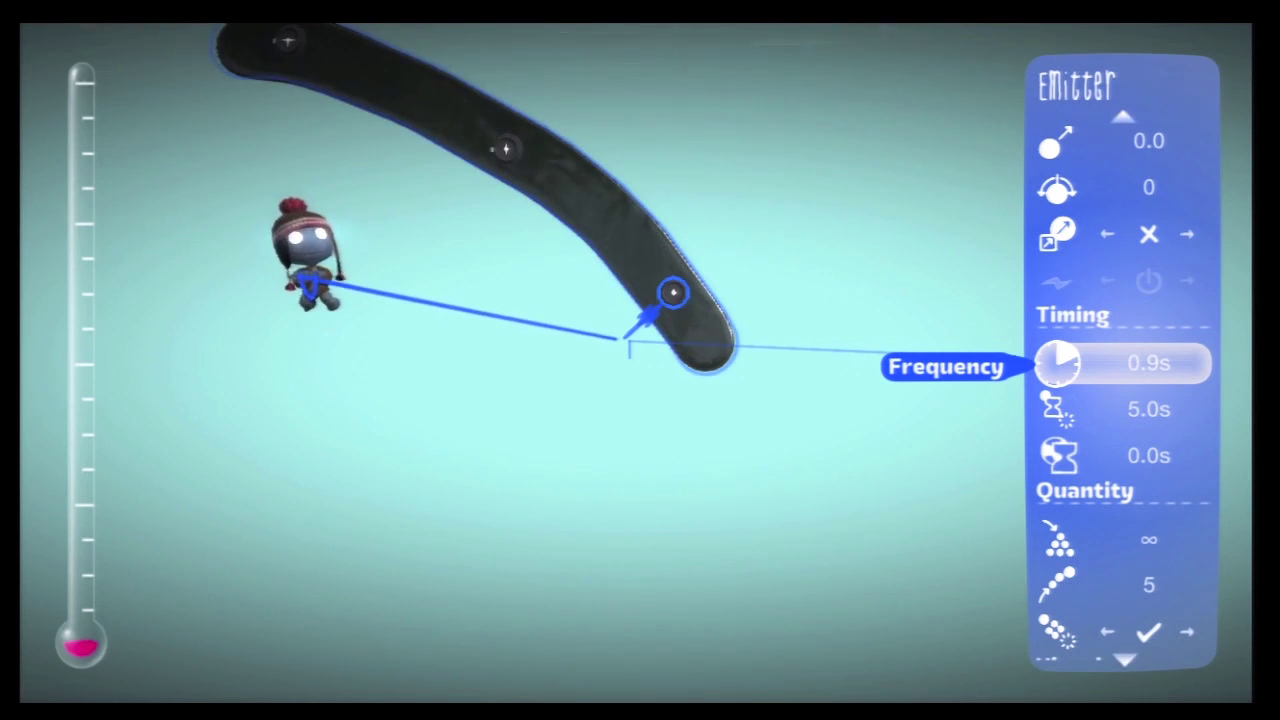
pyautogui.press('Down')
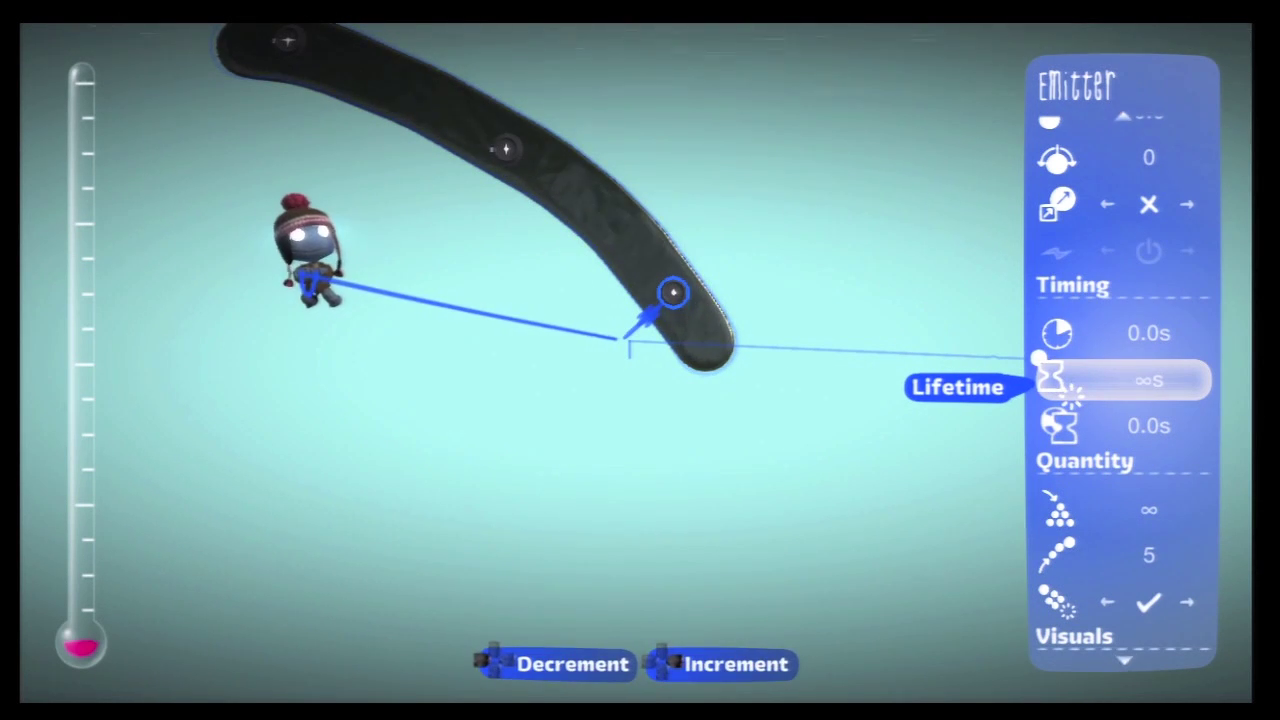
# - Set Max Emitted At Once to 100 and turn off Destroy Oldest when Max Emitted Reached
pyautogui.press('Down')
pyautogui.press('Down')
pyautogui.press('Down')
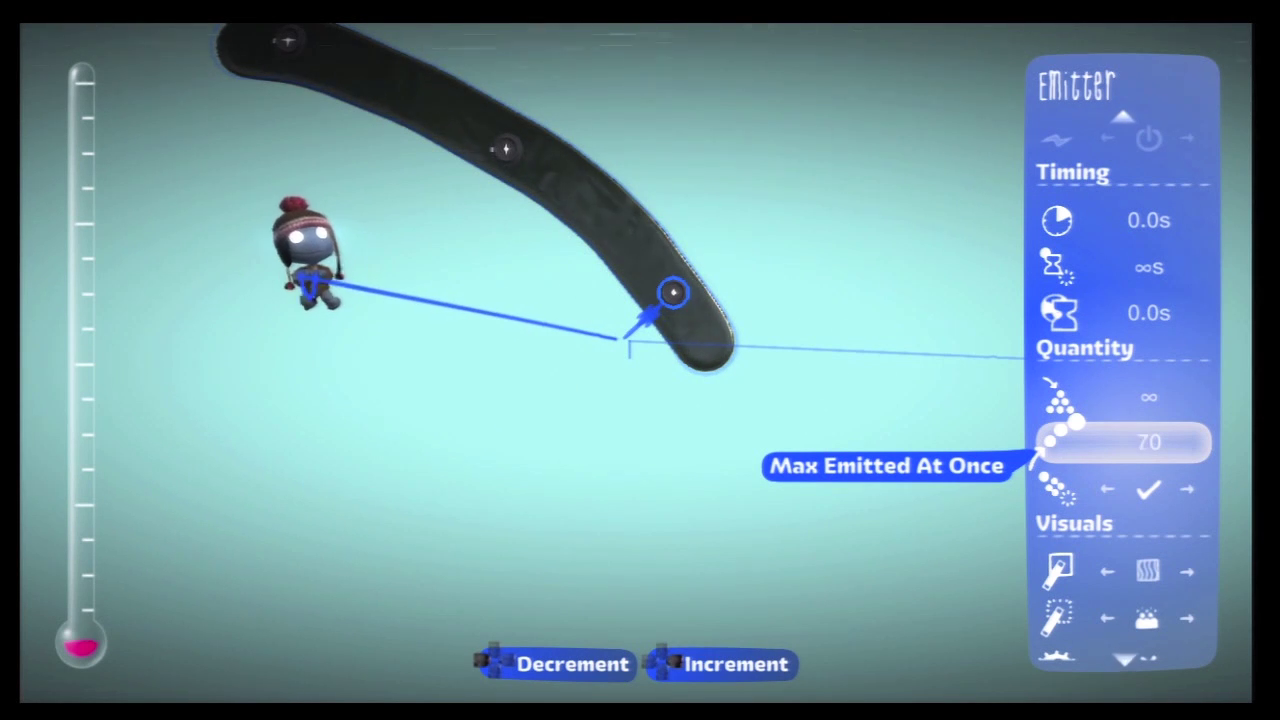
pyautogui.press('Down')
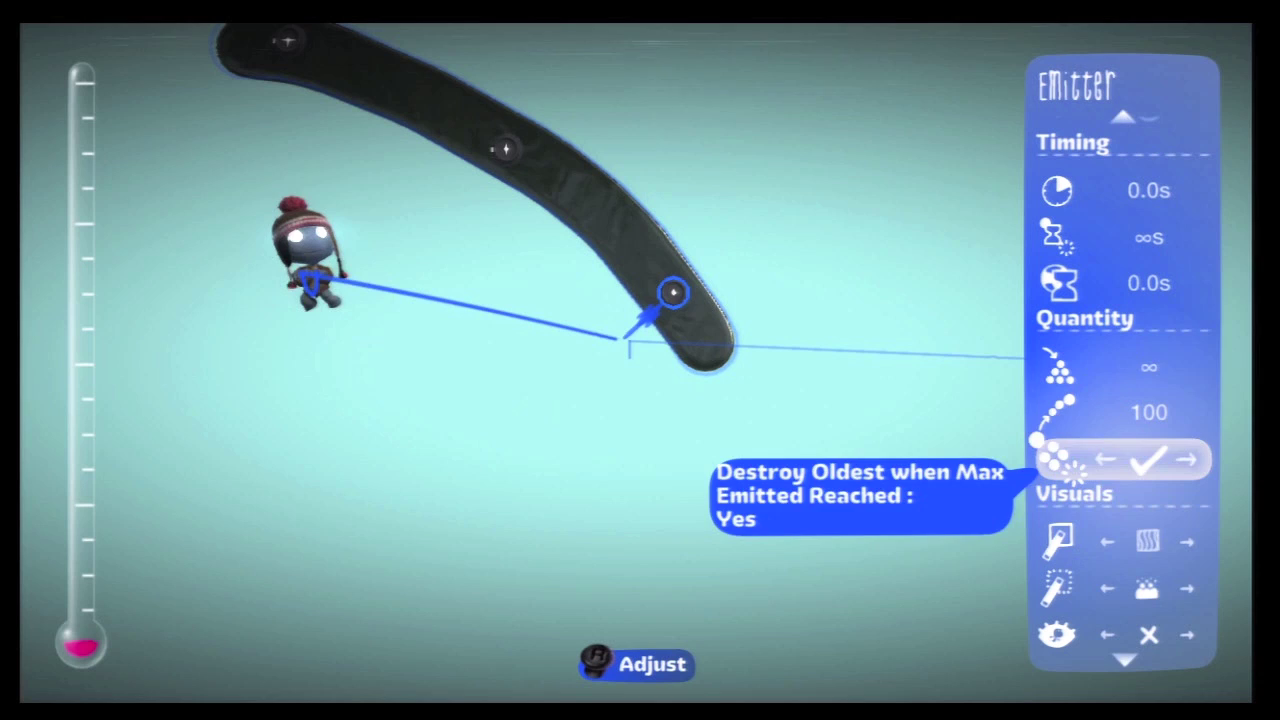
pyautogui.press('Down')
pyautogui.press('Up')
pyautogui.press('Left')
# - Set the Emitter's Create Effect to Expand and its Destroy Effect to Splat
pyautogui.press('Down')
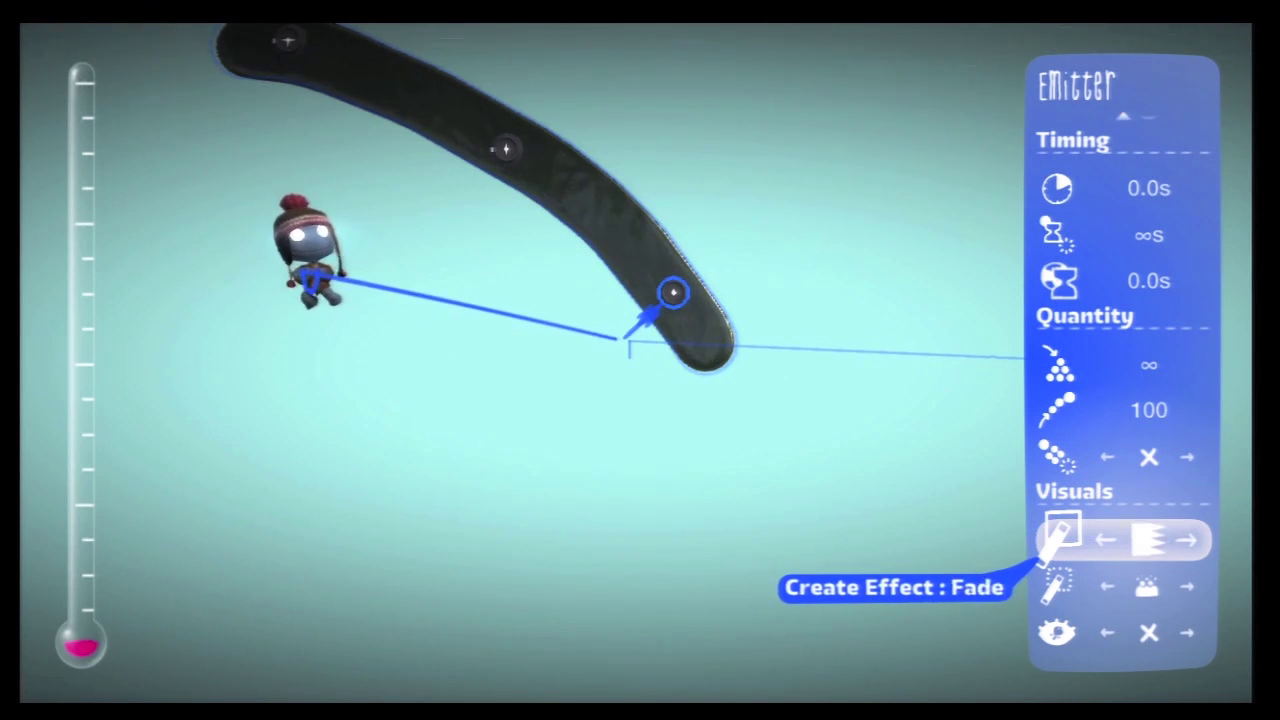
pyautogui.press('Down')
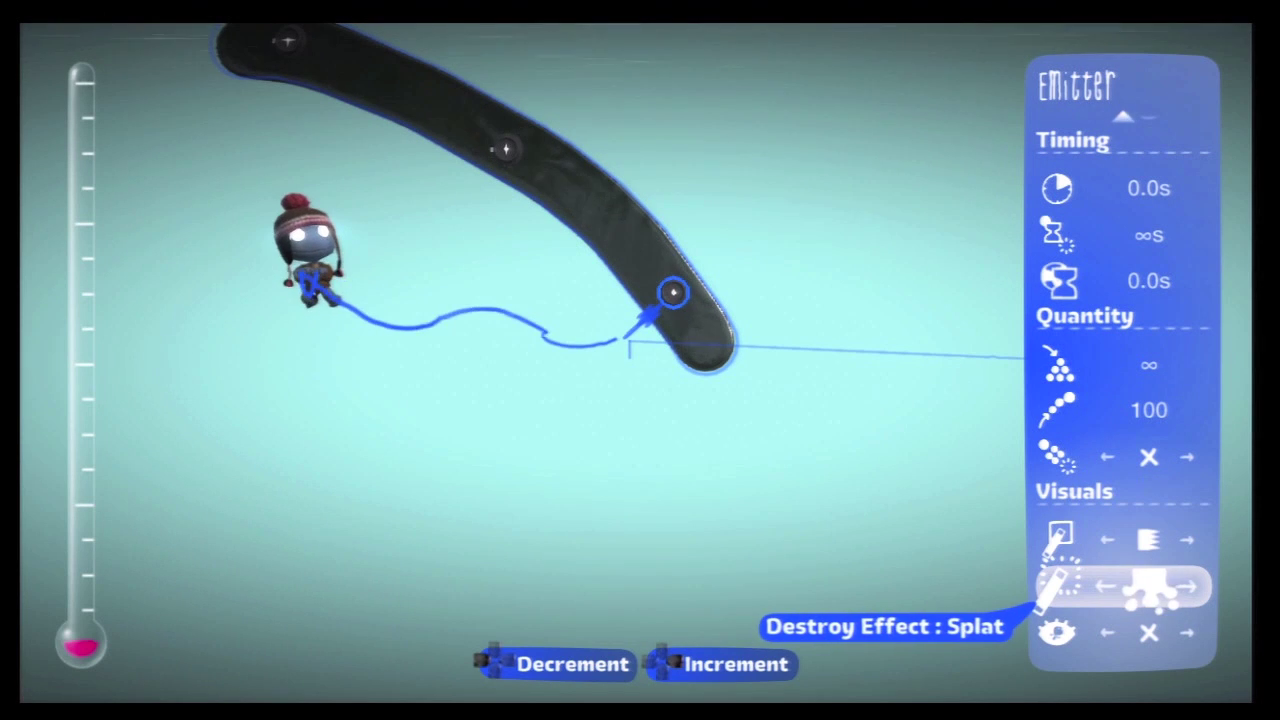
pyautogui.press('Up')
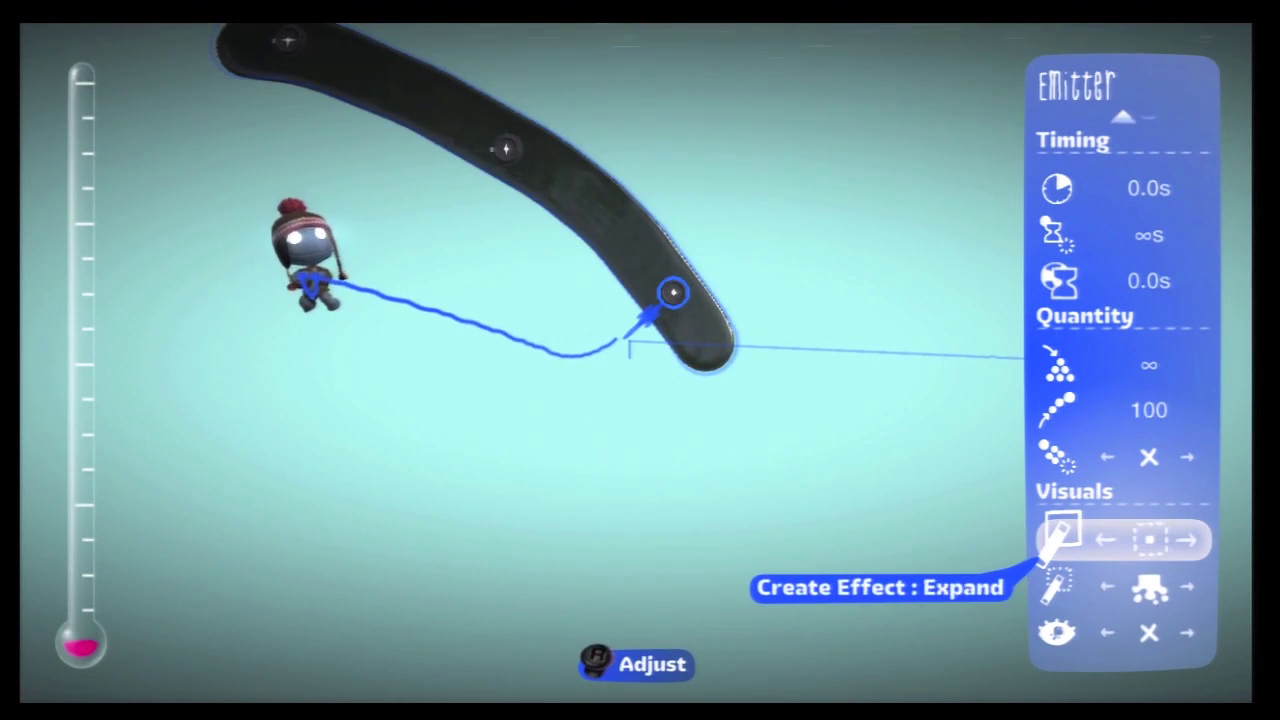
pyautogui.press('Down')
pyautogui.press('Down')
pyautogui.press('Up')
pyautogui.press('Up')
pyautogui.press('Up')
pyautogui.press('Escape')
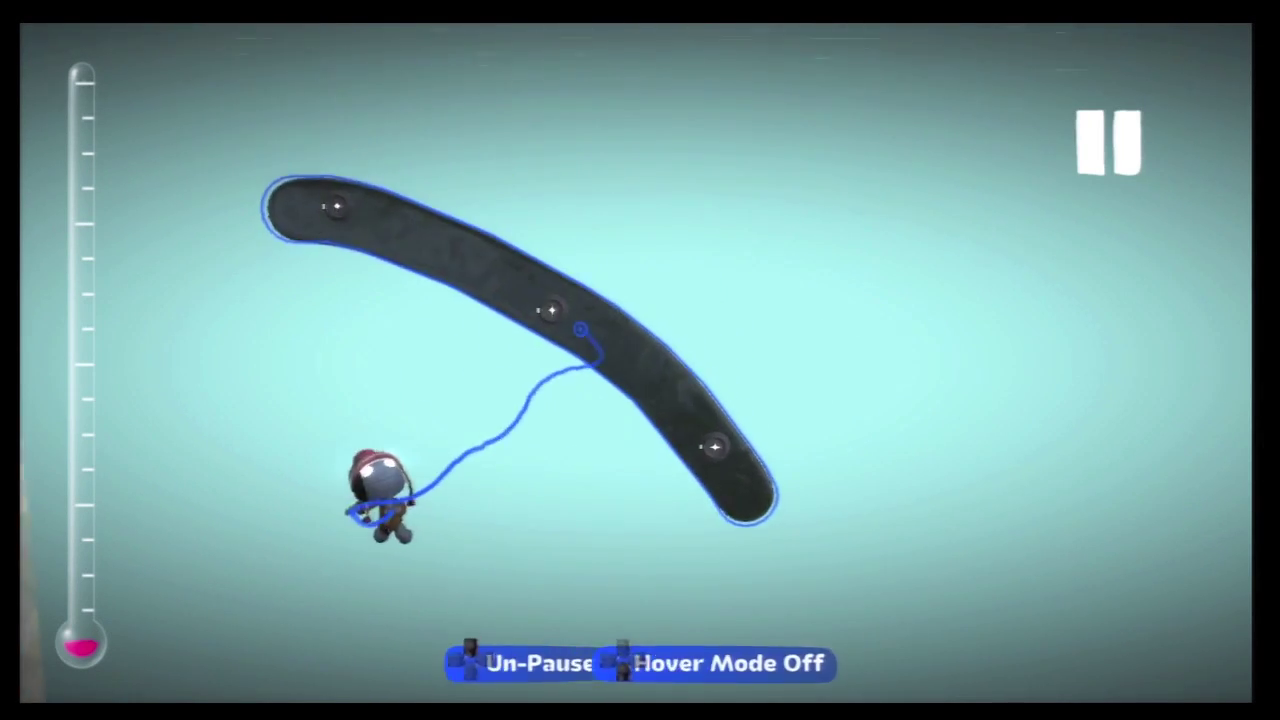
# - Delete the middle and upper Emitters and replace them with copies of the configured lower Emitter
pyautogui.press('Delete')
pyautogui.click(620, 361)
pyautogui.press('Delete')
pyautogui.press('Left')
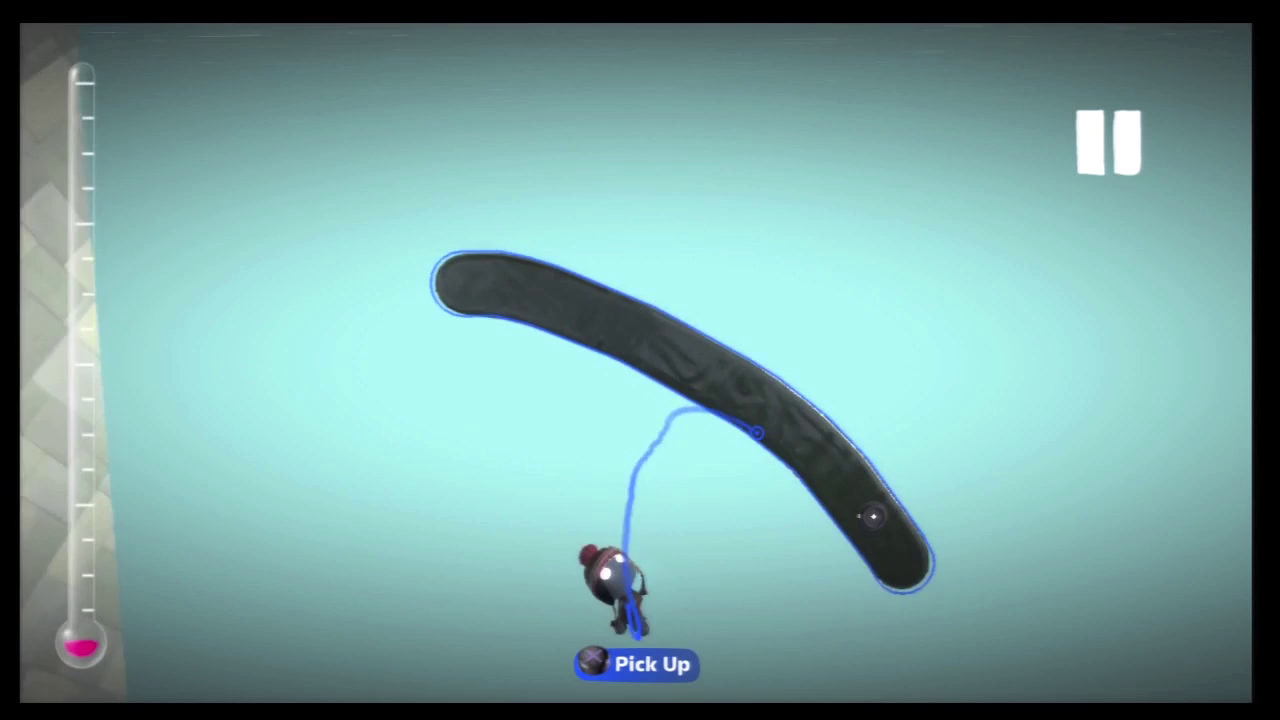
pyautogui.click(634, 360)
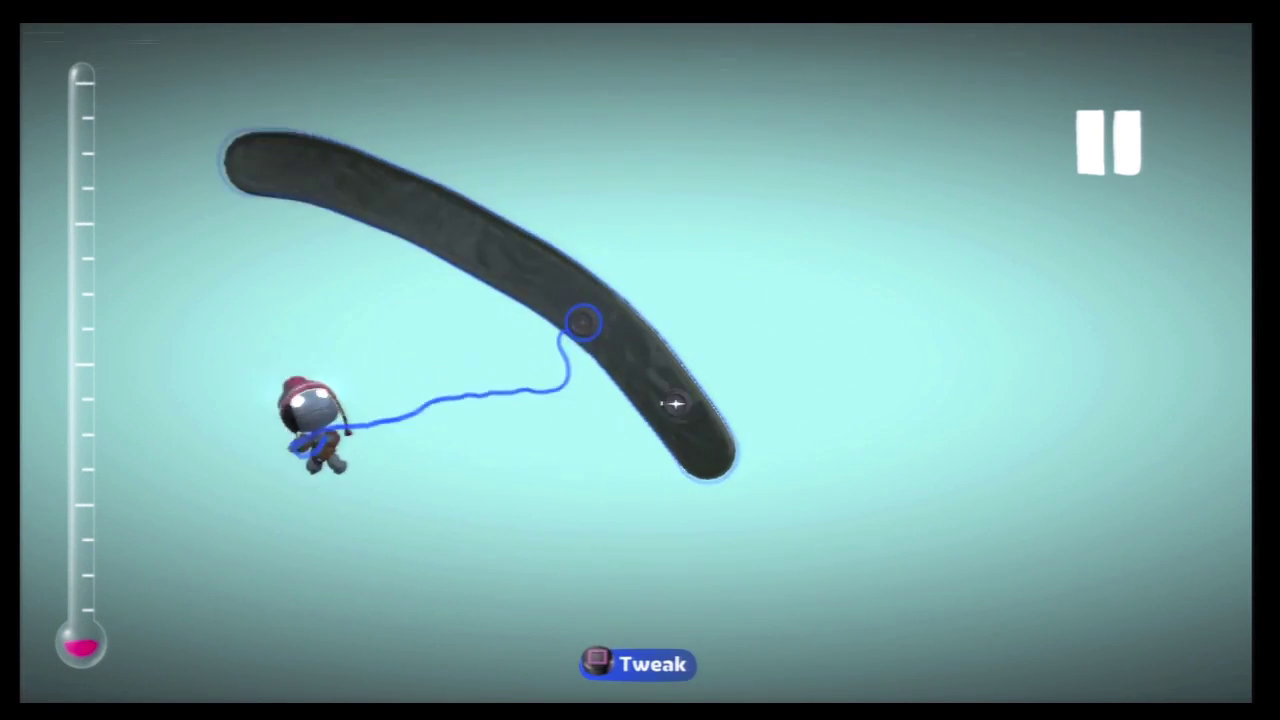
pyautogui.click(628, 354)
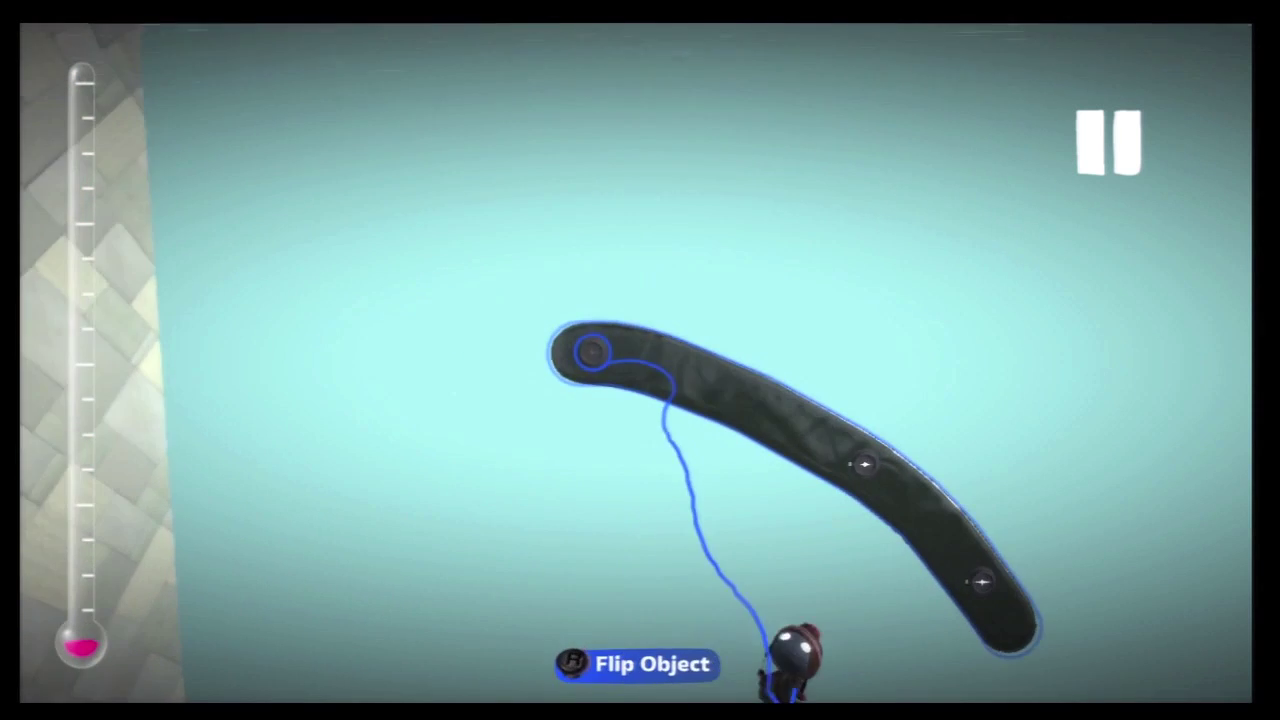
pyautogui.click(597, 354)
pyautogui.press('z')
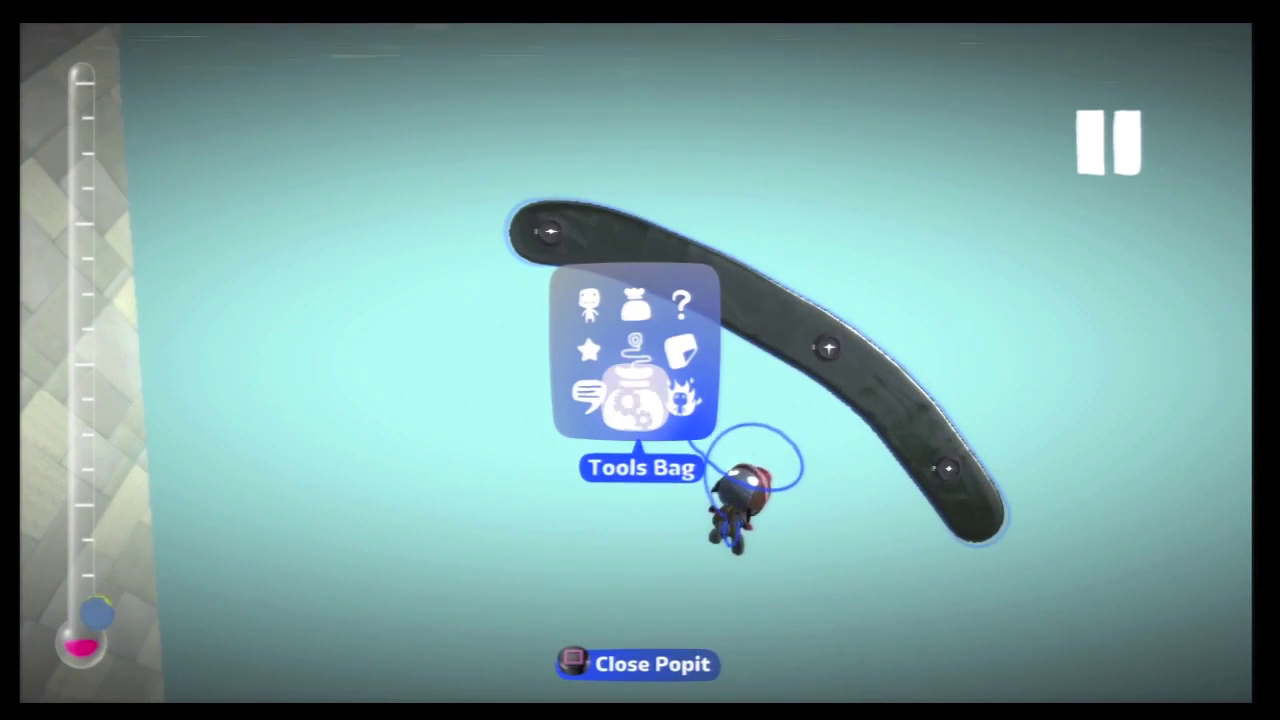
# - Place a small Dark Matter circle in the open space just above the strip's lower half
pyautogui.press('Return')
pyautogui.press('Return')
pyautogui.press('Down')
pyautogui.press('Up')
pyautogui.press('Up')
pyautogui.press('Up')
pyautogui.press('Up')
pyautogui.press('Right')
pyautogui.press('Return')
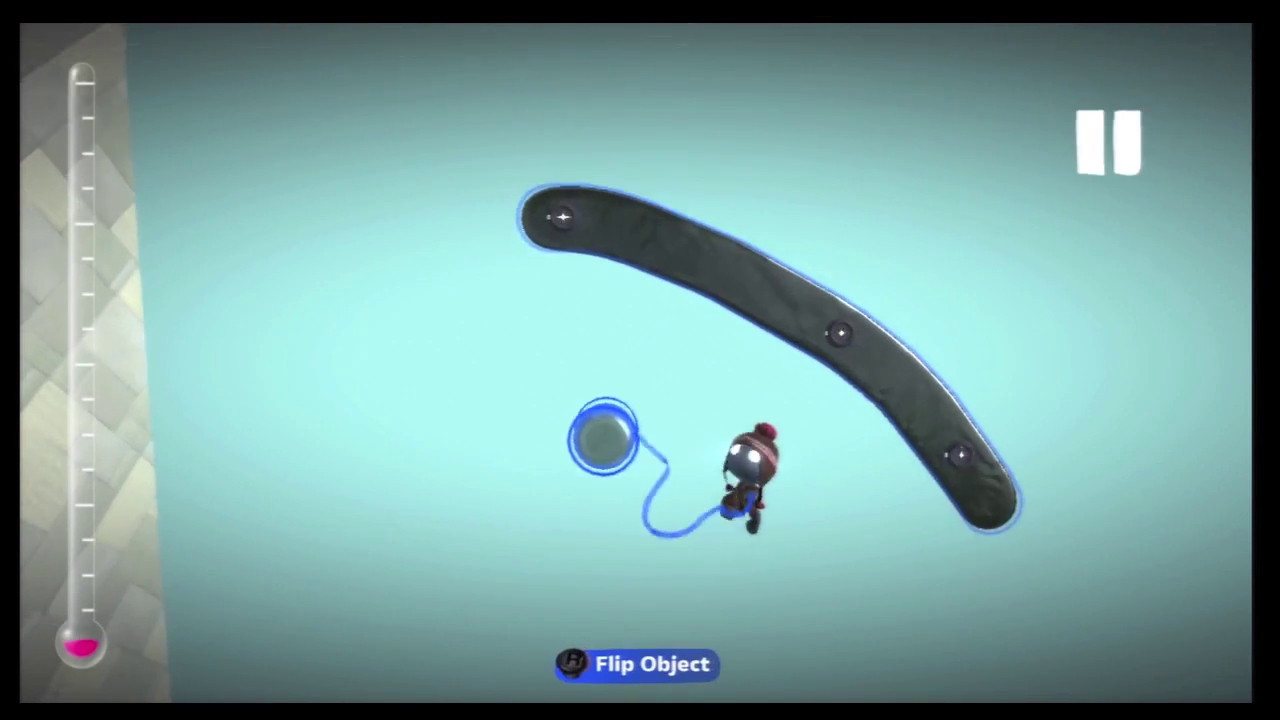
pyautogui.press('Up')
pyautogui.press('Right')
pyautogui.press('Up')
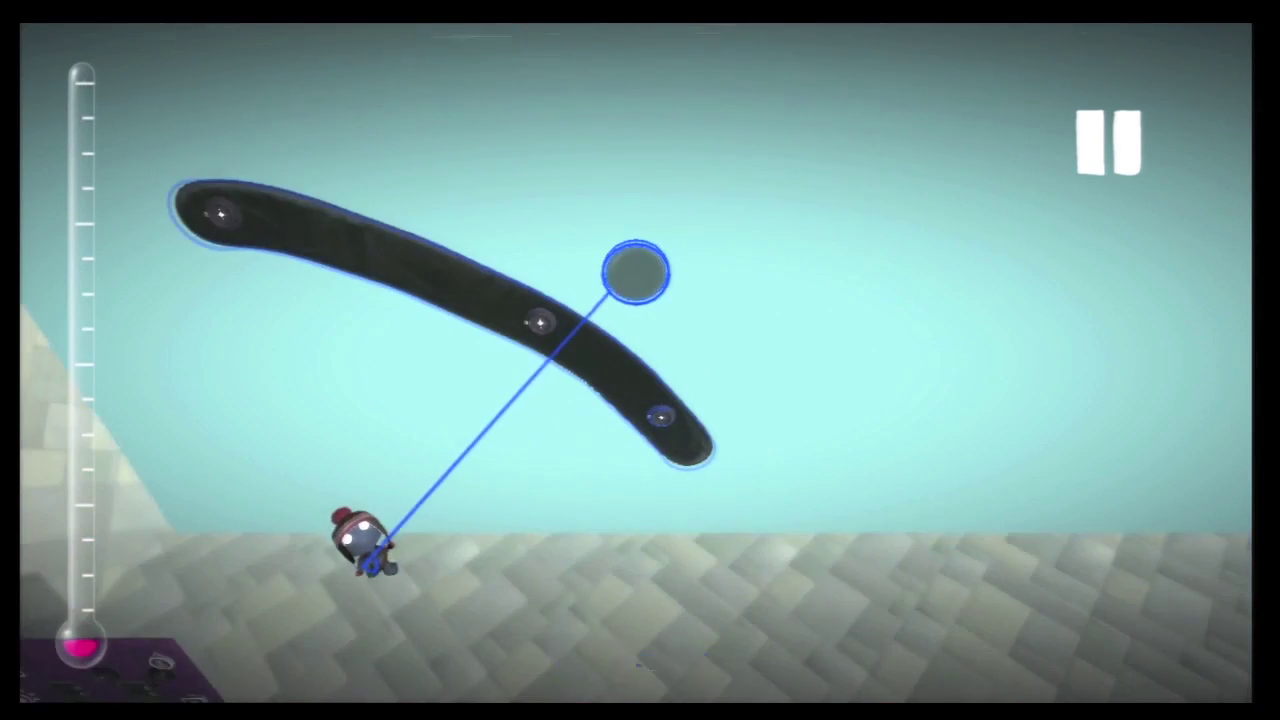
pyautogui.press('Up')
pyautogui.press('Return')
pyautogui.press('Escape')
pyautogui.press('Escape')
pyautogui.press('Escape')
# - Place a Randomiser on the small Dark Matter circle above the strip
pyautogui.press('Down')
pyautogui.press('Down')
pyautogui.press('Return')
pyautogui.press('Down')
pyautogui.press('Down')
pyautogui.press('Down')
pyautogui.press('Down')
pyautogui.press('Down')
pyautogui.press('Down')
pyautogui.press('Down')
pyautogui.press('Down')
pyautogui.press('Down')
pyautogui.press('Down')
pyautogui.press('Down')
pyautogui.press('Down')
pyautogui.press('Up')
pyautogui.press('Right')
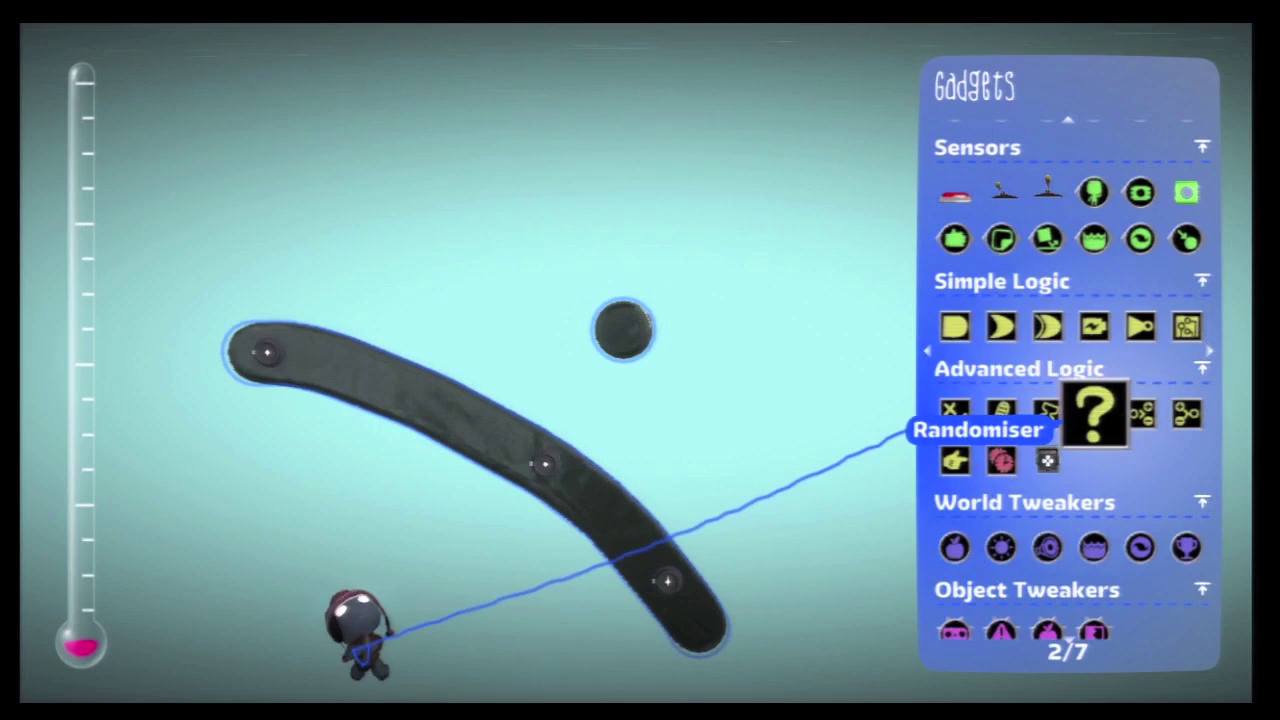
pyautogui.press('Return')
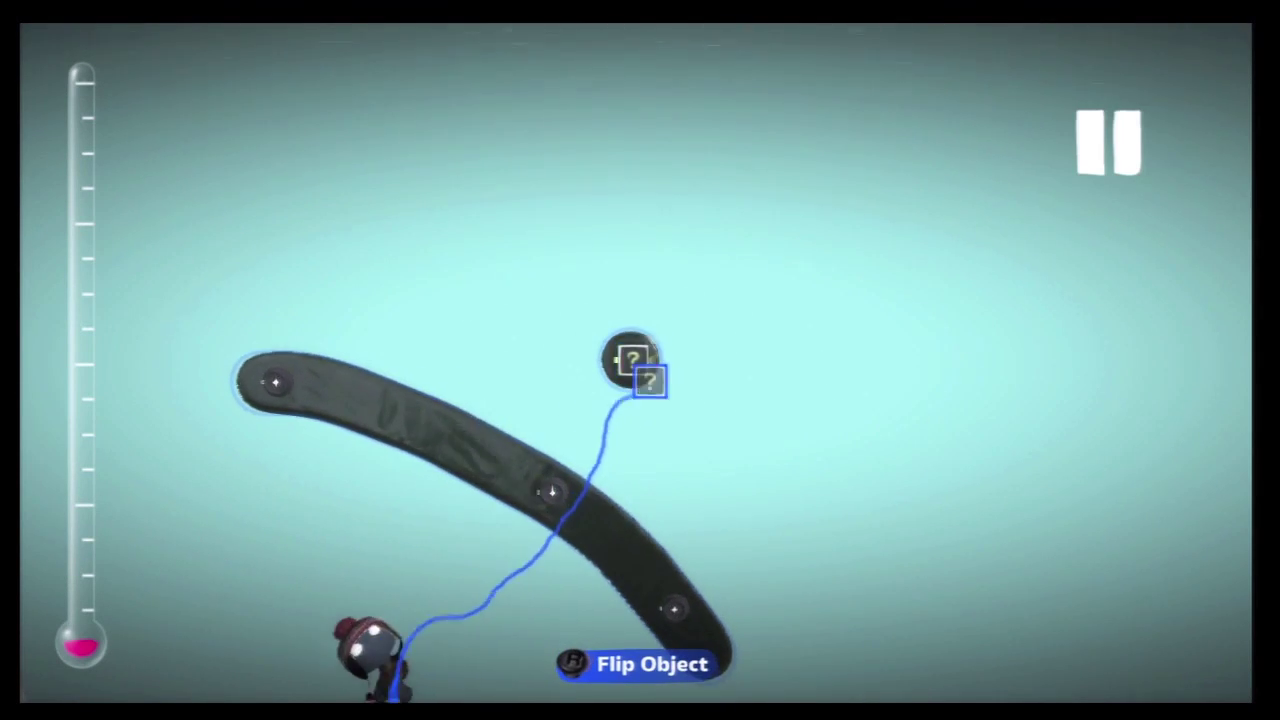
pyautogui.press('Escape')
pyautogui.press('Escape')
pyautogui.press('Return')
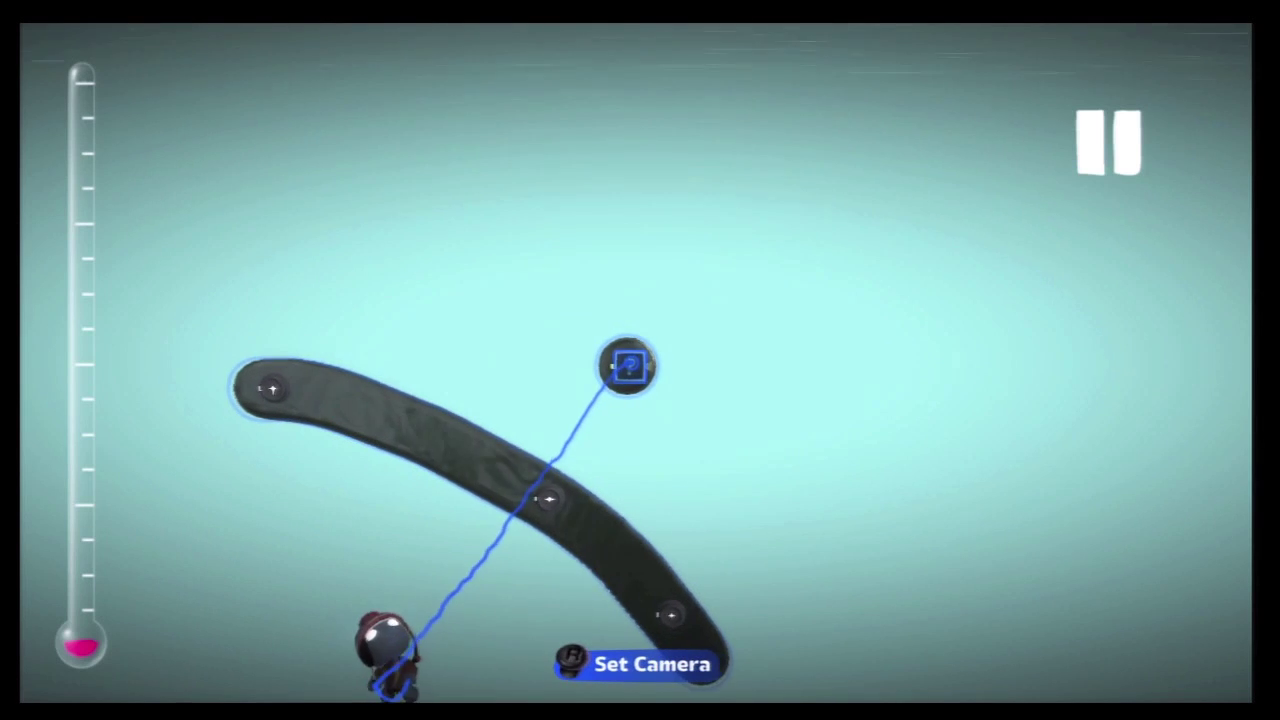
# - Set the Randomiser's Minimum and Maximum On Time to 0.2 s
pyautogui.click(631, 366)
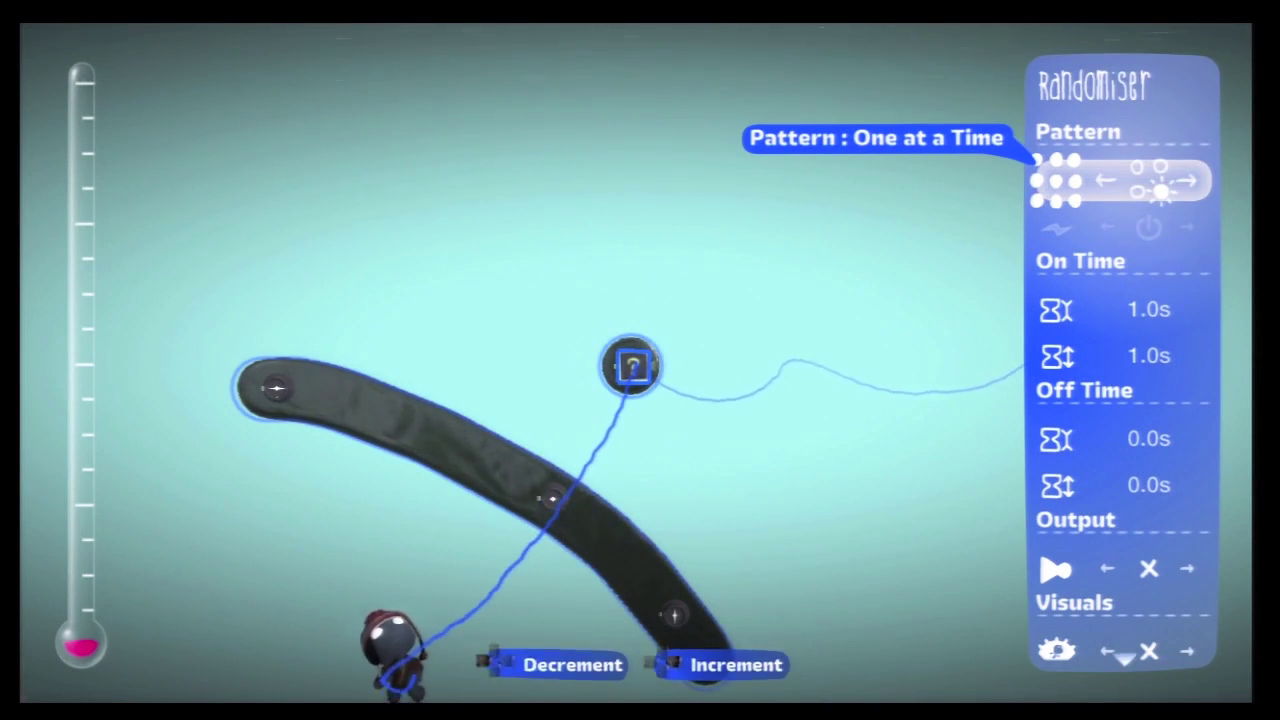
pyautogui.press('Down')
pyautogui.press('Down')
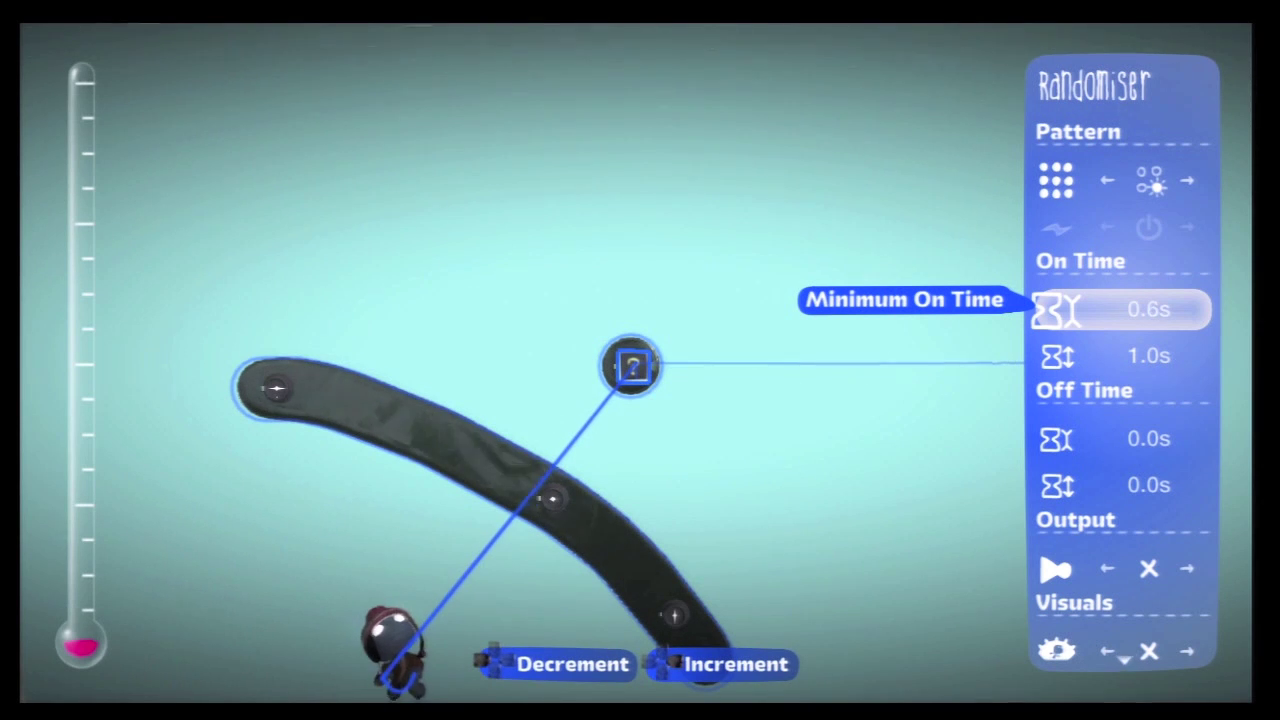
pyautogui.press('Down')
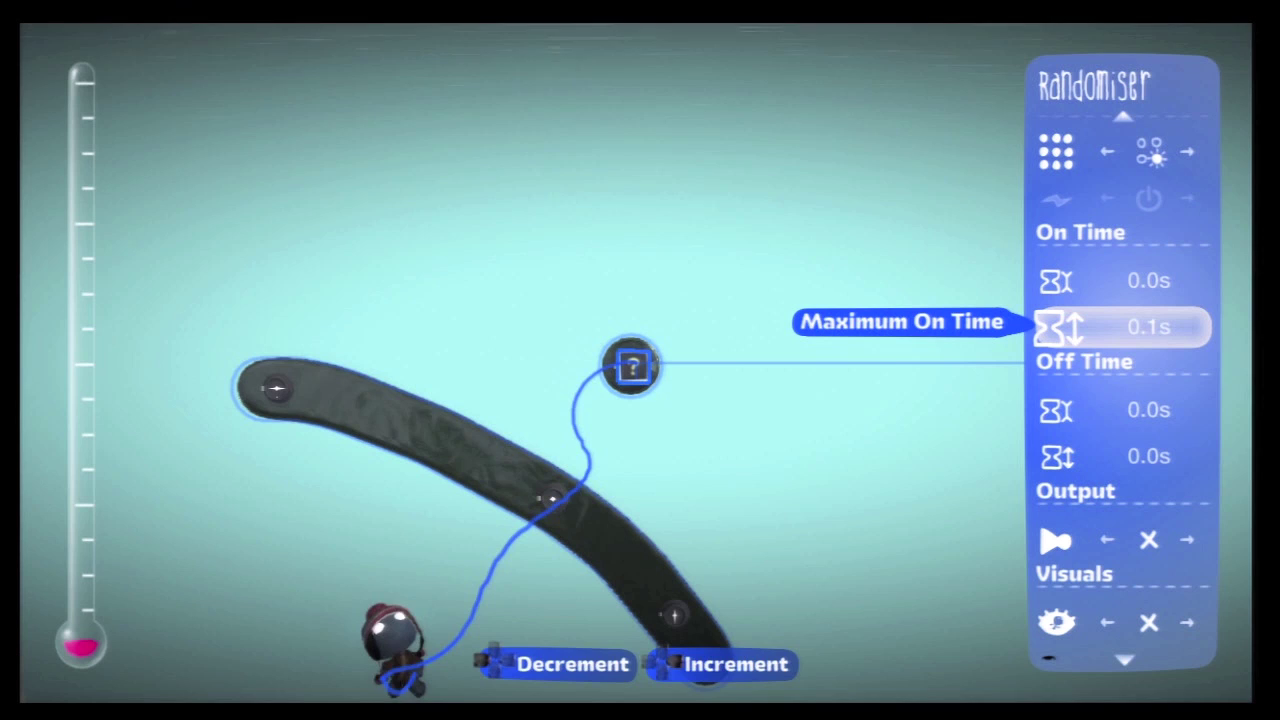
pyautogui.press('Up')
pyautogui.press('Right')
pyautogui.press('Right')
pyautogui.press('Down')
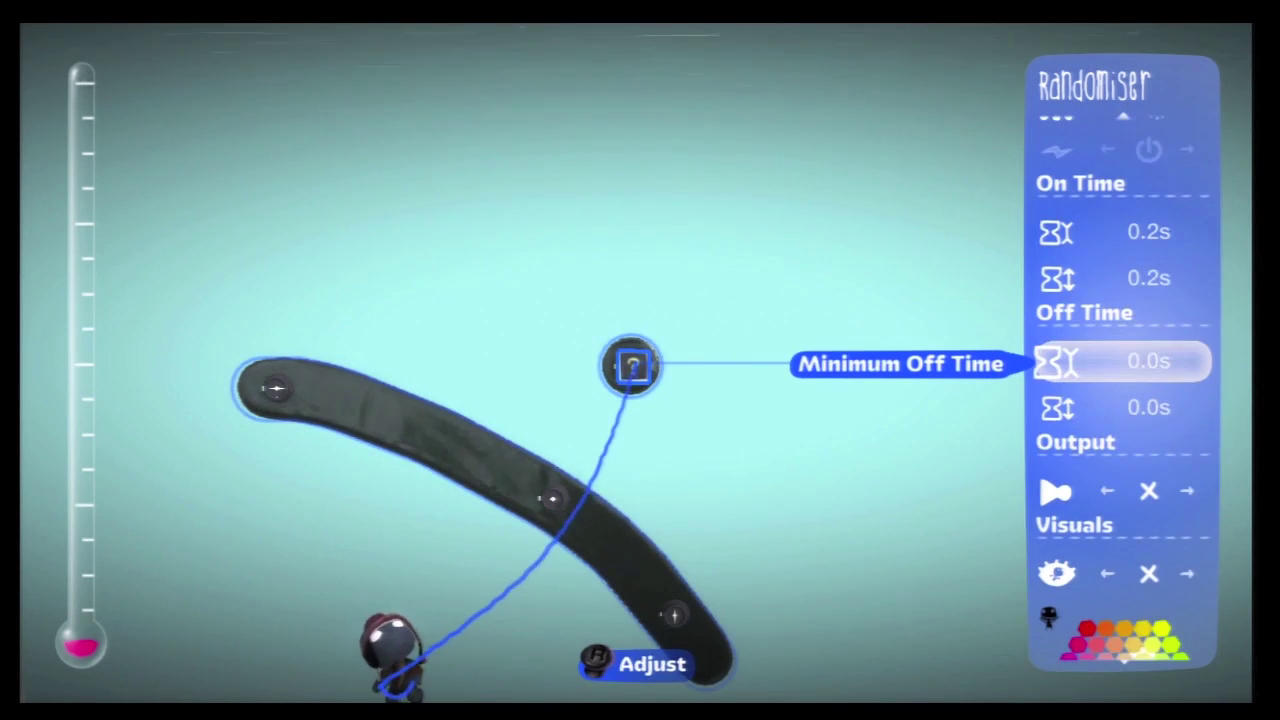
# - Set the Randomiser's Minimum and Maximum Off Time to 1.0 s, keeping the One at a Time pattern
pyautogui.press('Down')
pyautogui.press('Down')
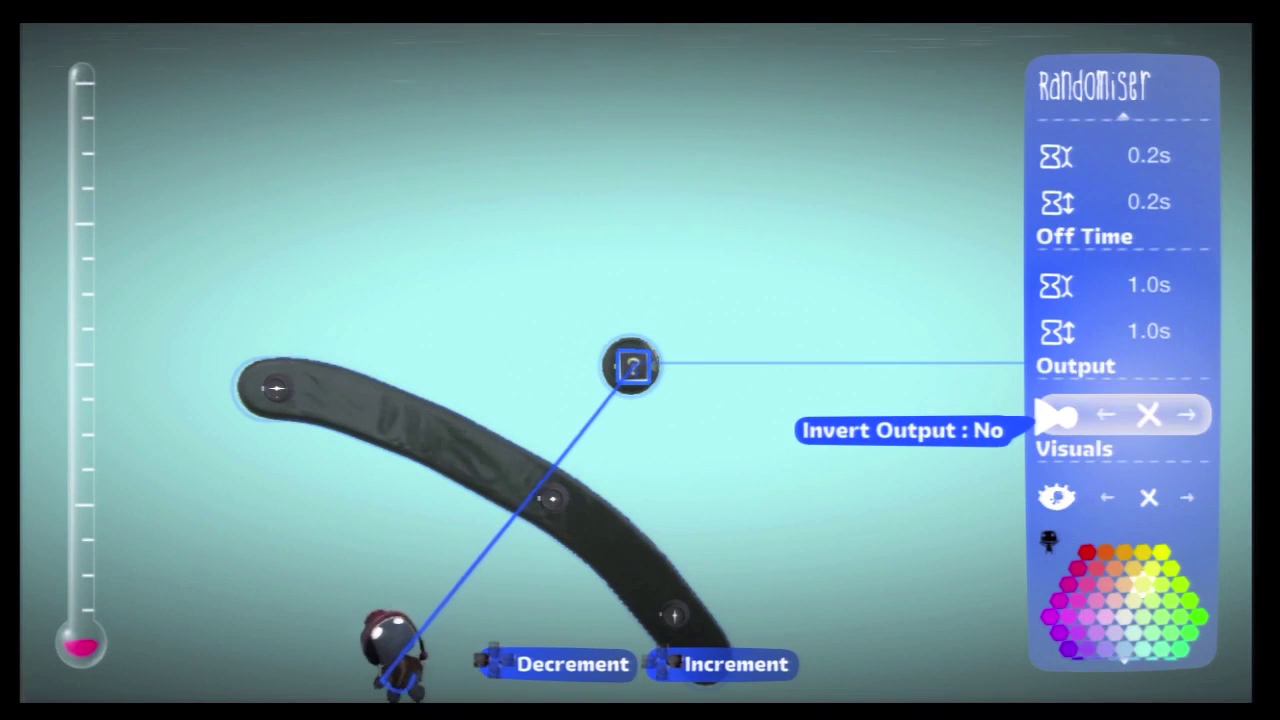
pyautogui.press('Down')
pyautogui.press('Down')
pyautogui.press('Up')
pyautogui.press('Up')
pyautogui.press('Up')
pyautogui.press('Up')
pyautogui.press('Up')
pyautogui.press('Up')
pyautogui.press('Up')
pyautogui.press('Up')
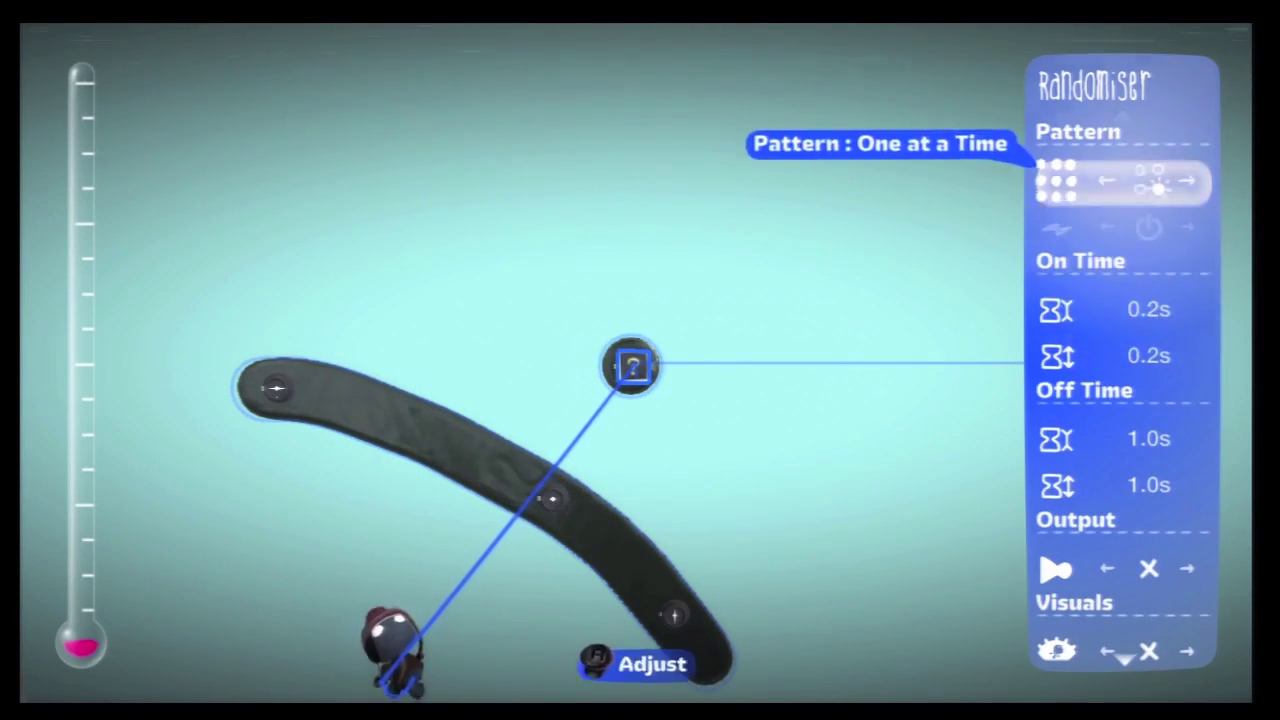
pyautogui.press('Down')
pyautogui.press('Escape')
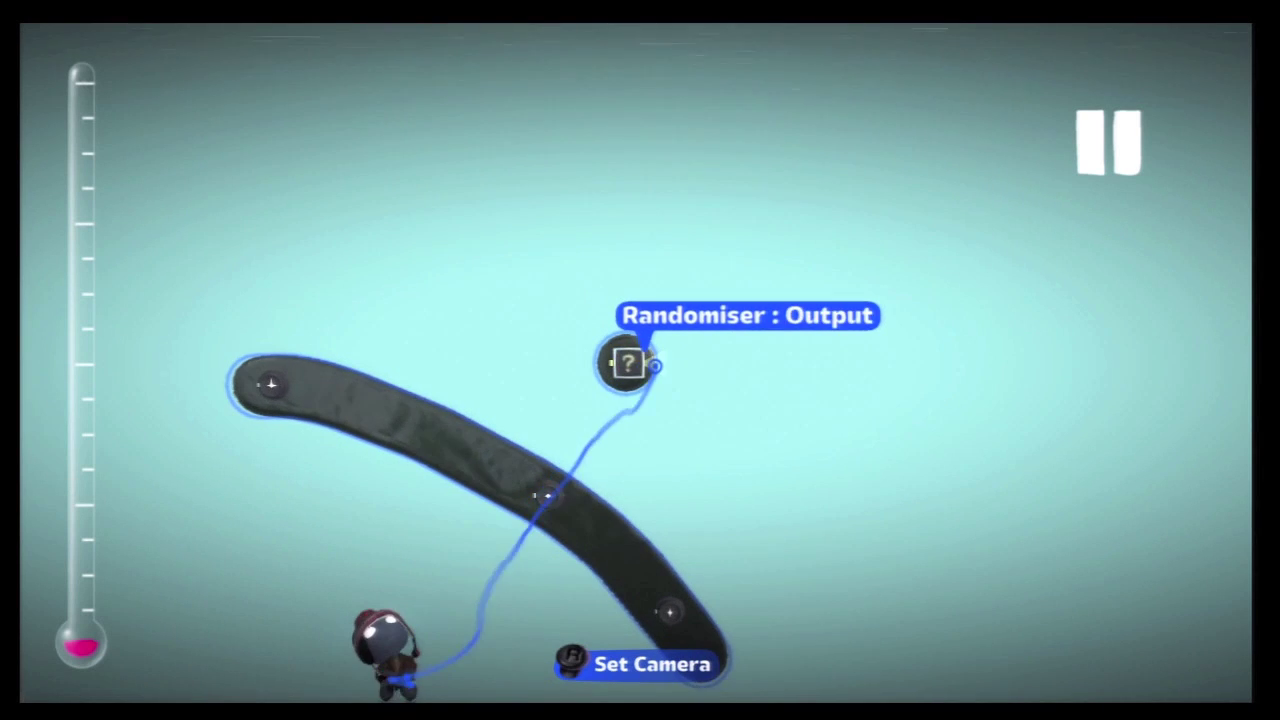
# - Wire the Randomiser's output to all three Emitters on the curved Dark Matter strip
pyautogui.click(653, 366)
pyautogui.click(612, 370)
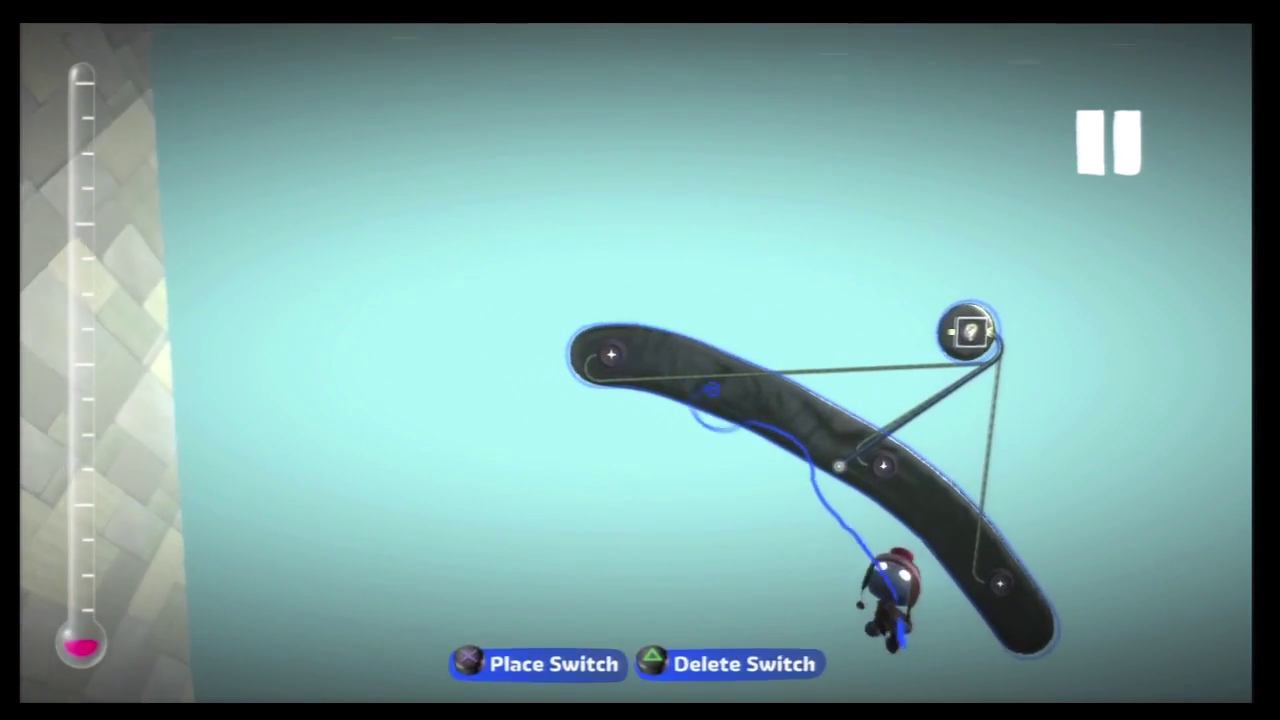
pyautogui.press('Escape')
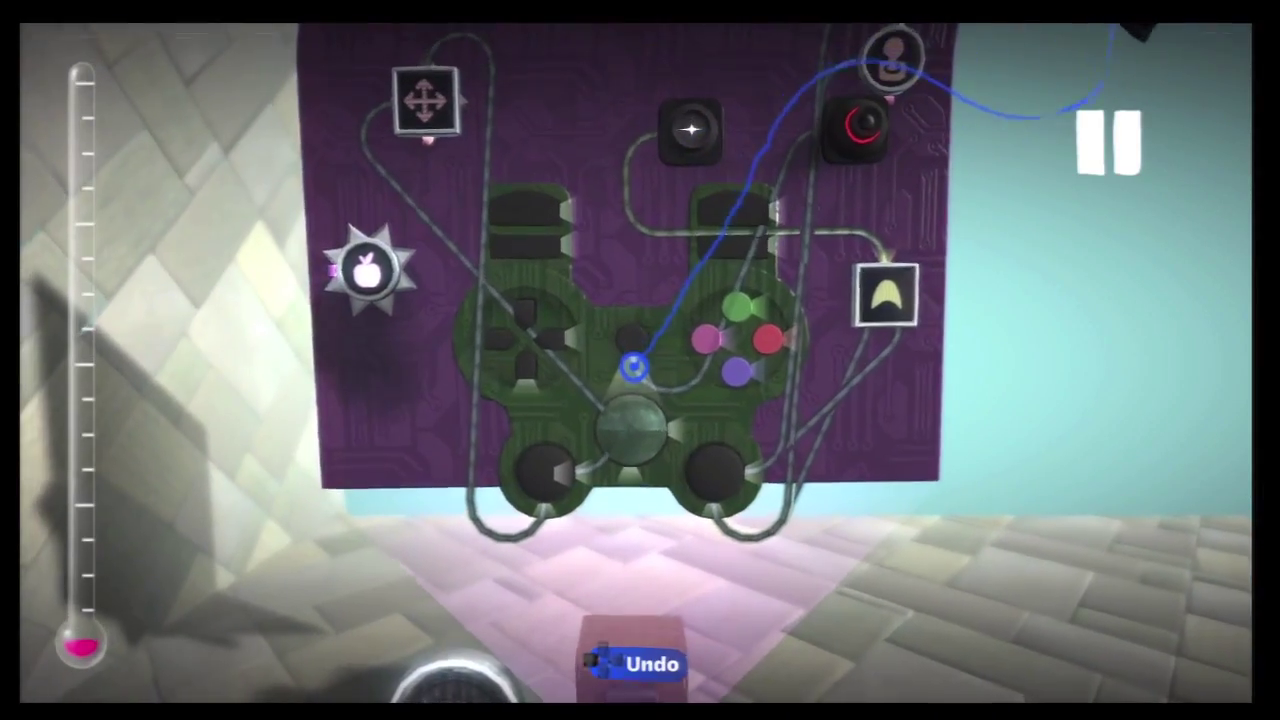
# - Playtest the level by taking control of the ship against the emitted projectiles, and return to Create Mode
pyautogui.click(634, 366)
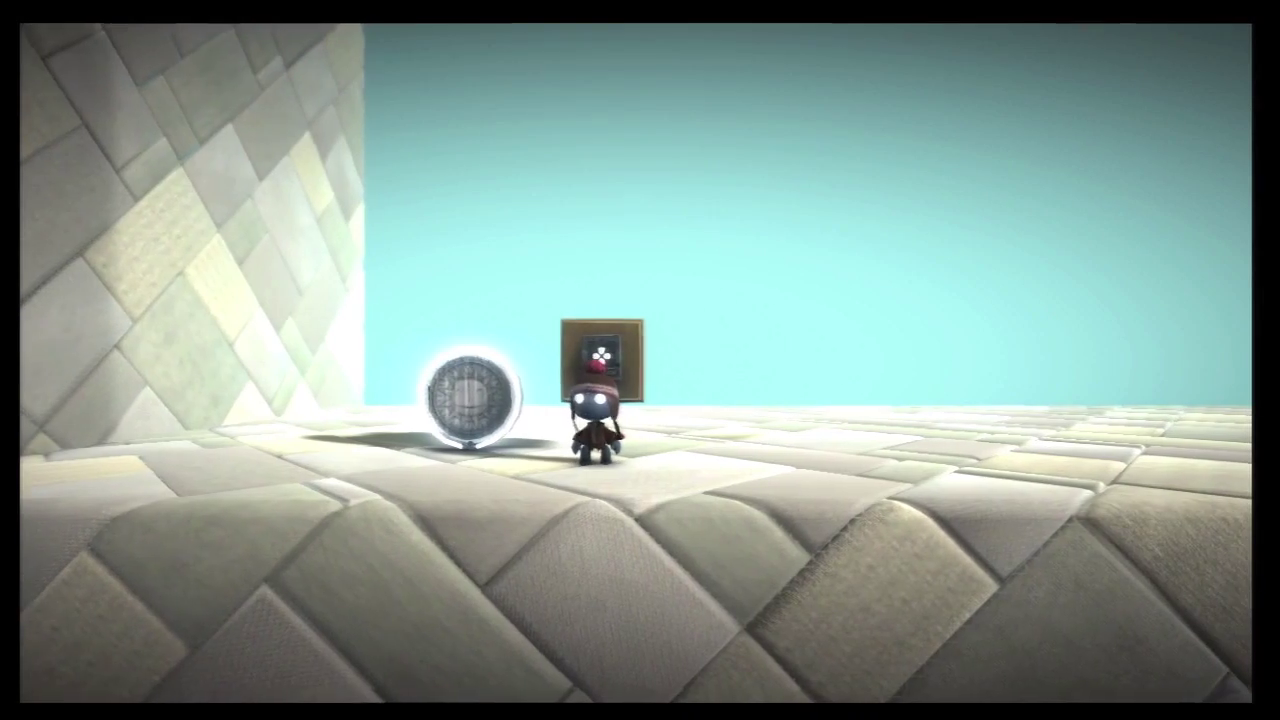
pyautogui.press('x')
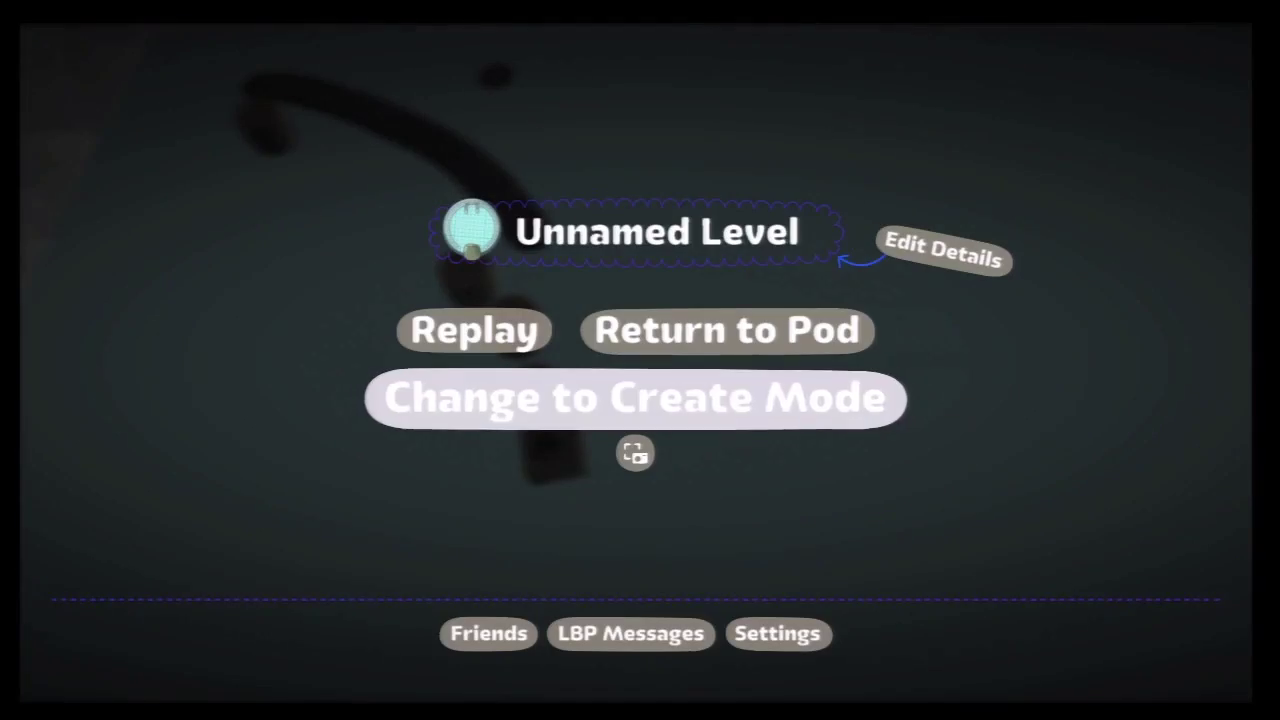
pyautogui.press('Up')
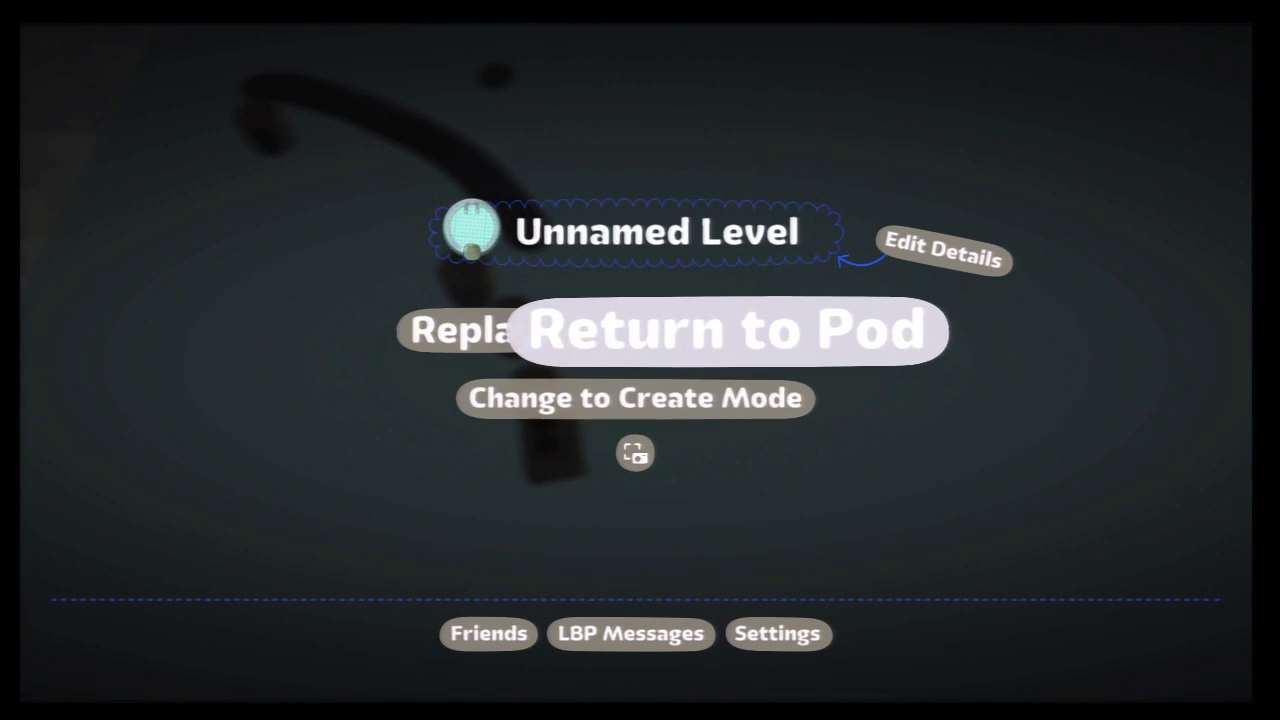
pyautogui.press('Down')
pyautogui.press('Return')
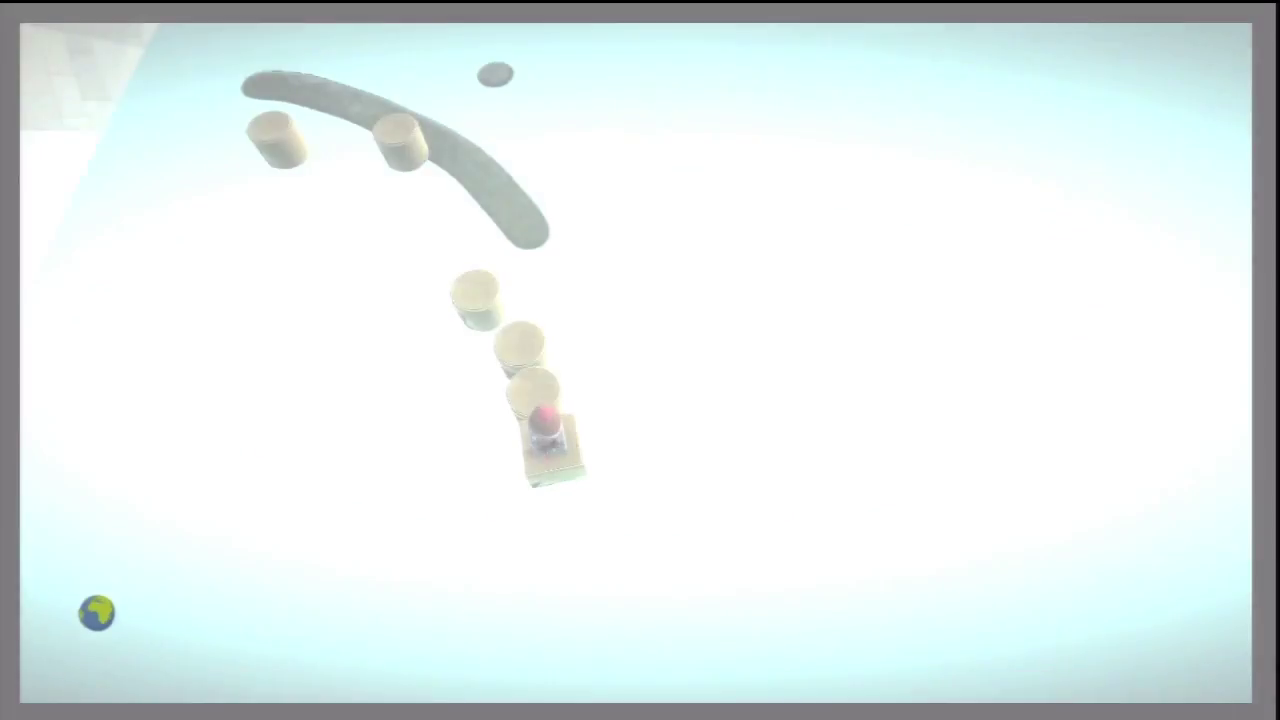